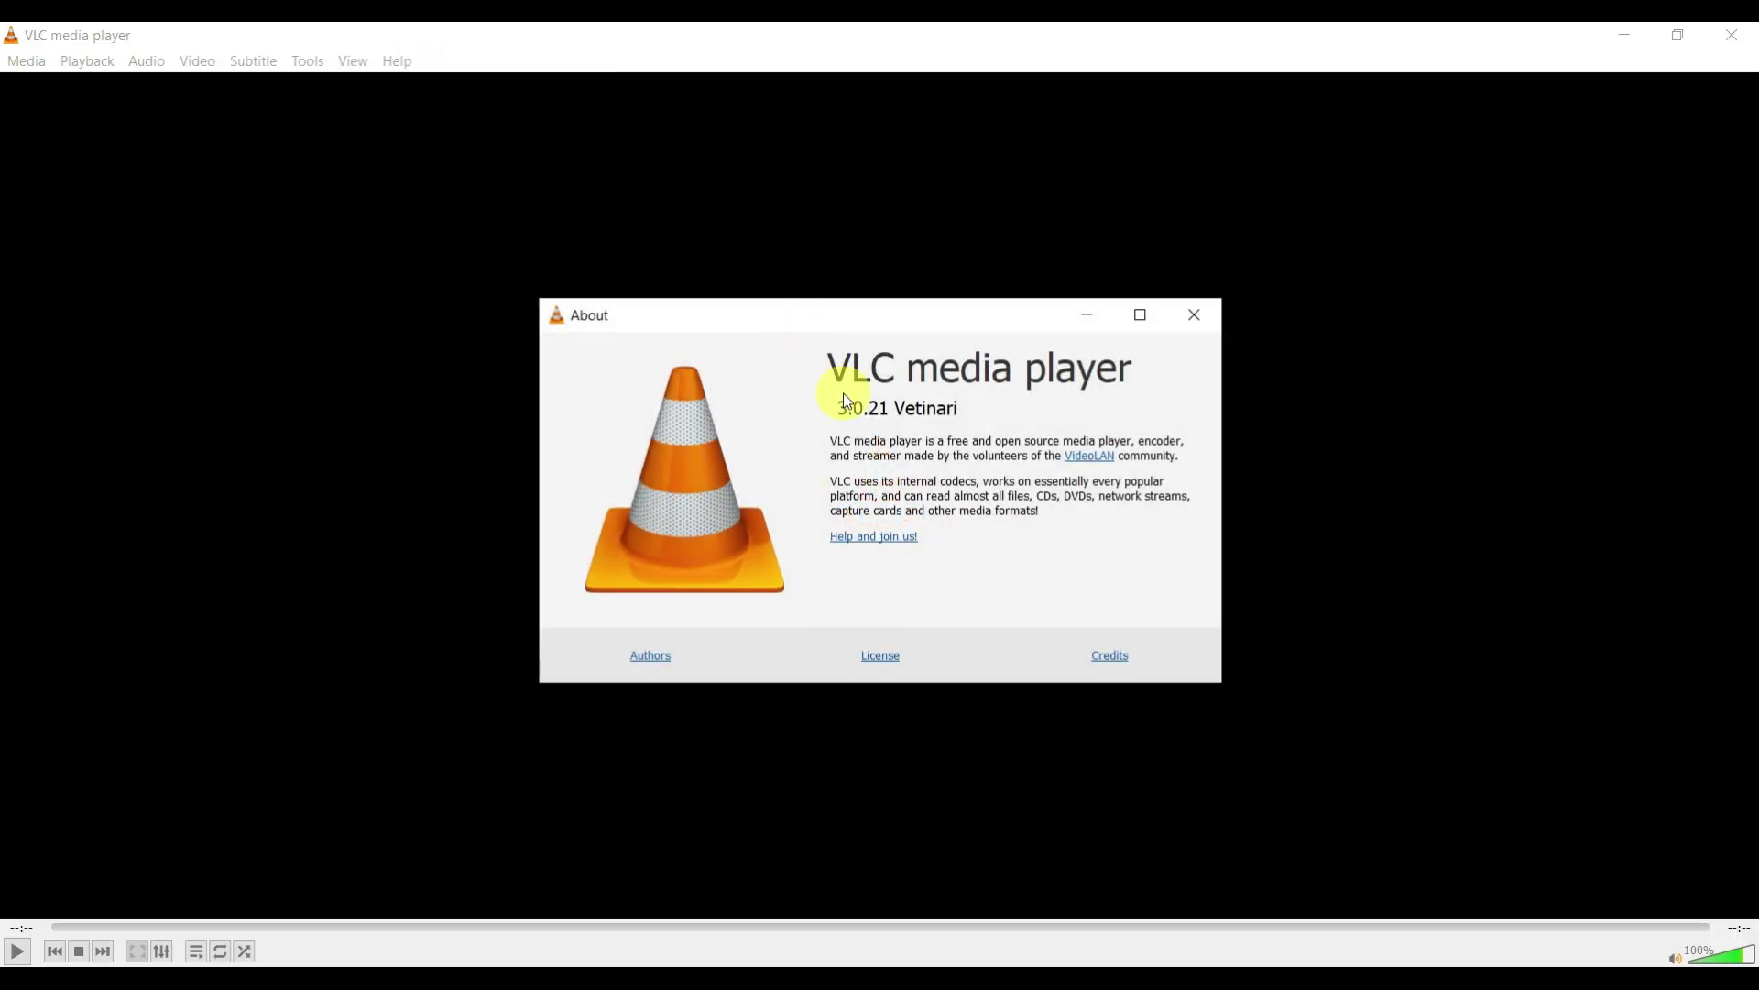
Step: Highlight the version number 3.0.21 Vetinari in VLC's About window
drag(962, 409, 836, 413)
Step: Close the About window and open VLC's Convert / Save media dialog
click(1194, 313)
click(40, 65)
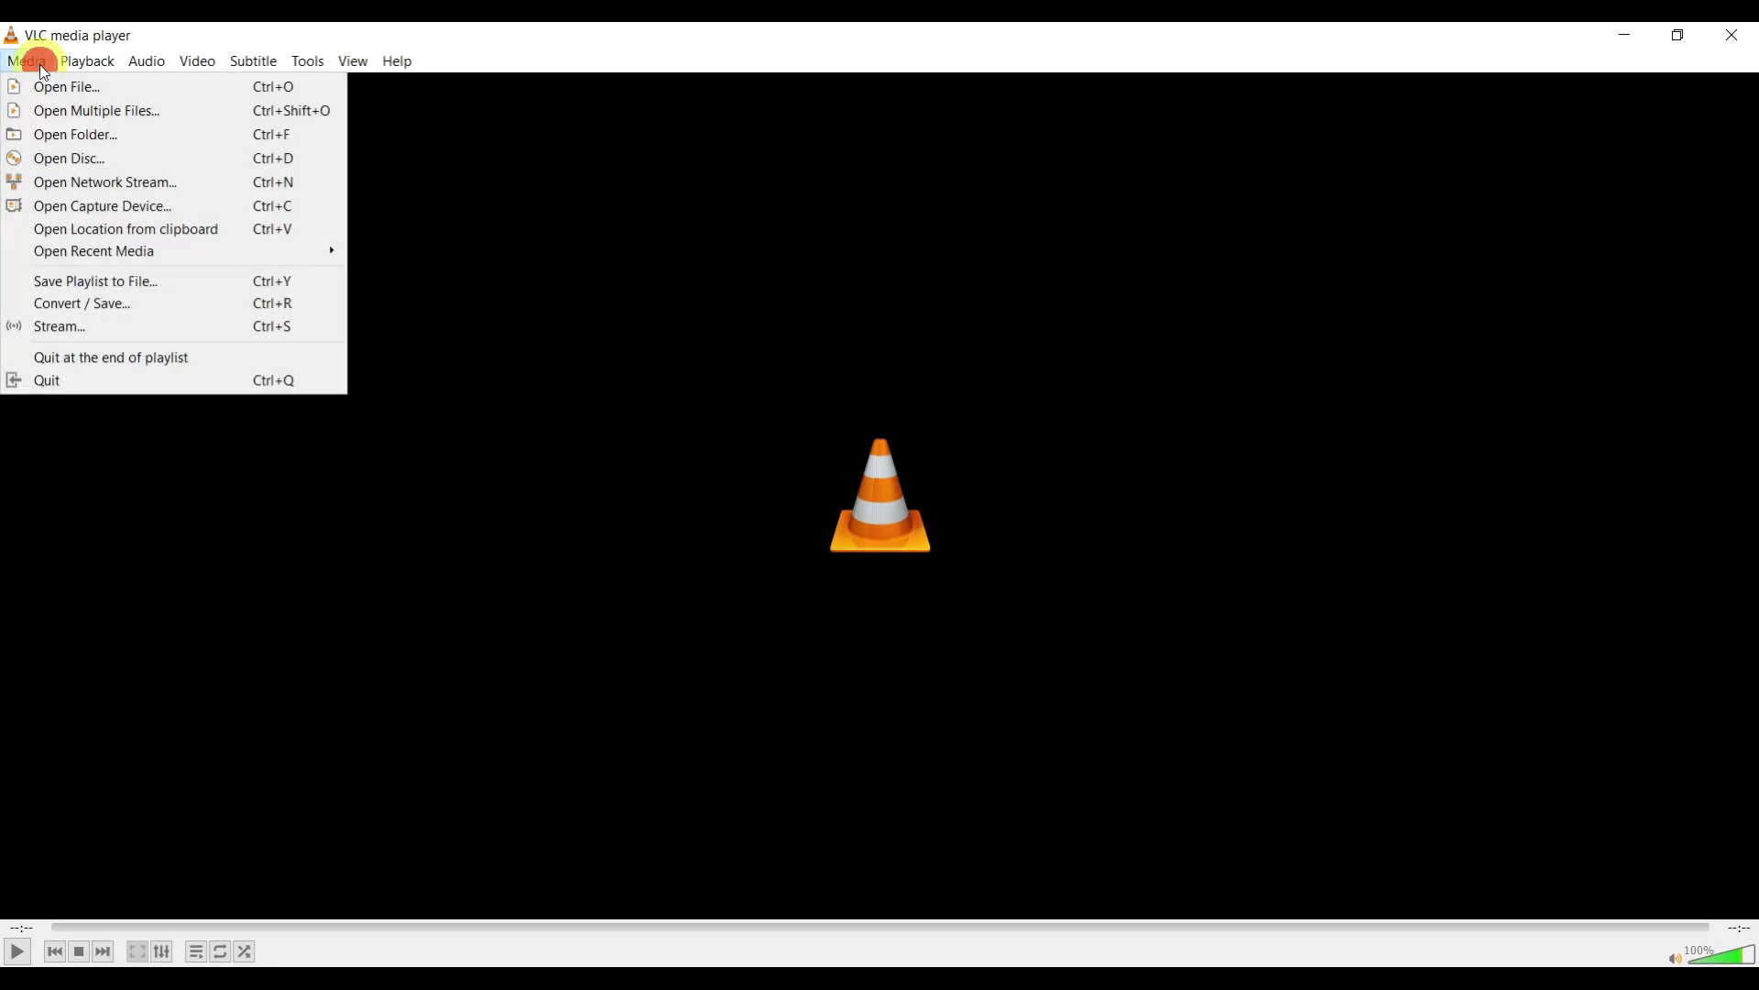
click(110, 303)
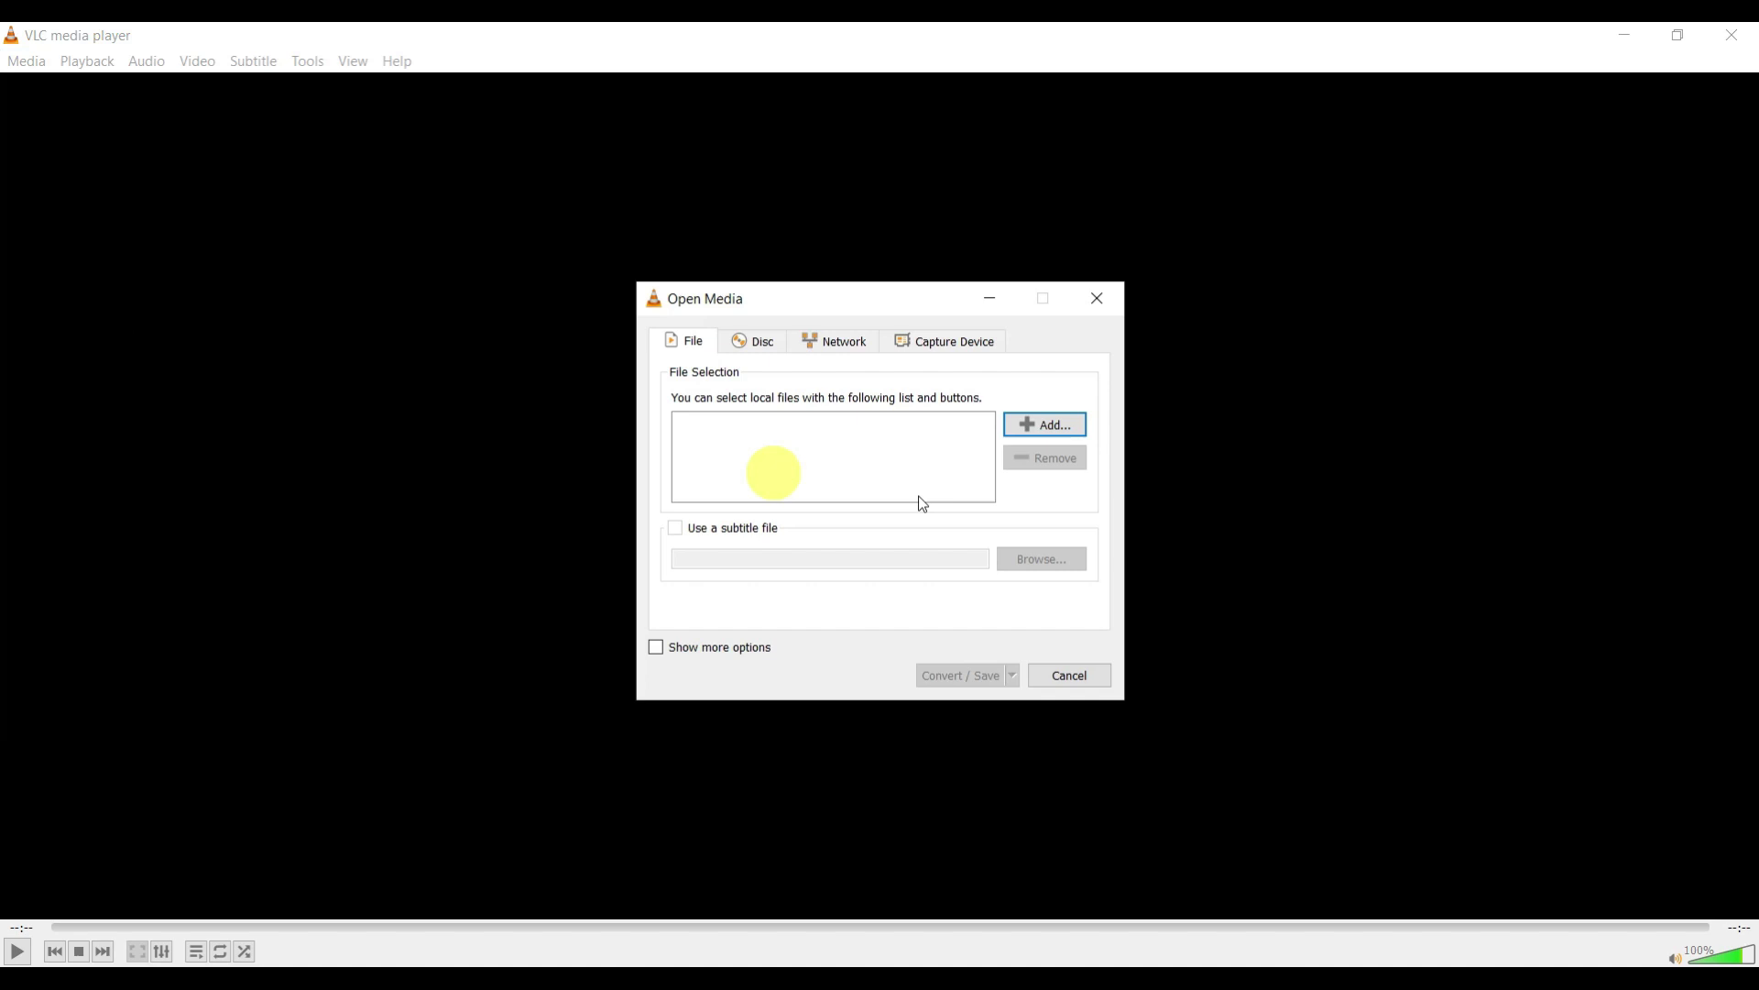
Step: Browse to C:\Youtube\Tools and open Sample_MKV.mkv's file properties
click(1055, 430)
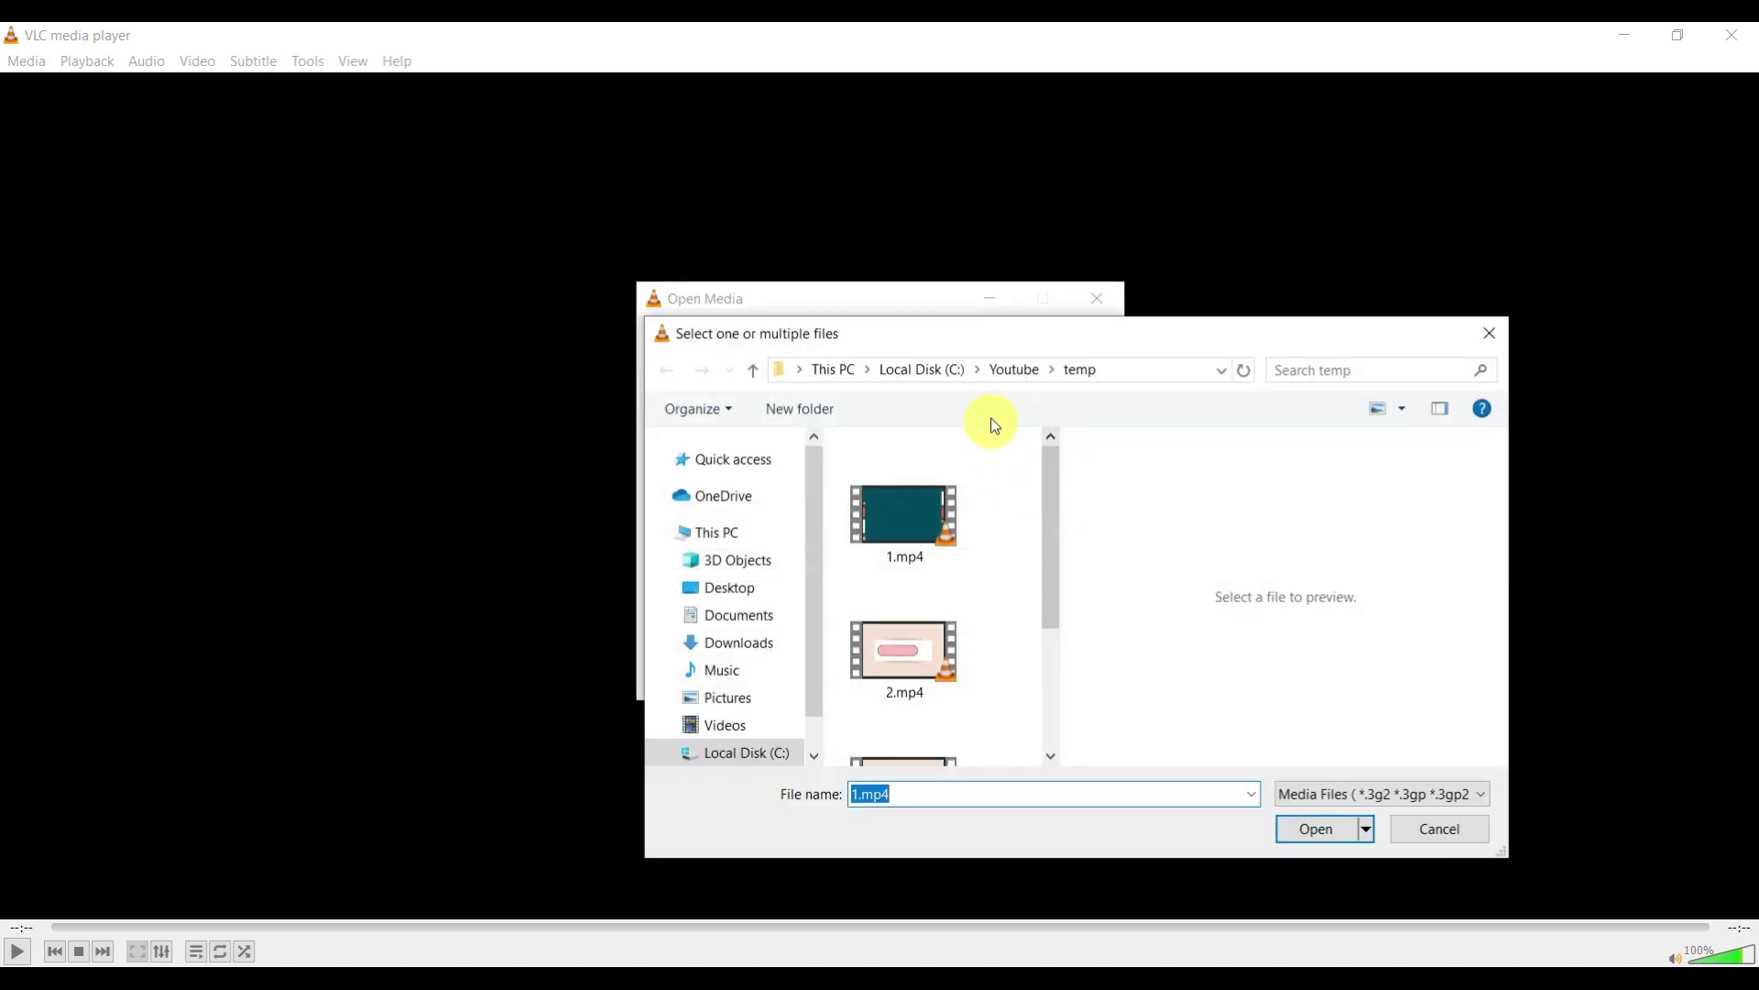
click(1013, 368)
scroll(921, 603, up, 1)
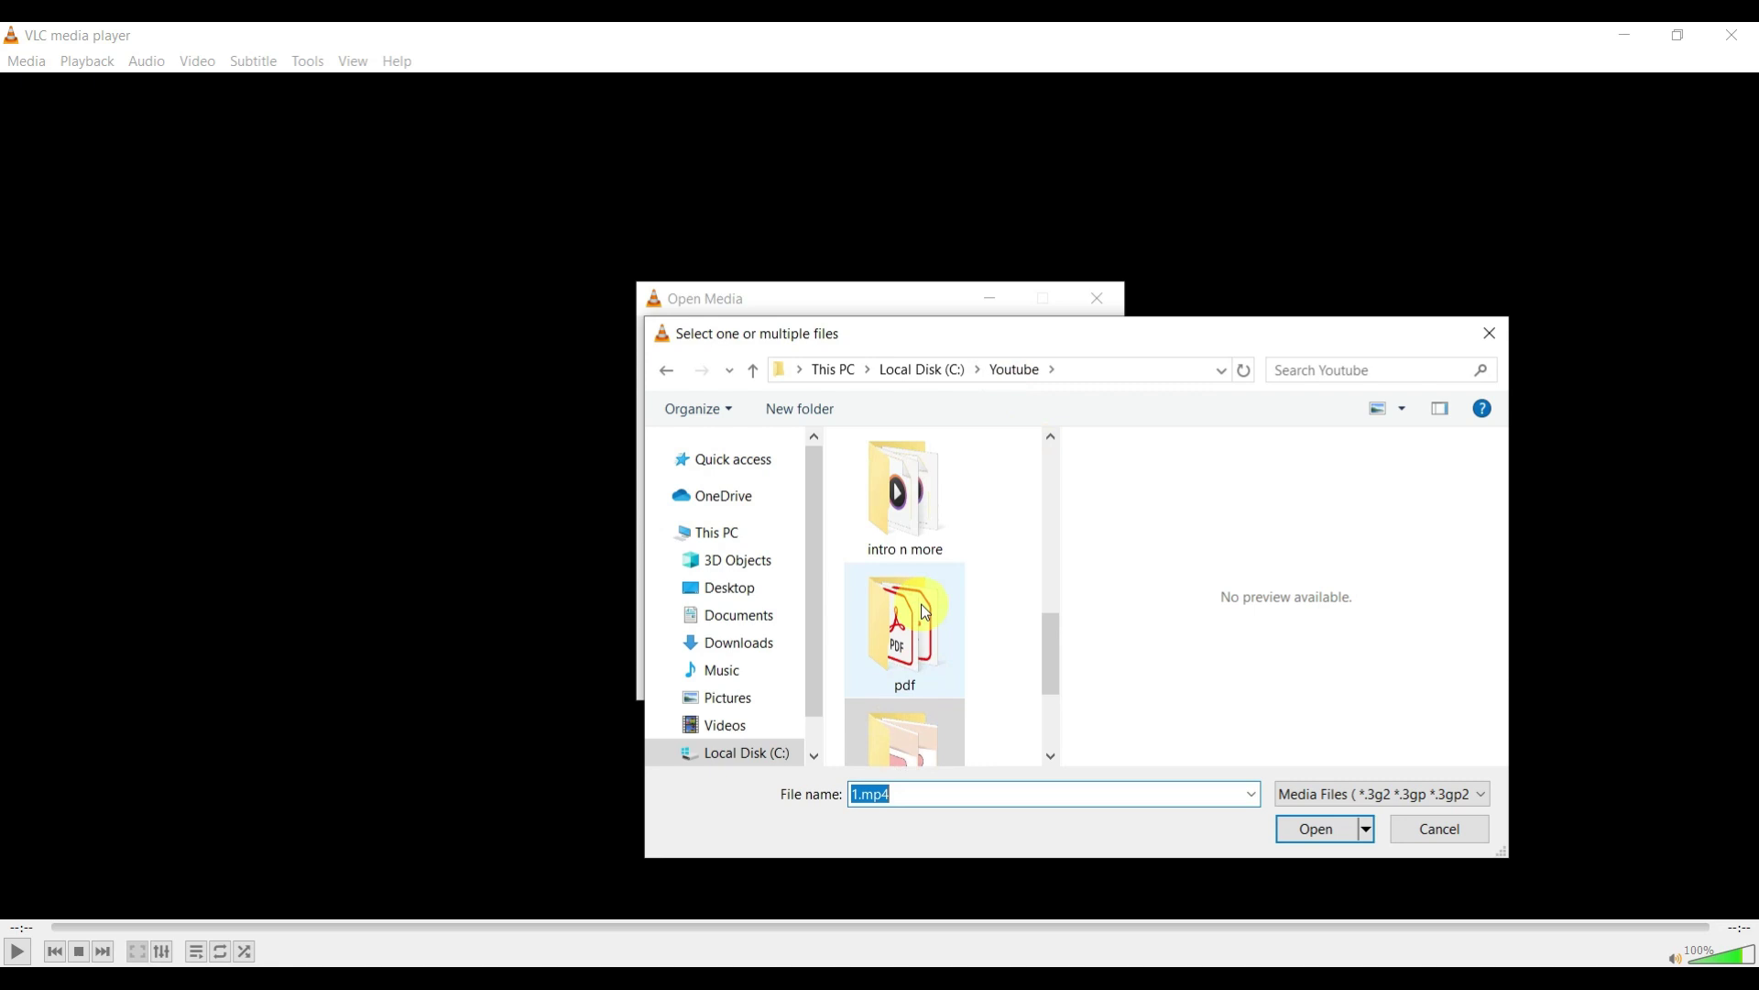
double_click(921, 604)
click(906, 650)
right_click(905, 651)
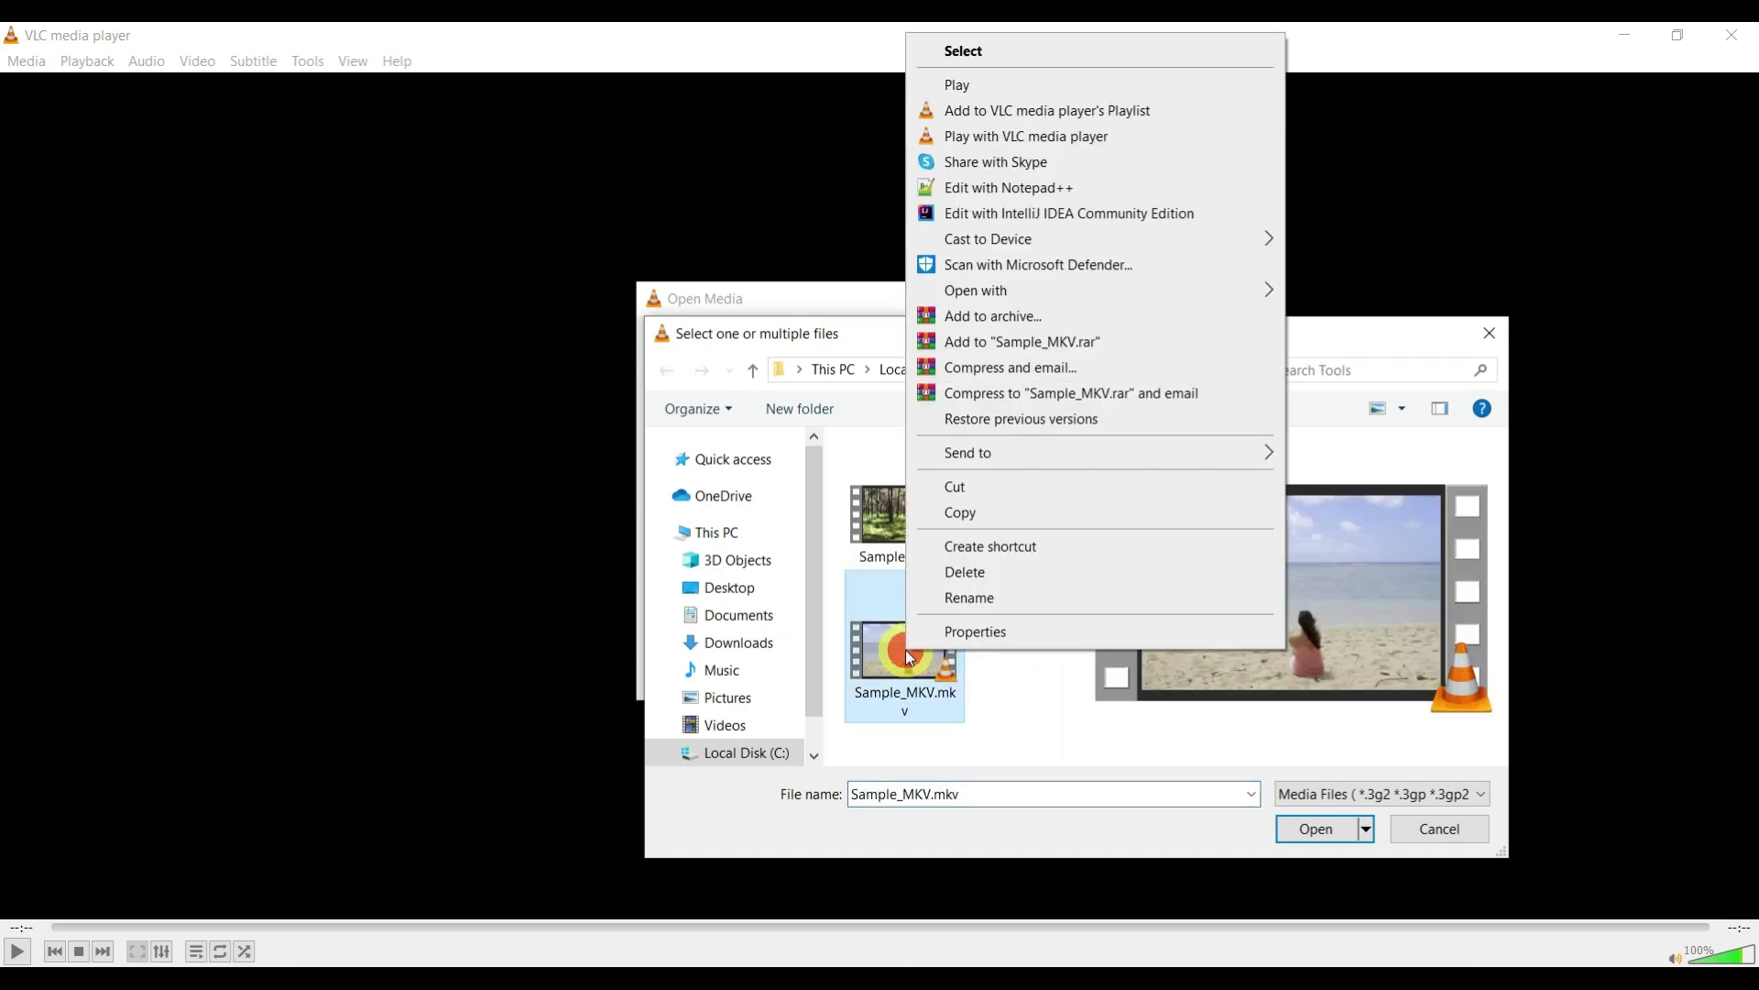
click(974, 632)
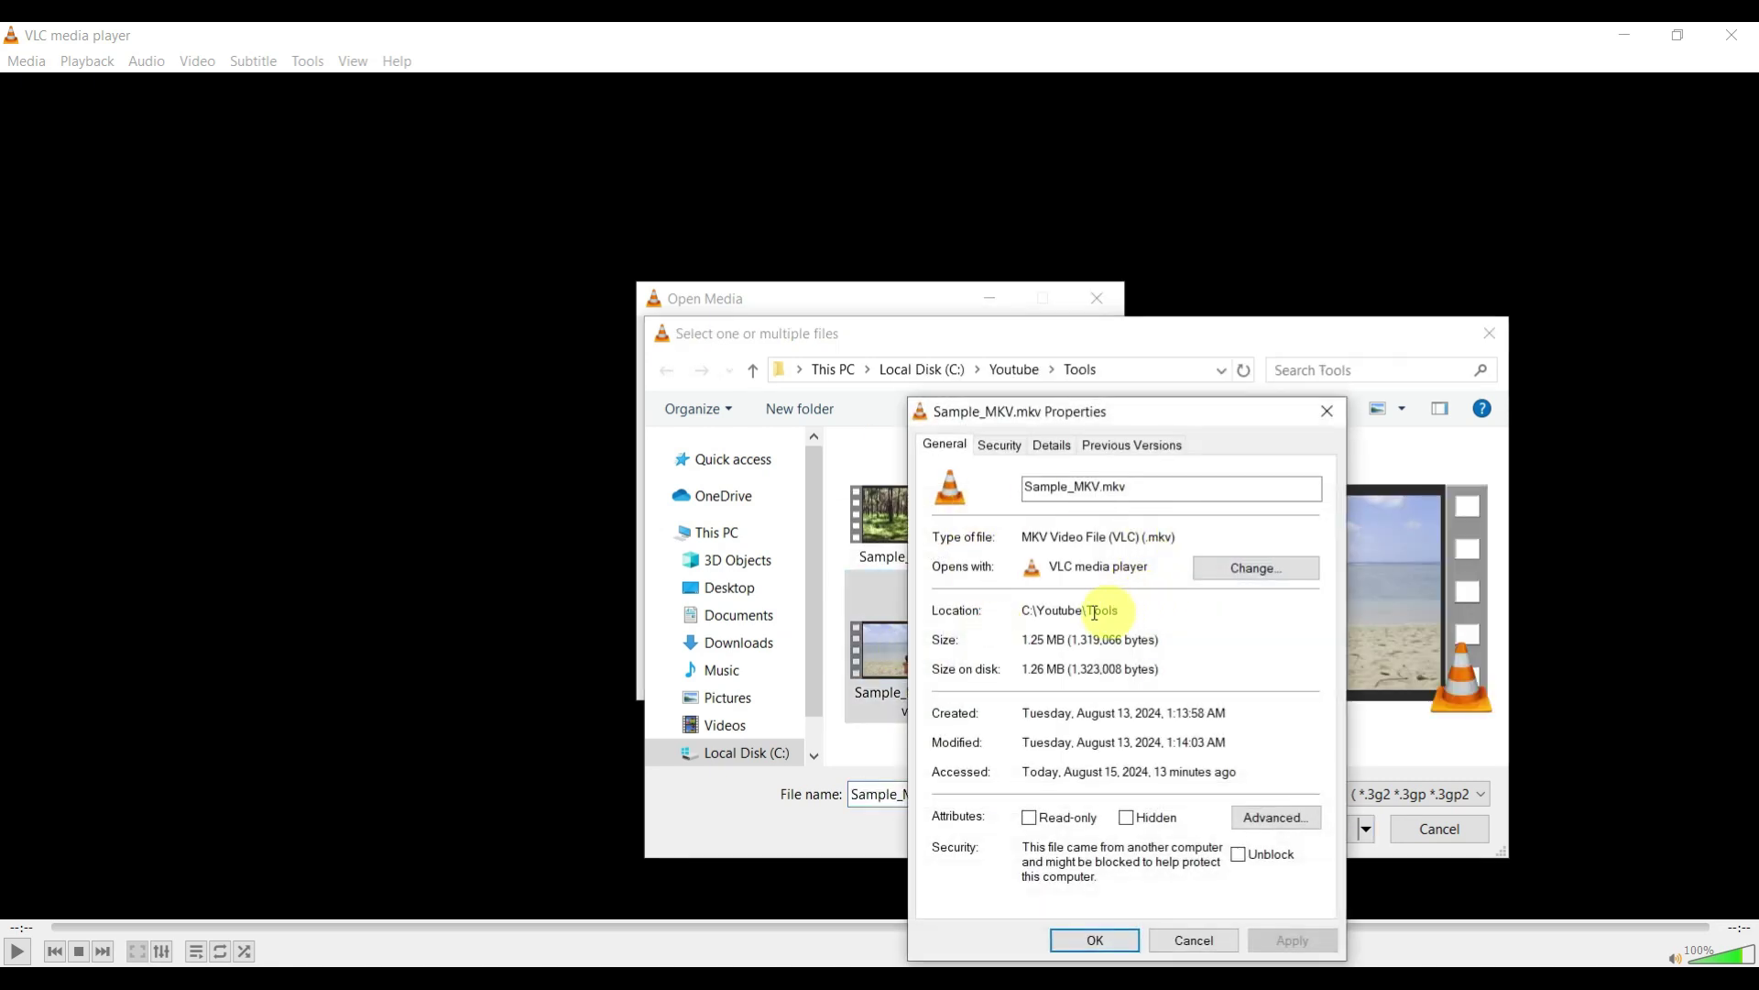
Step: Confirm Sample_MKV.mkv is an MKV Video File, add it, and remove the duplicate entry
drag(1031, 537, 1122, 536)
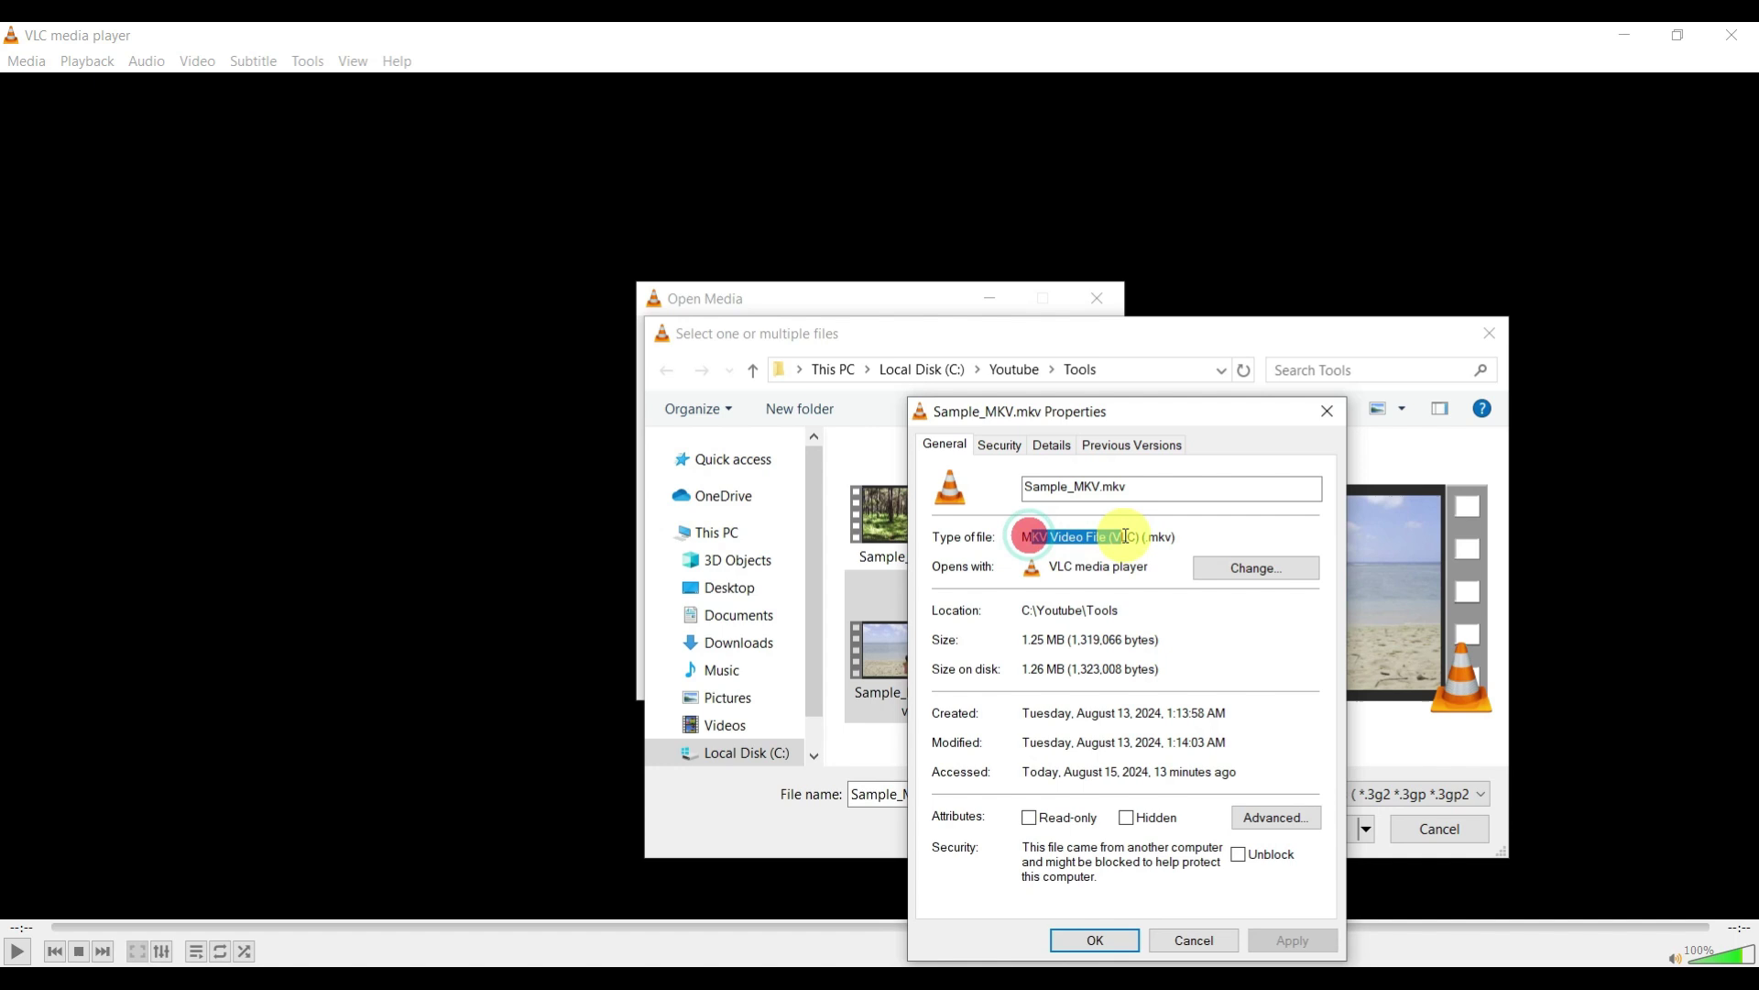
click(1029, 536)
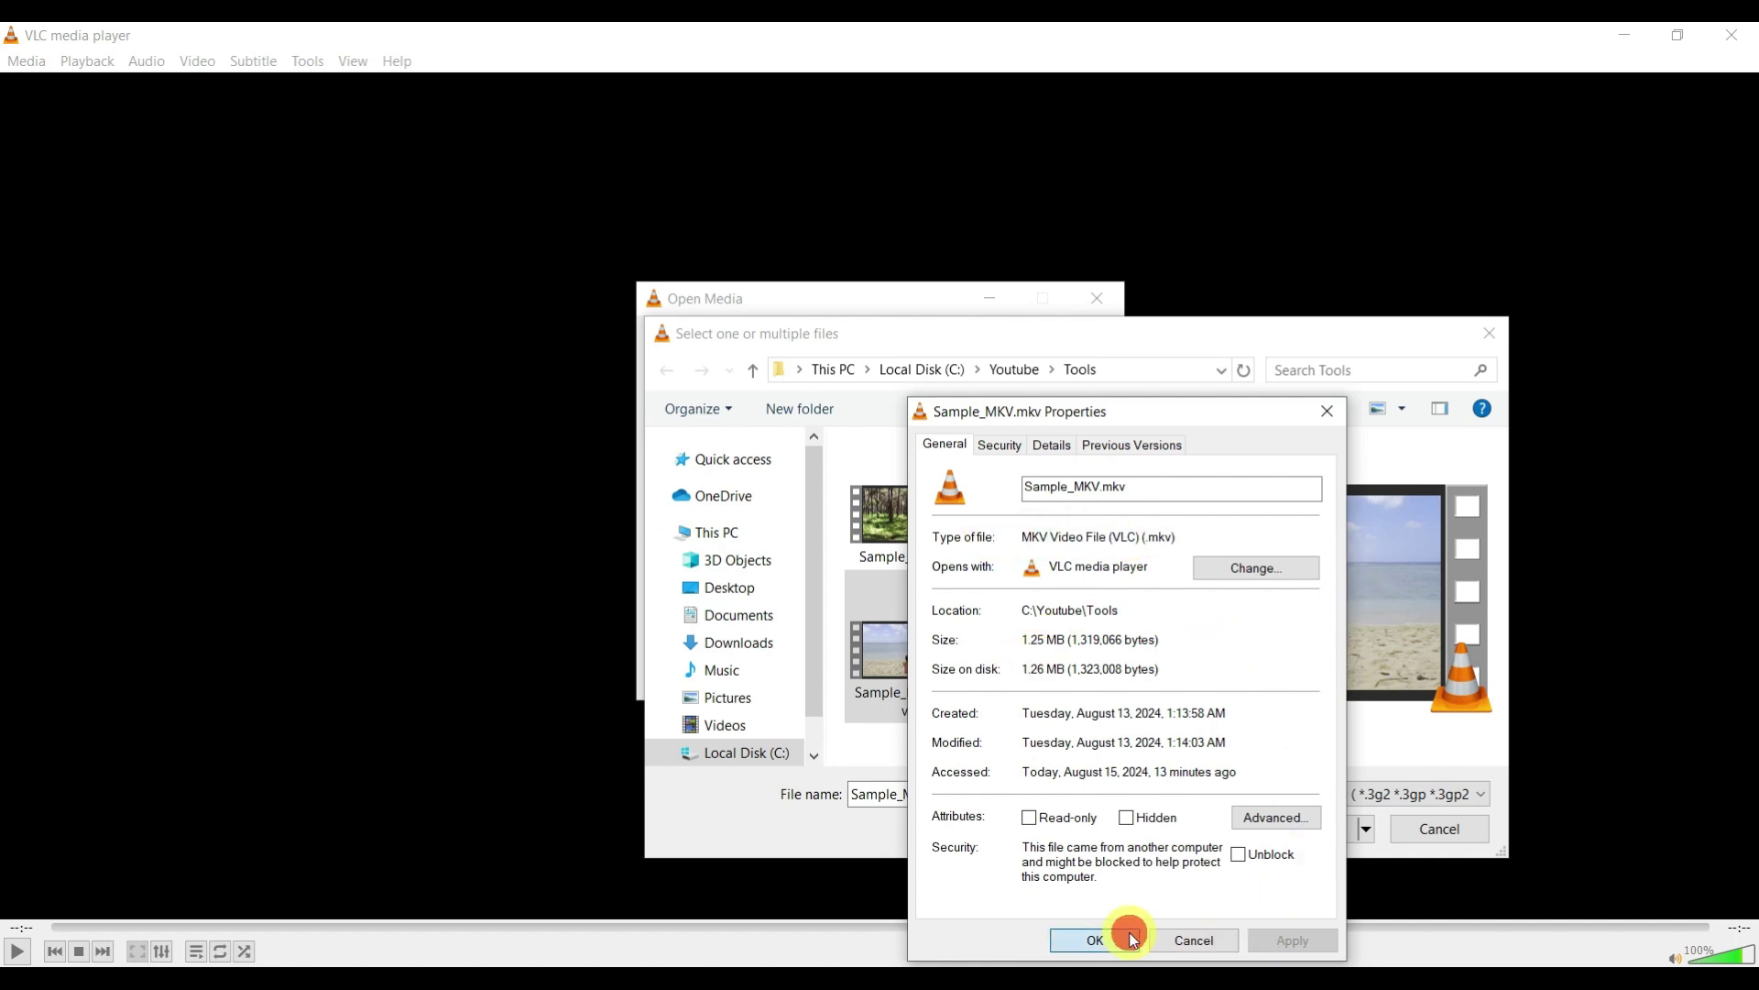
click(1095, 939)
click(1315, 828)
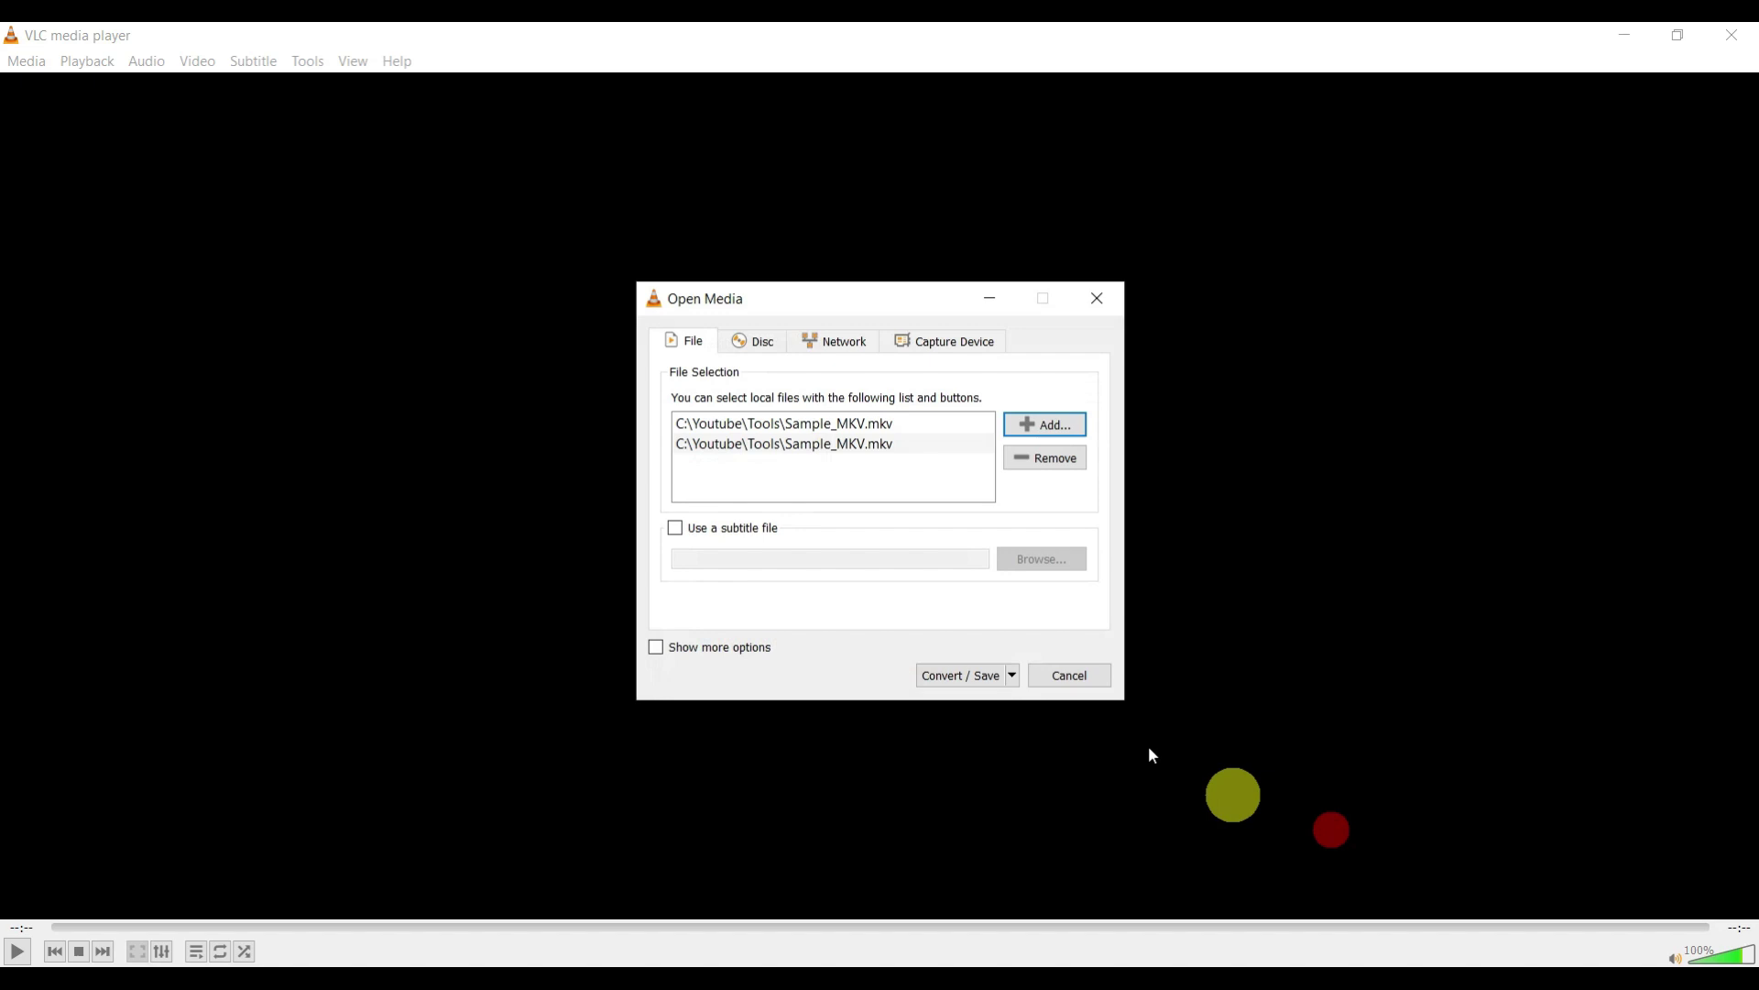
click(1045, 458)
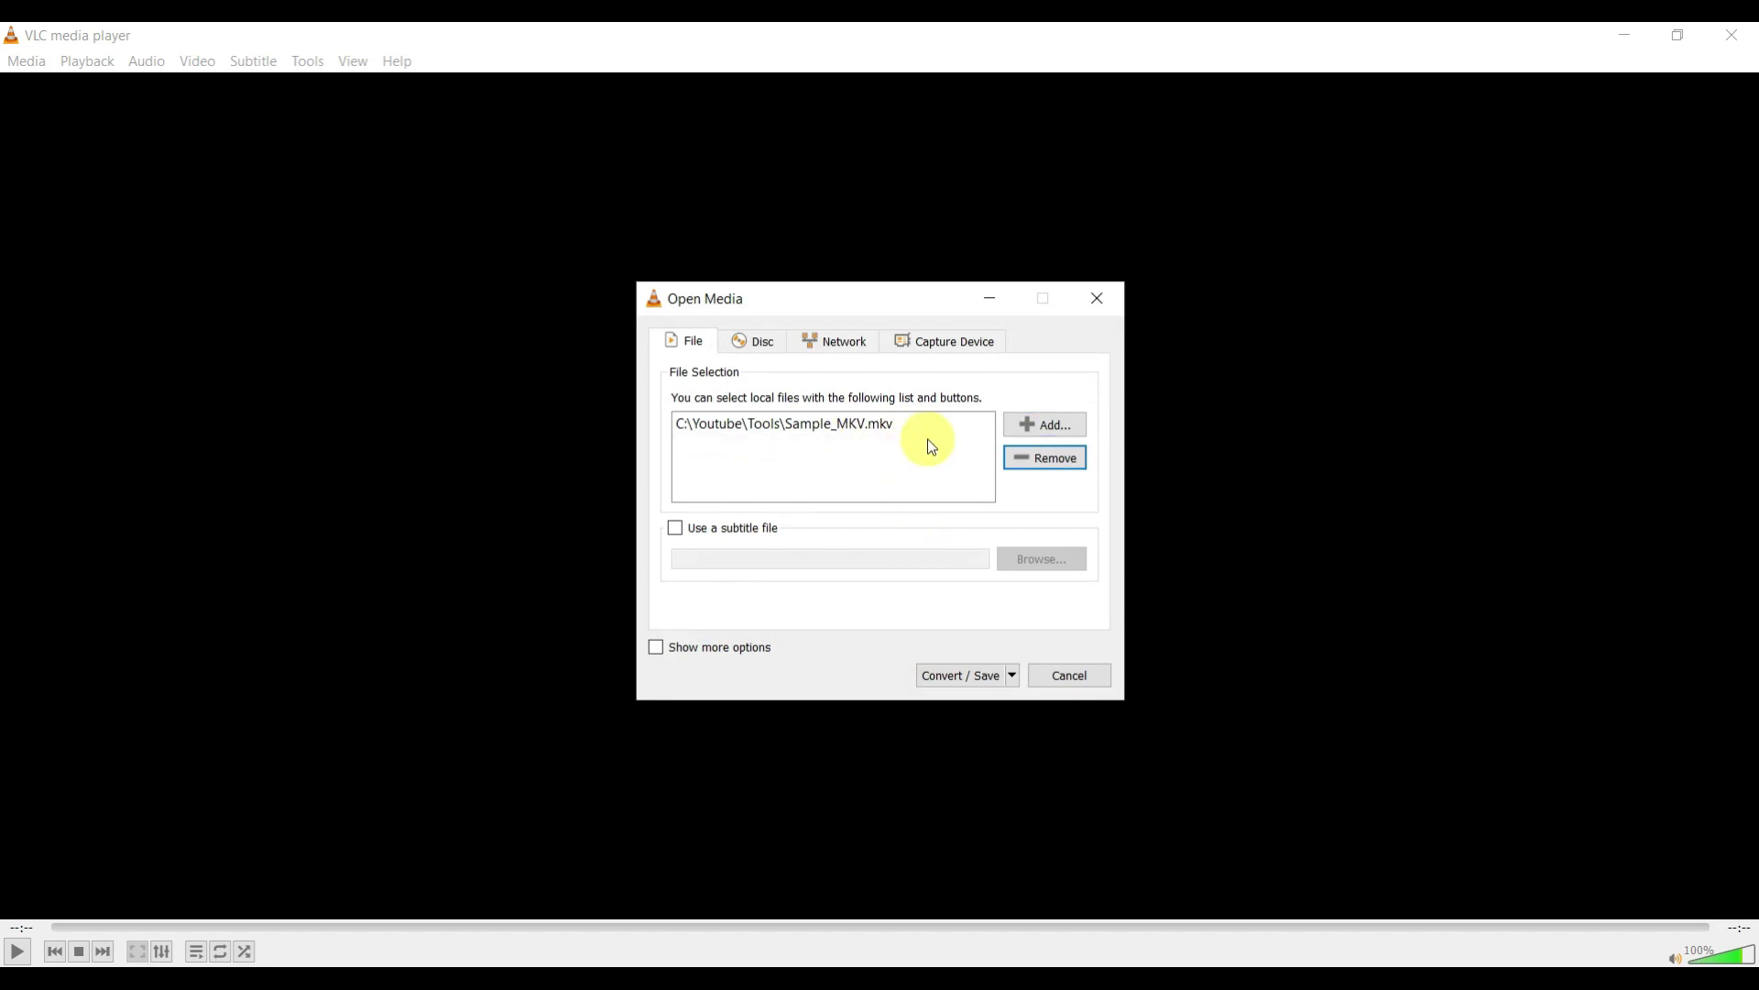
click(978, 678)
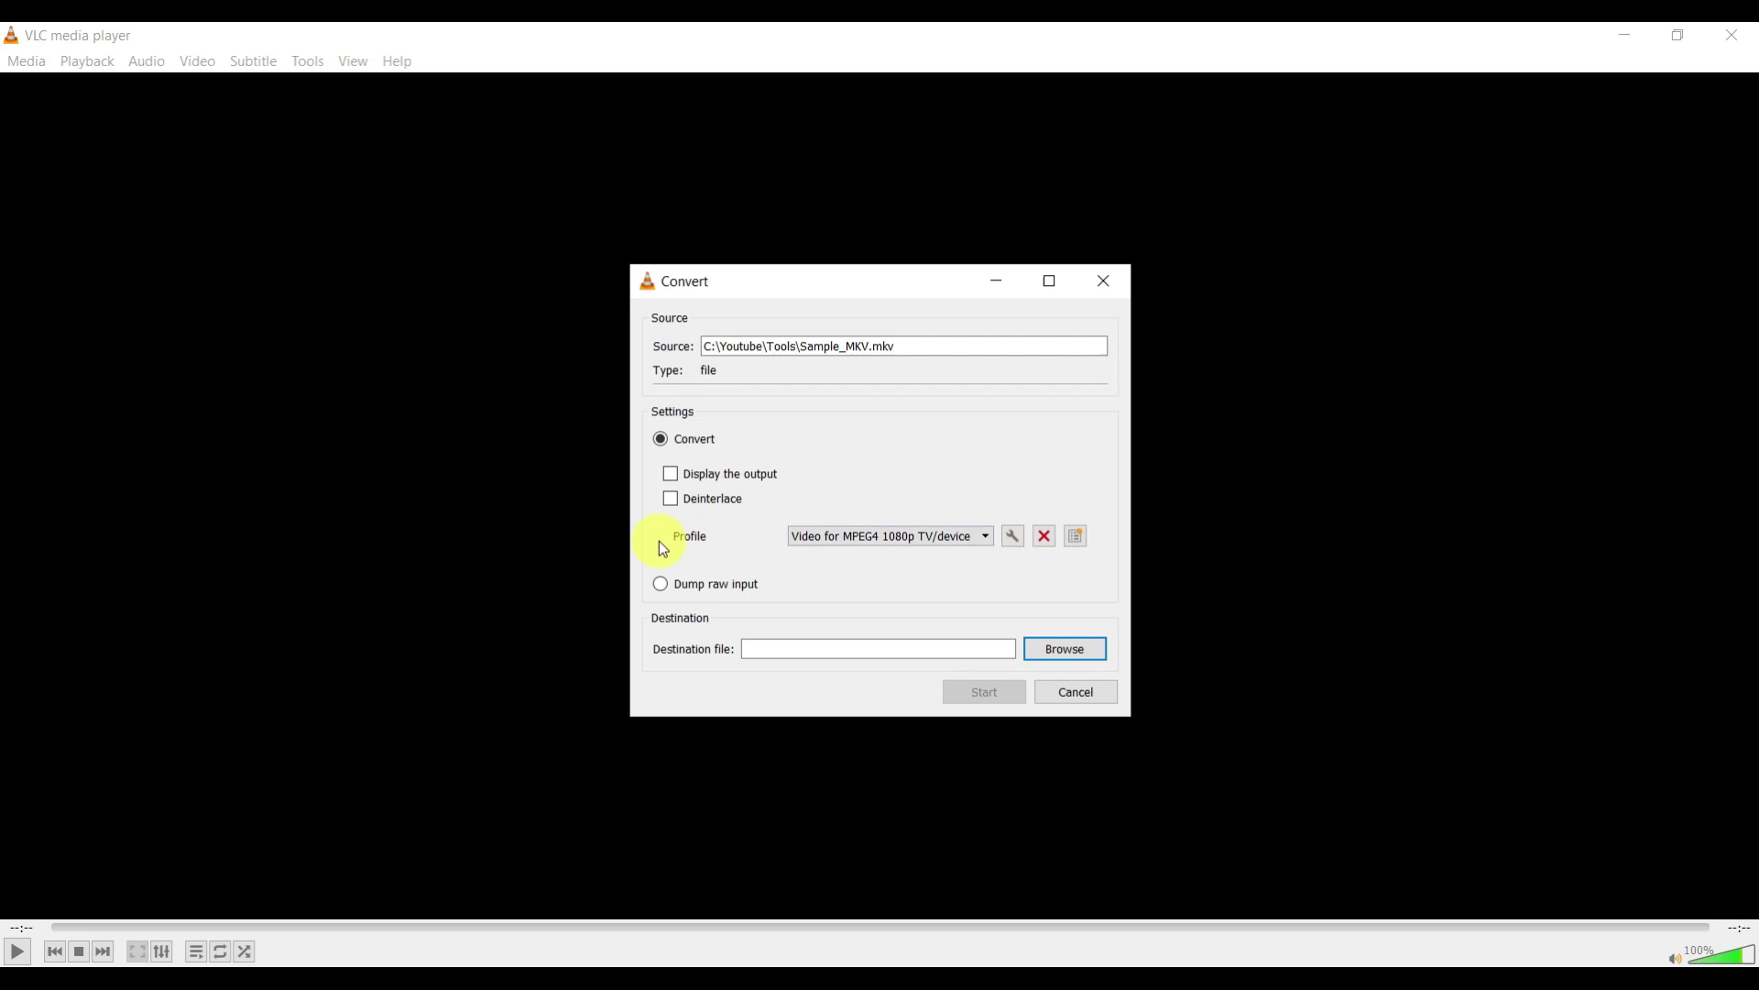
click(1013, 537)
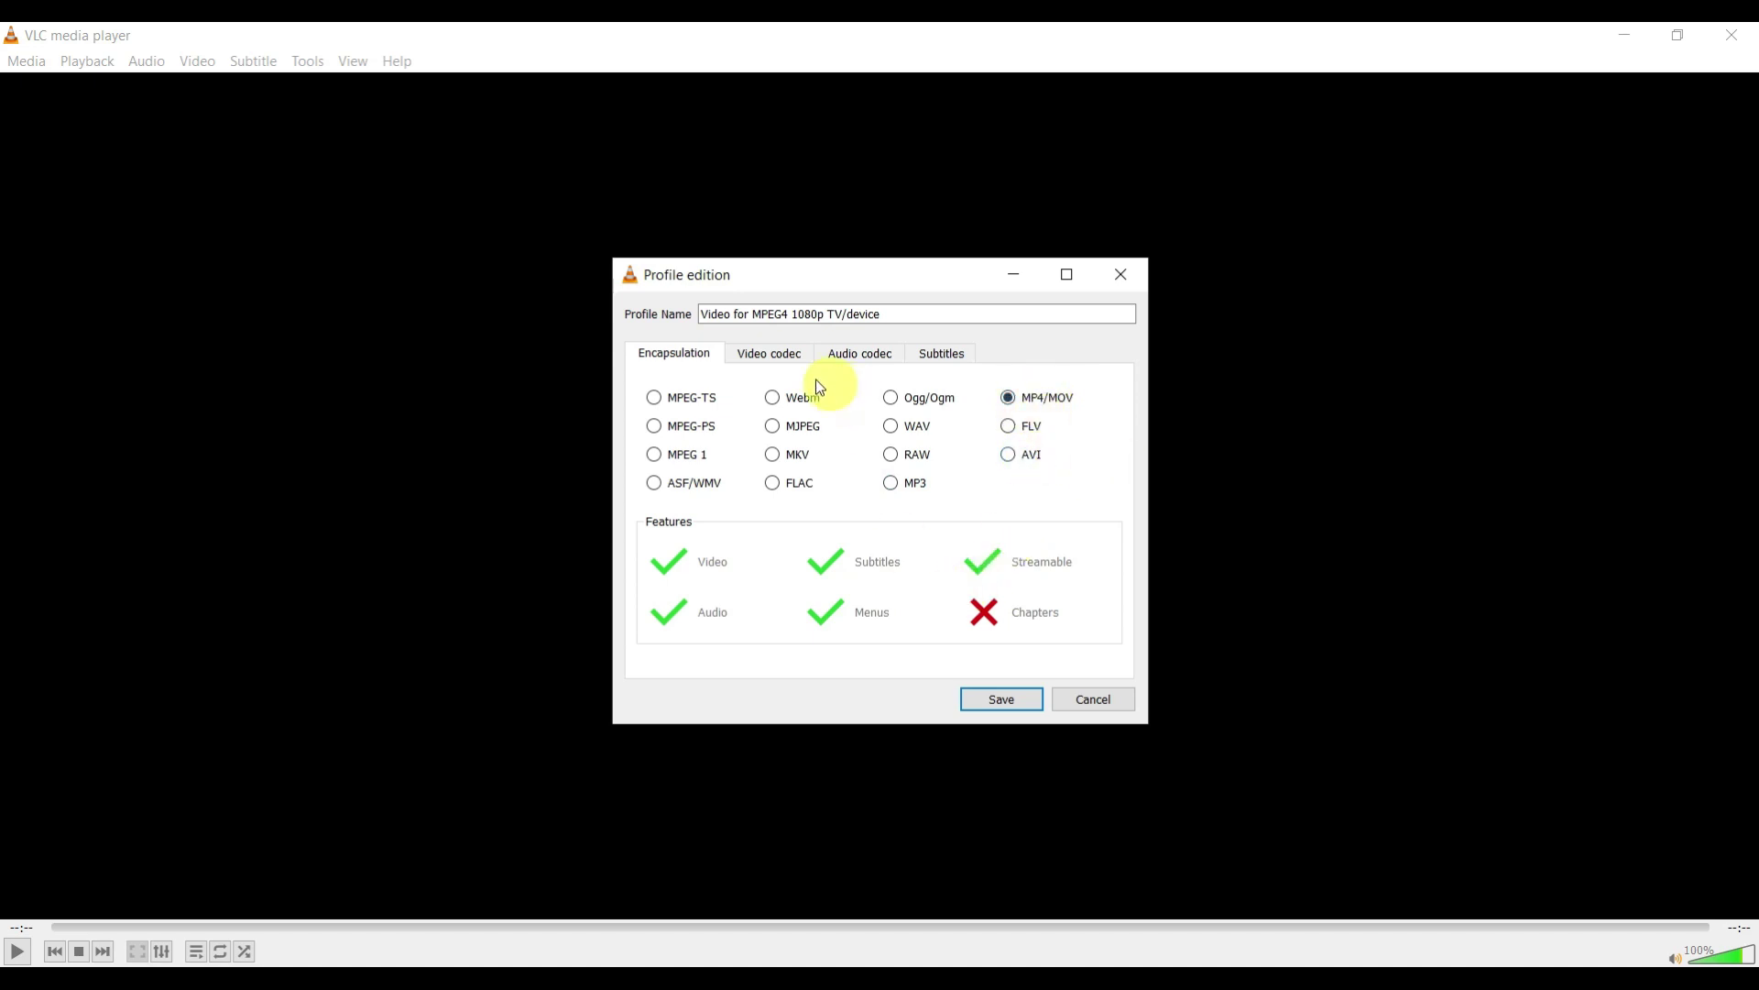
click(788, 357)
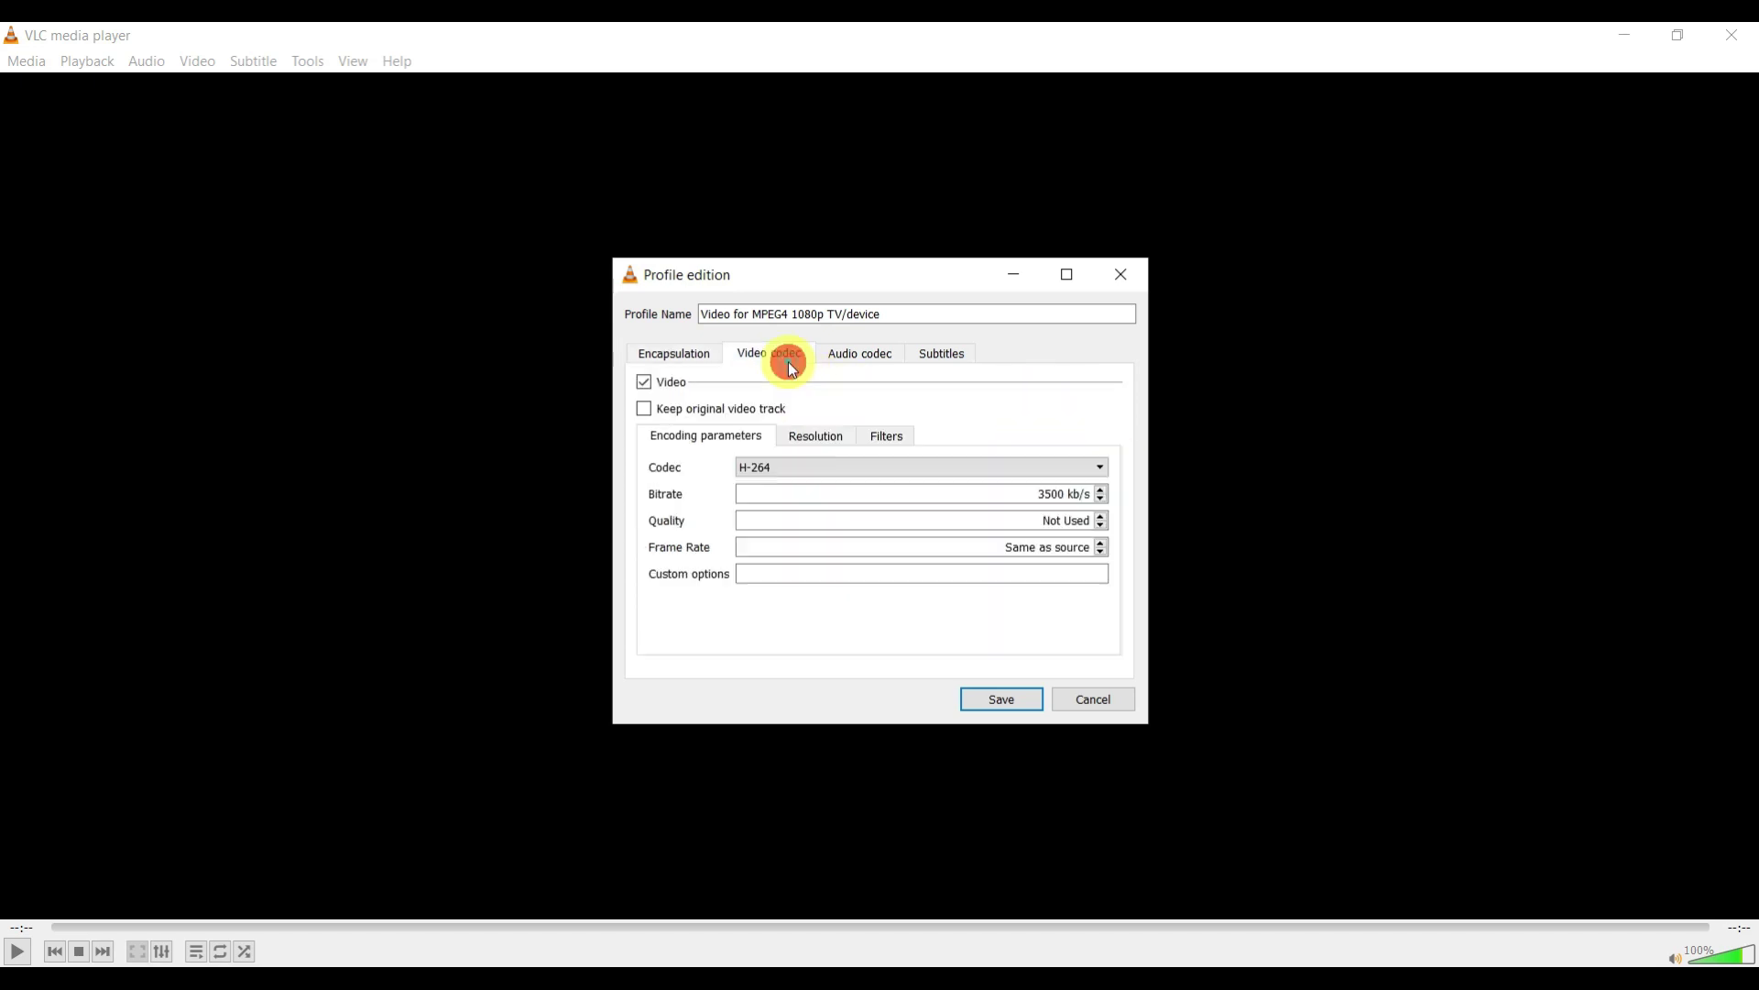
click(945, 466)
click(1030, 417)
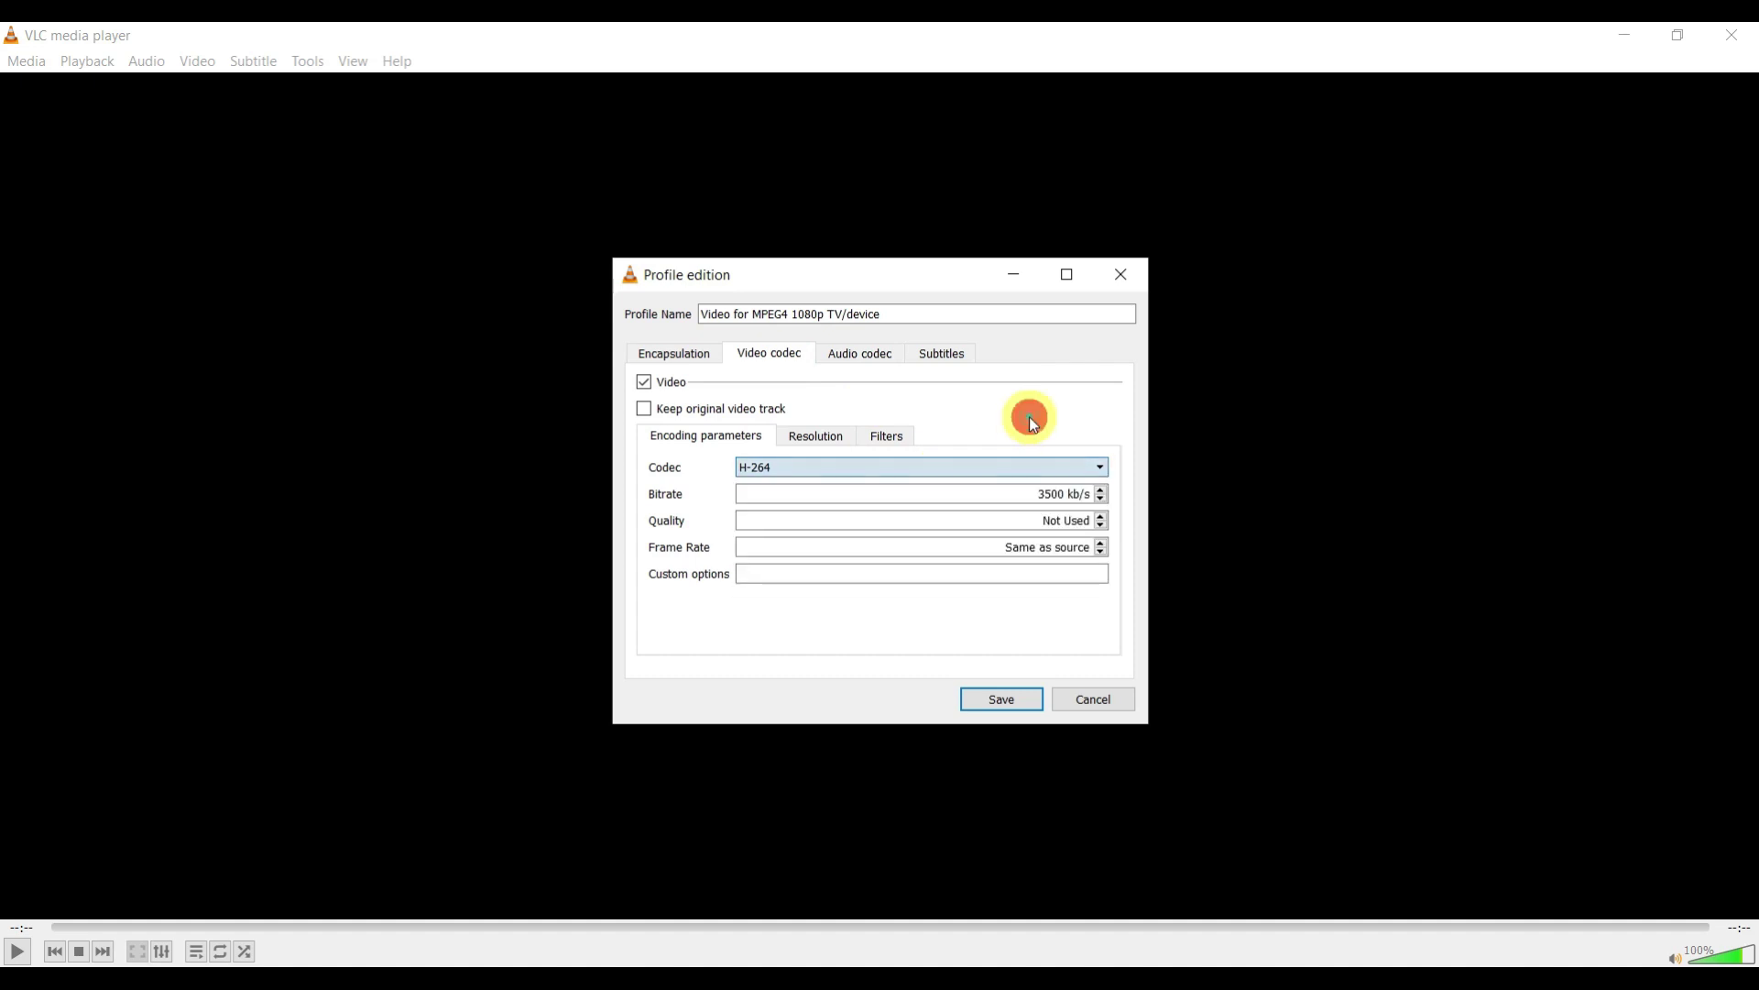
click(816, 437)
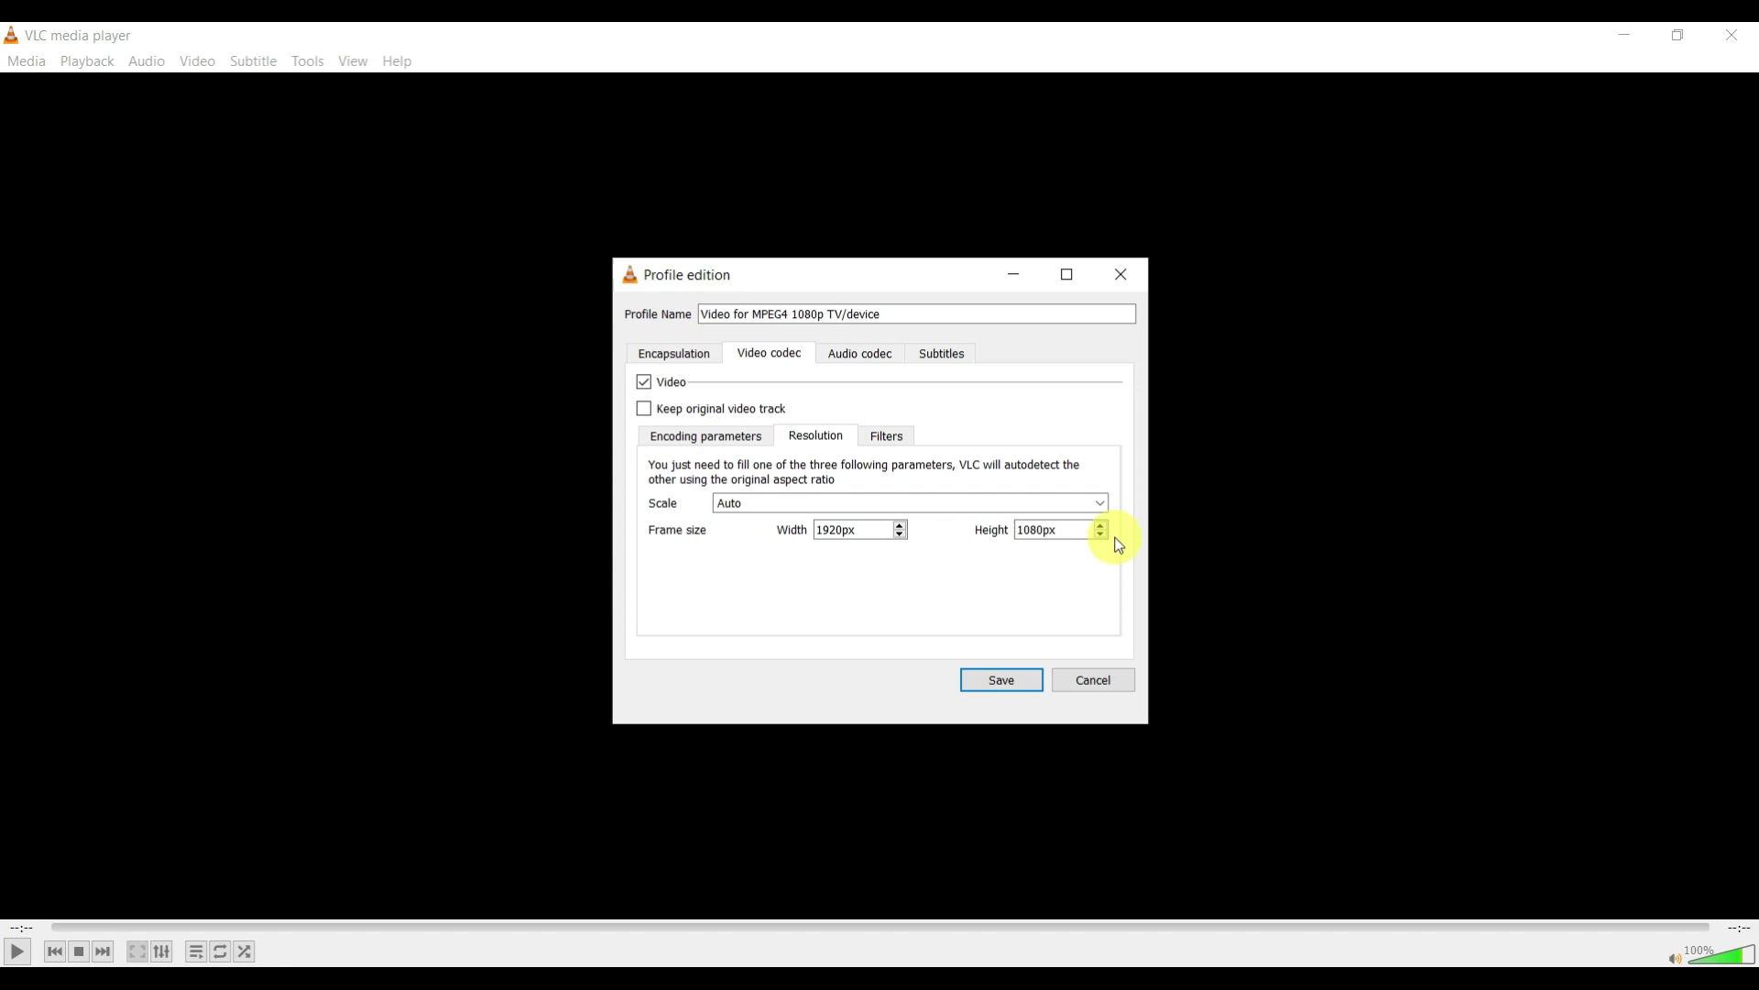
click(887, 436)
scroll(816, 585, down, 5)
scroll(815, 585, down, 3)
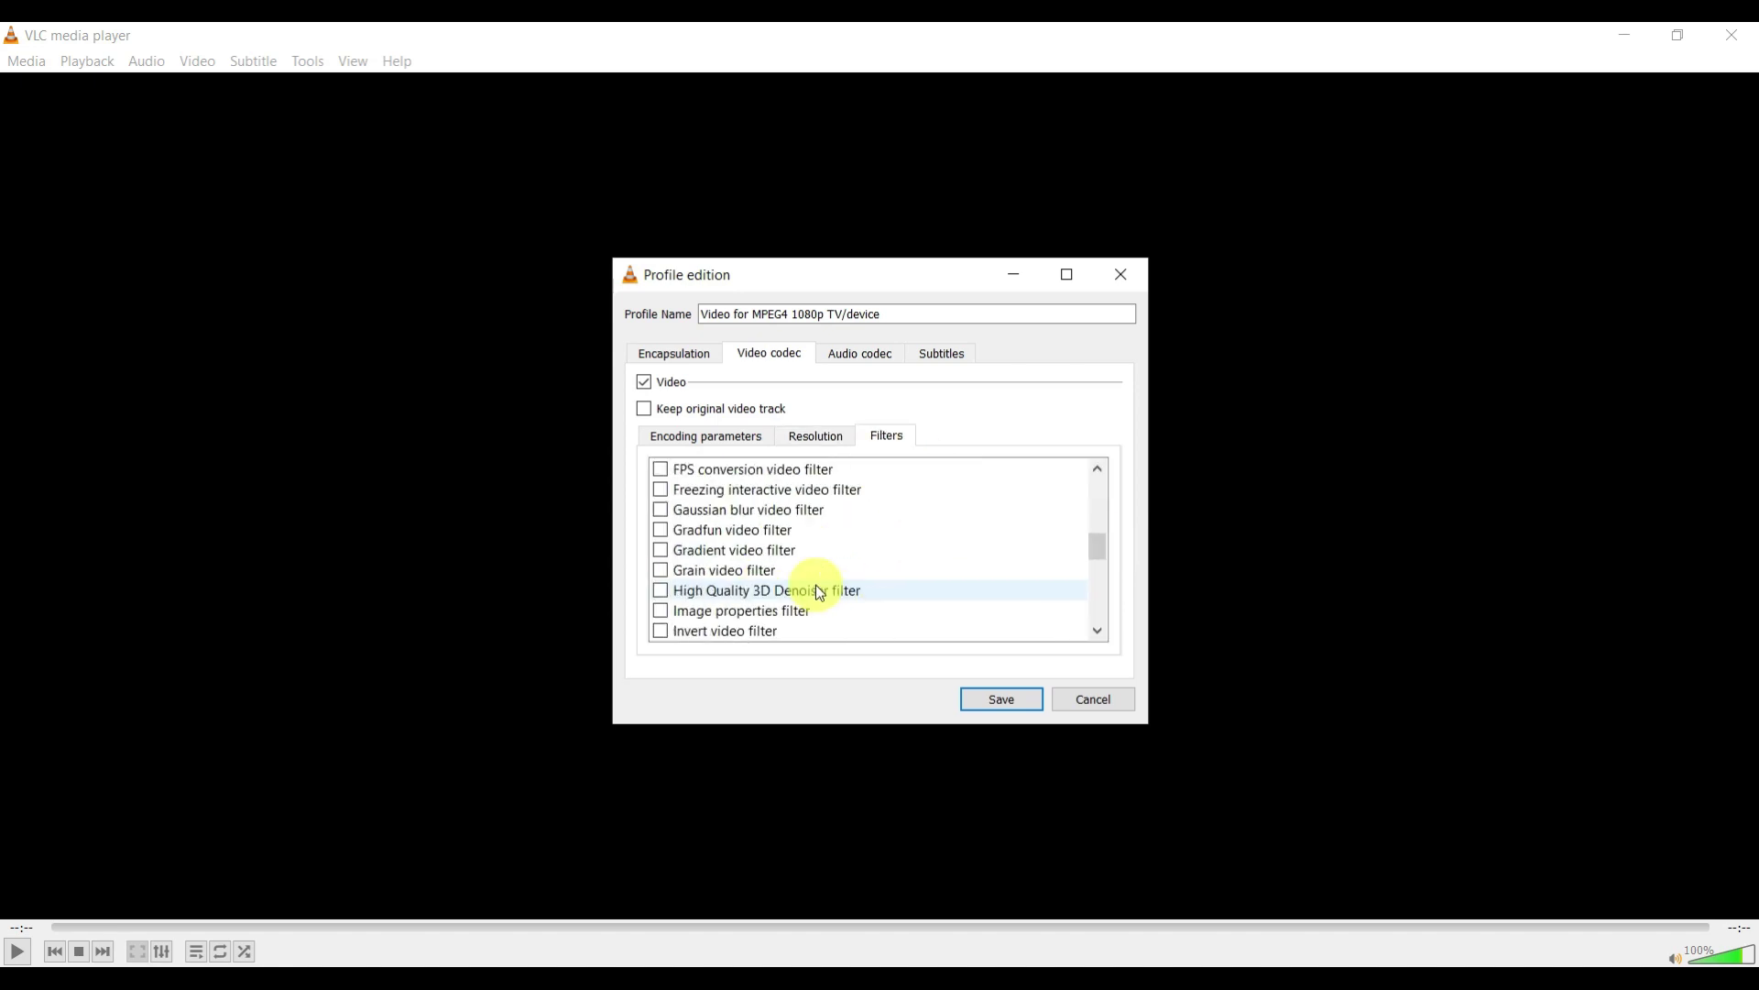
scroll(814, 583, down, 3)
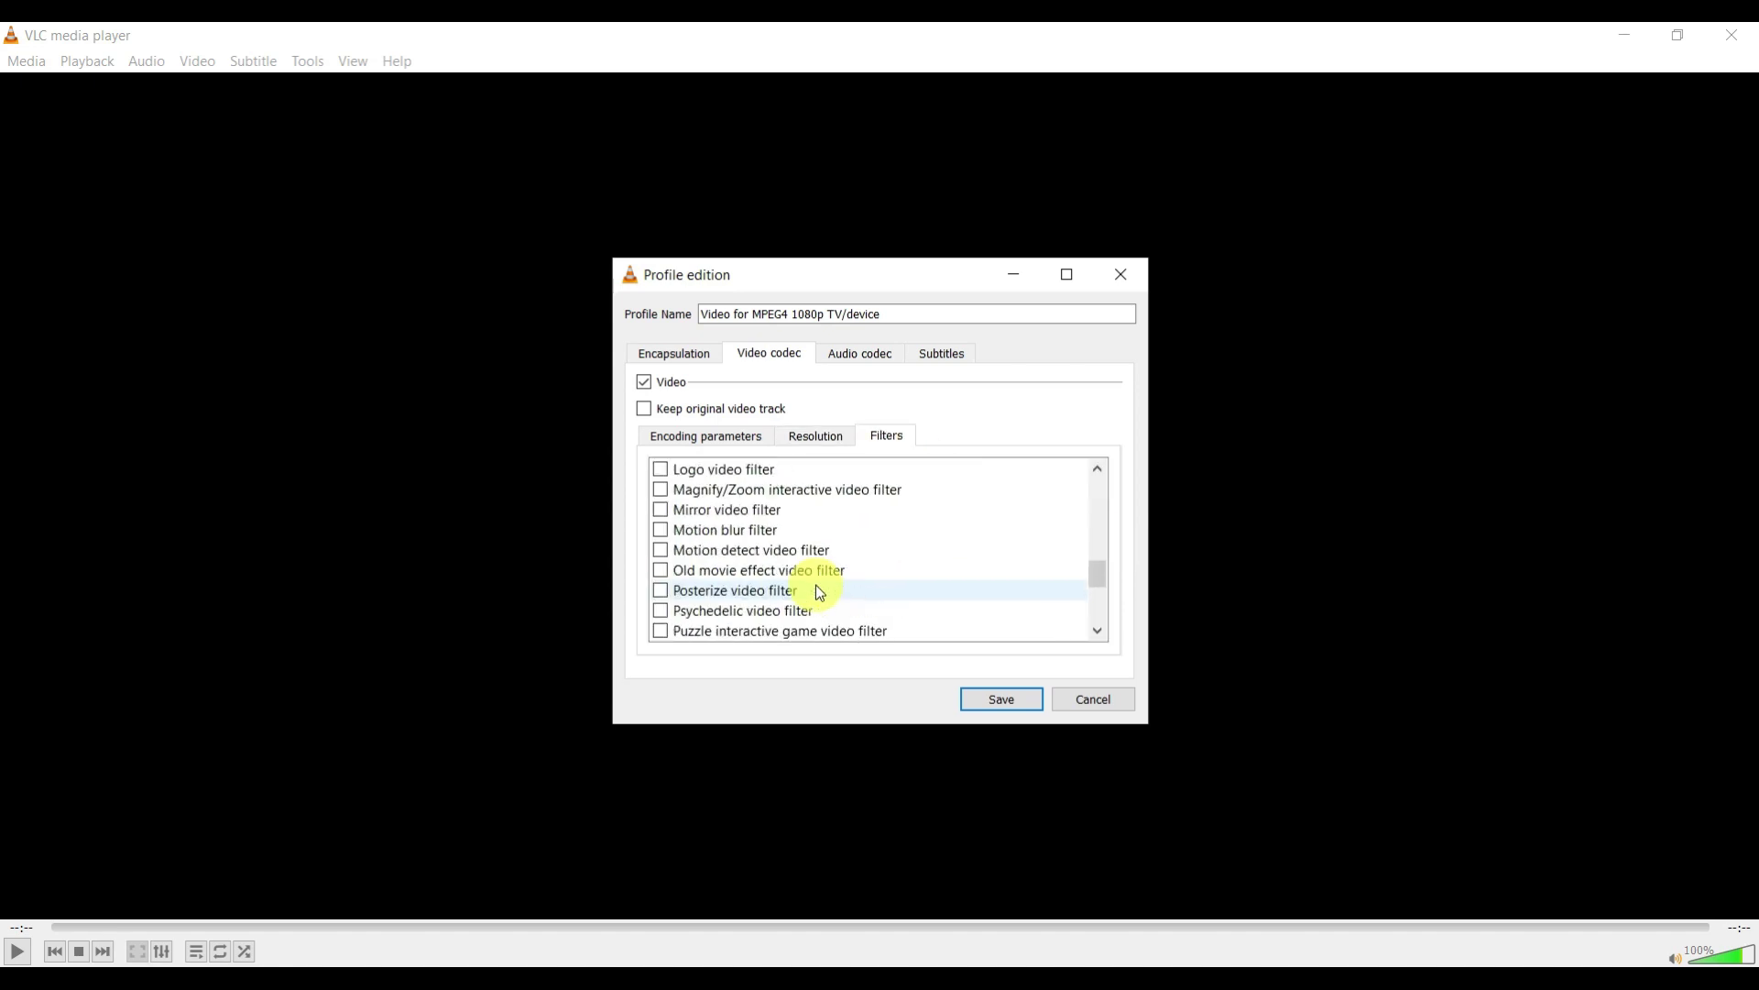
click(678, 435)
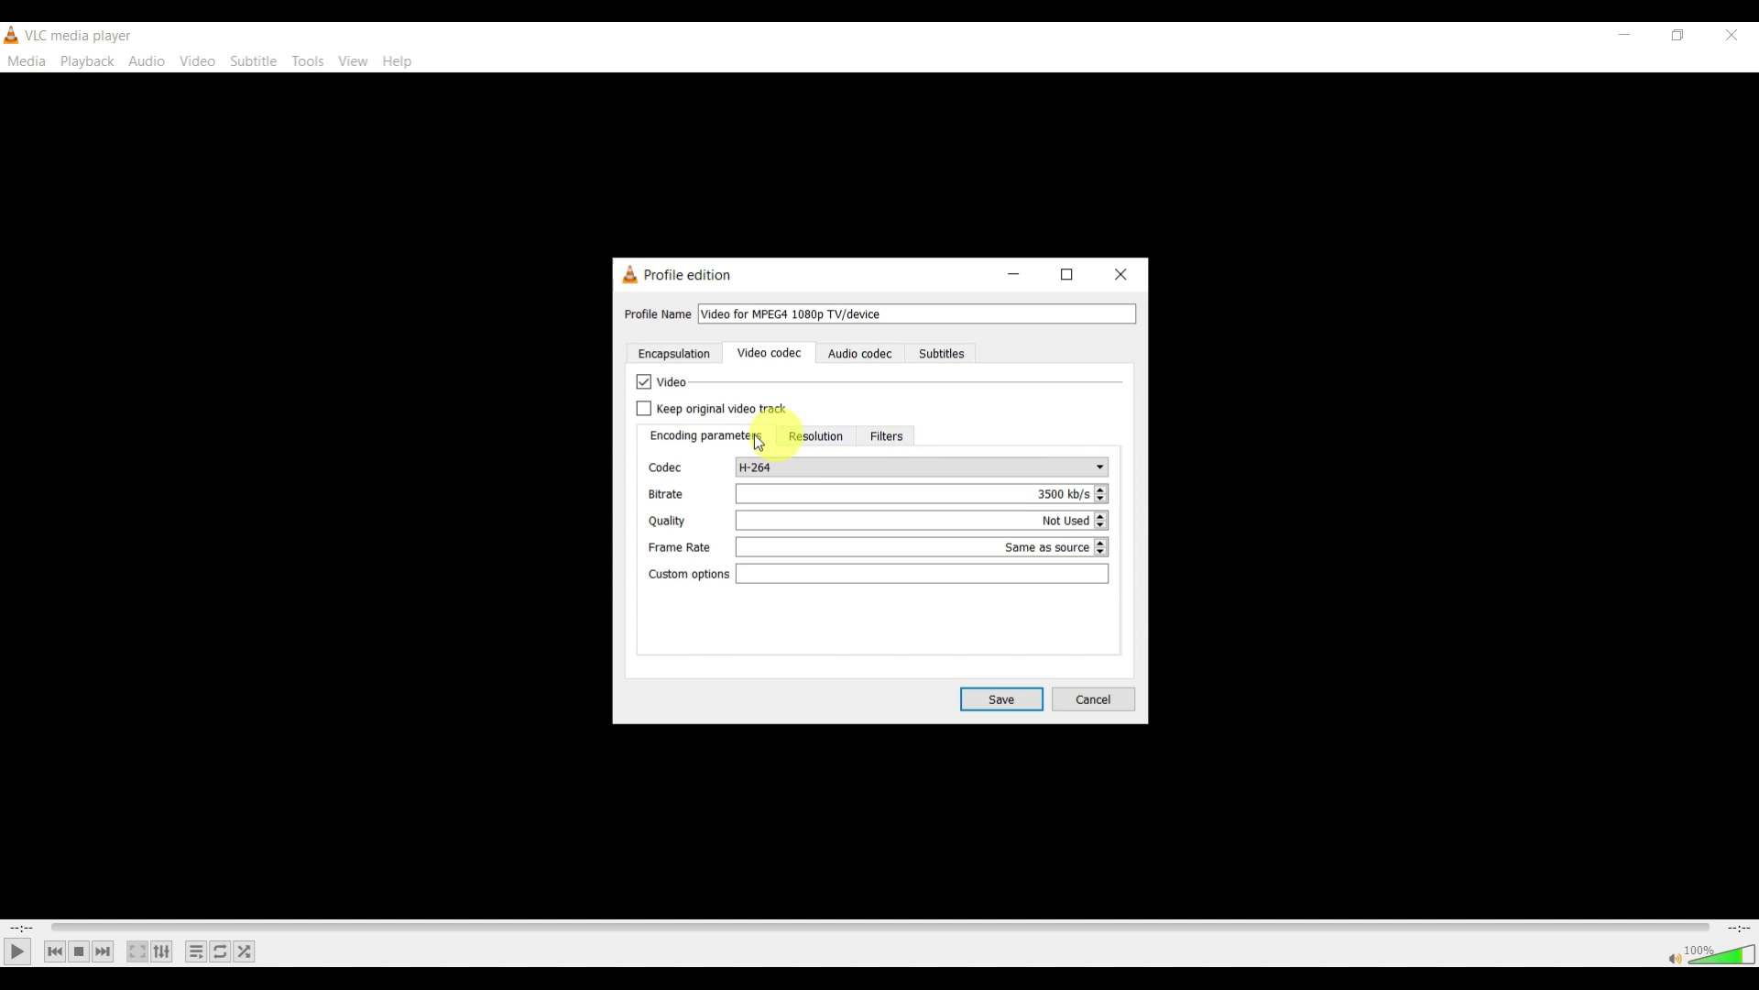
click(674, 353)
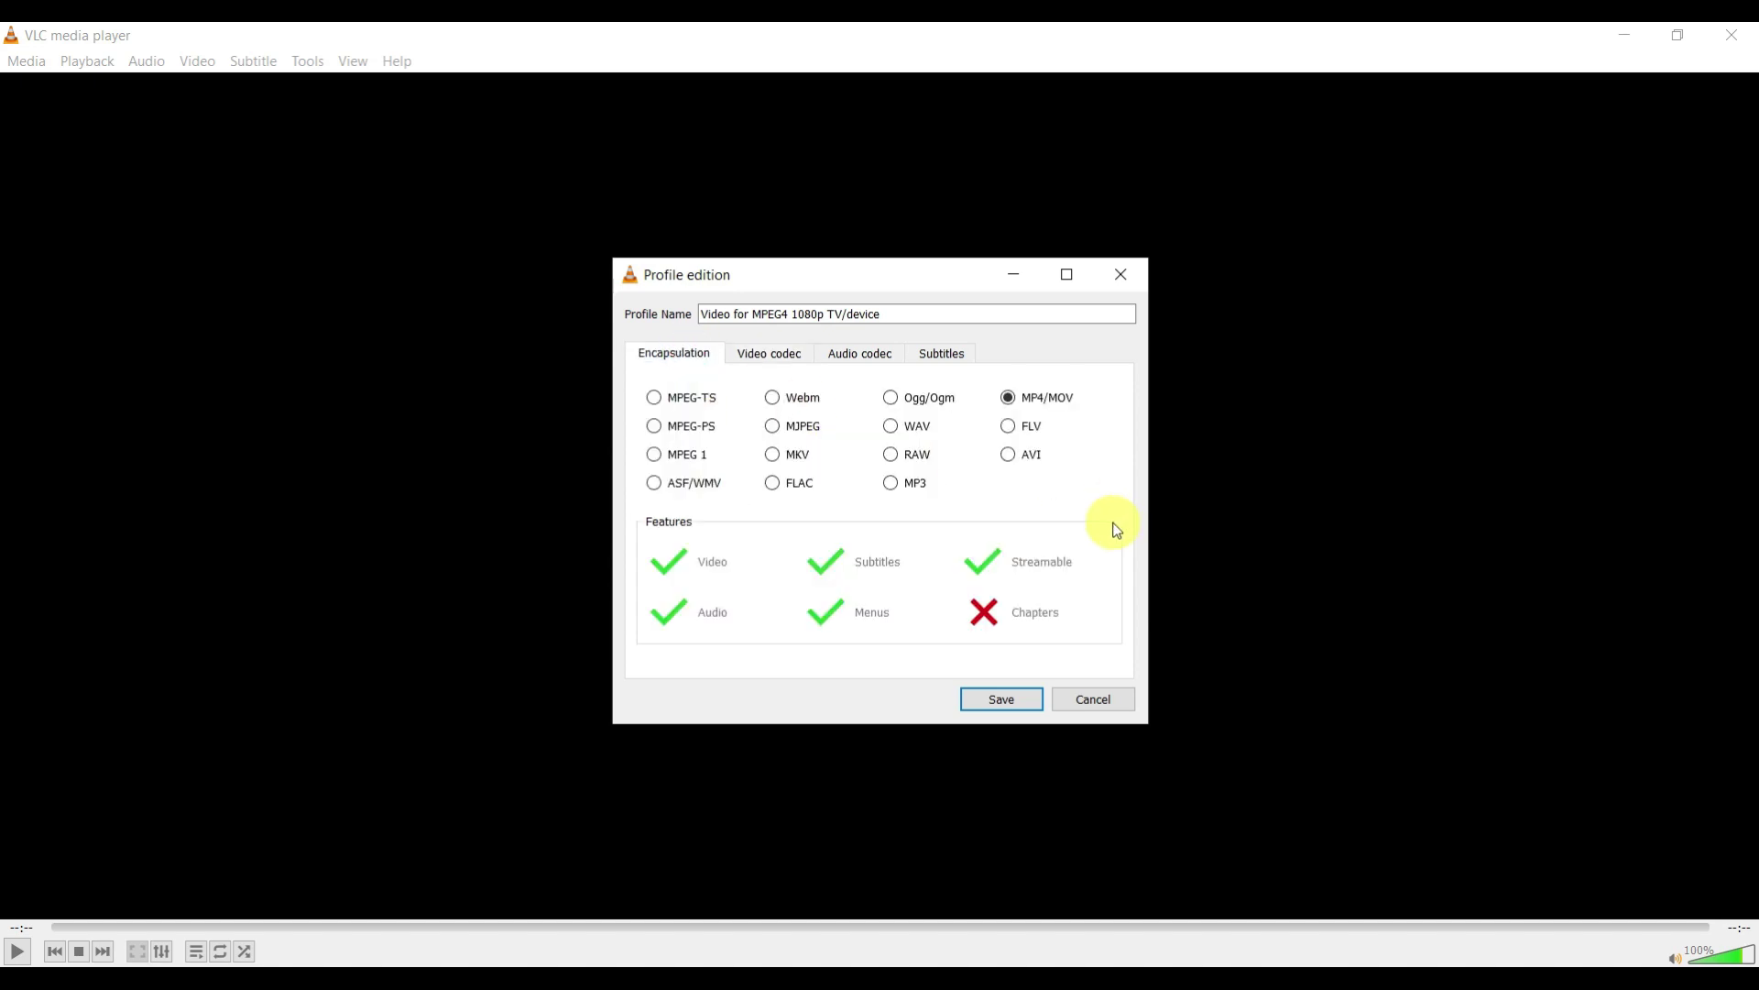
Step: Keep the MPEG4 1080p profile and set the destination to C:\Youtube\Tools\Final_mp4.mp4
click(1008, 702)
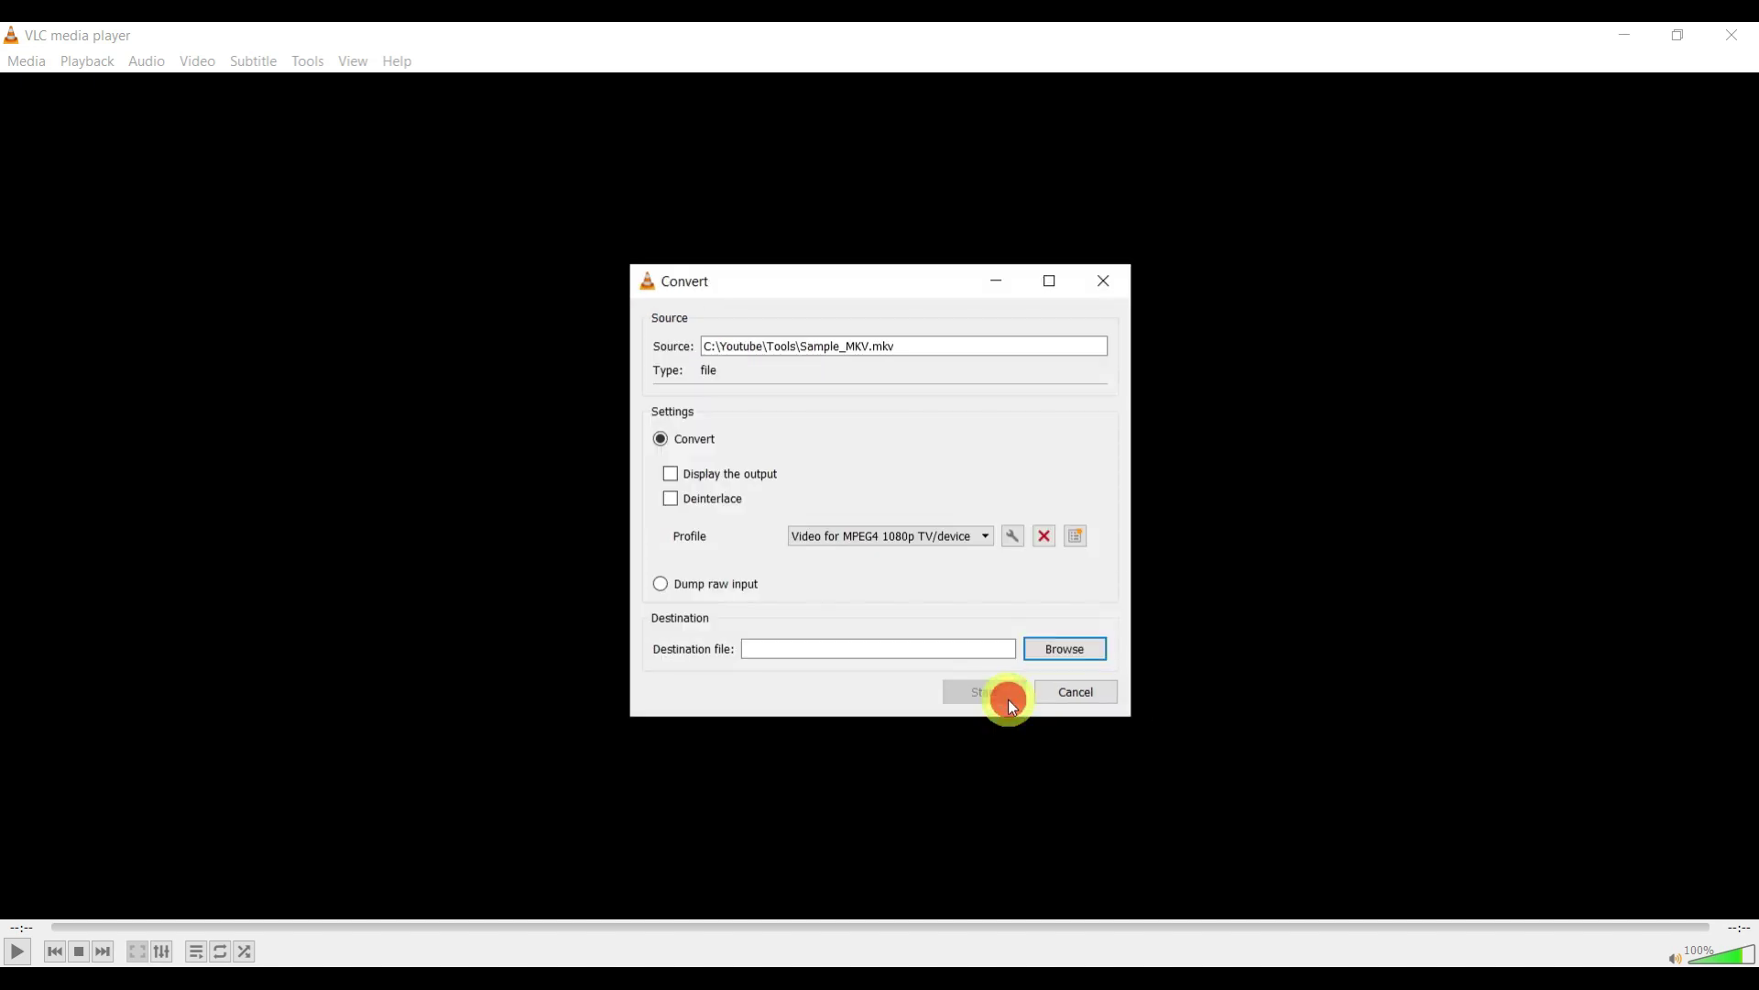
click(1083, 648)
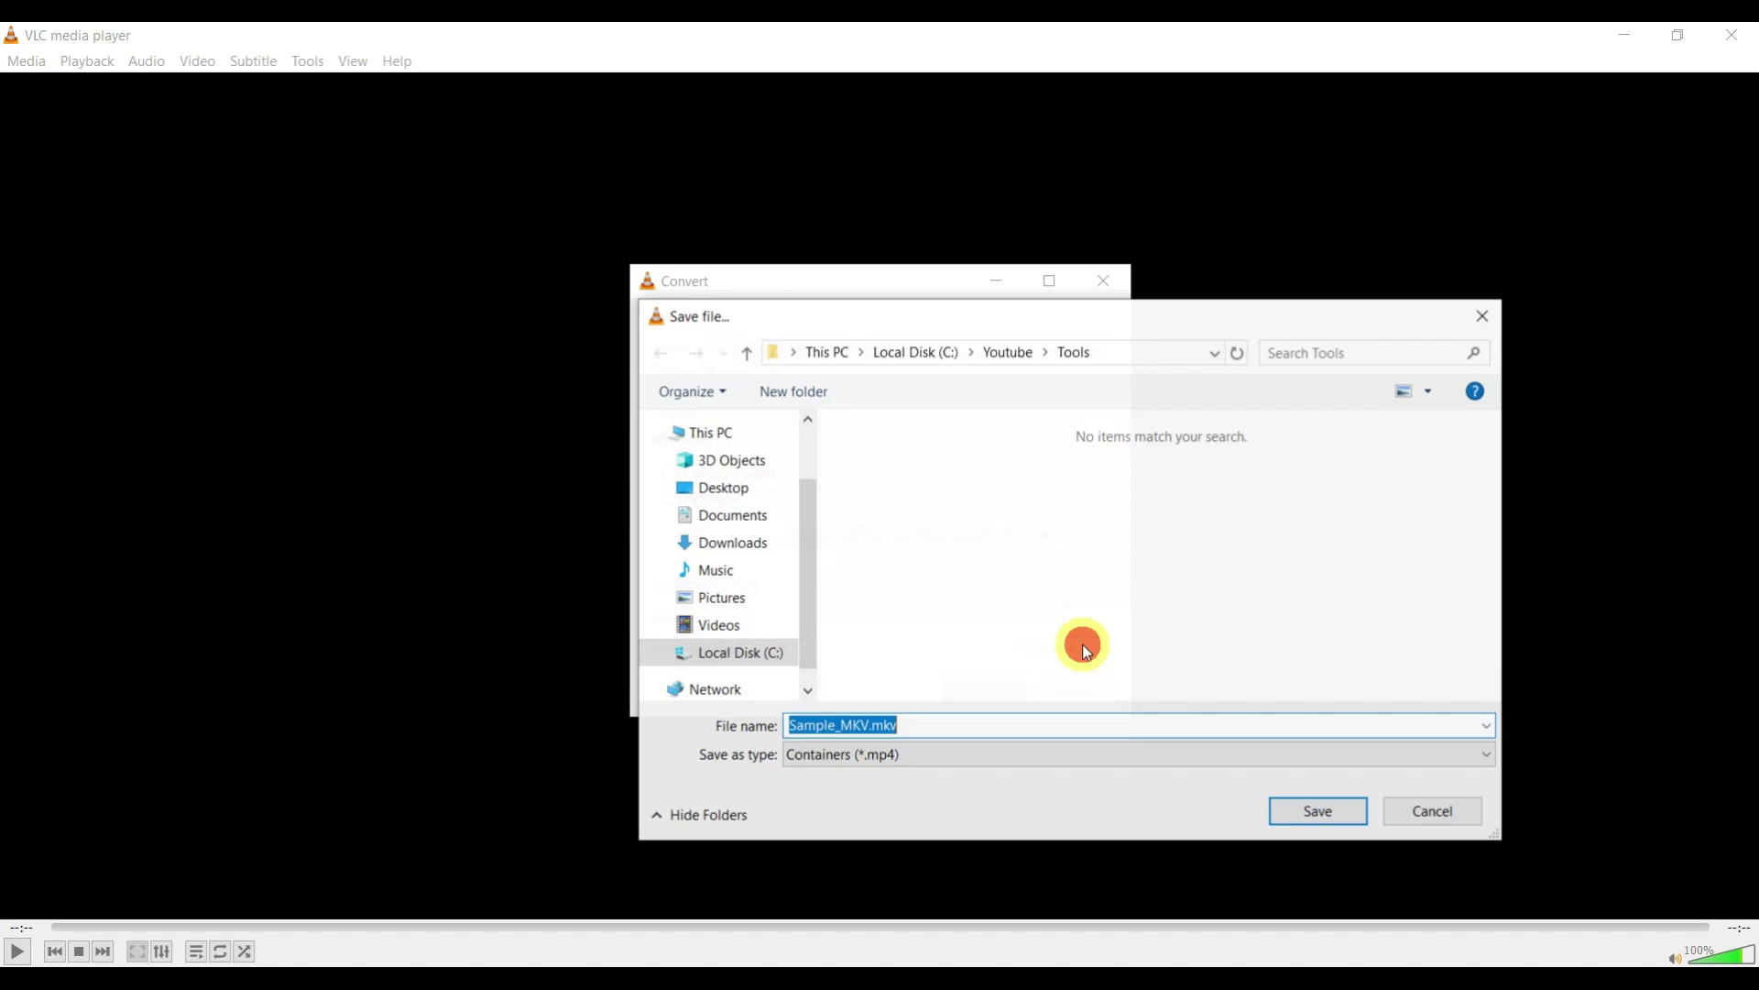
click(914, 725)
key(ctrl+a)
text(Final)
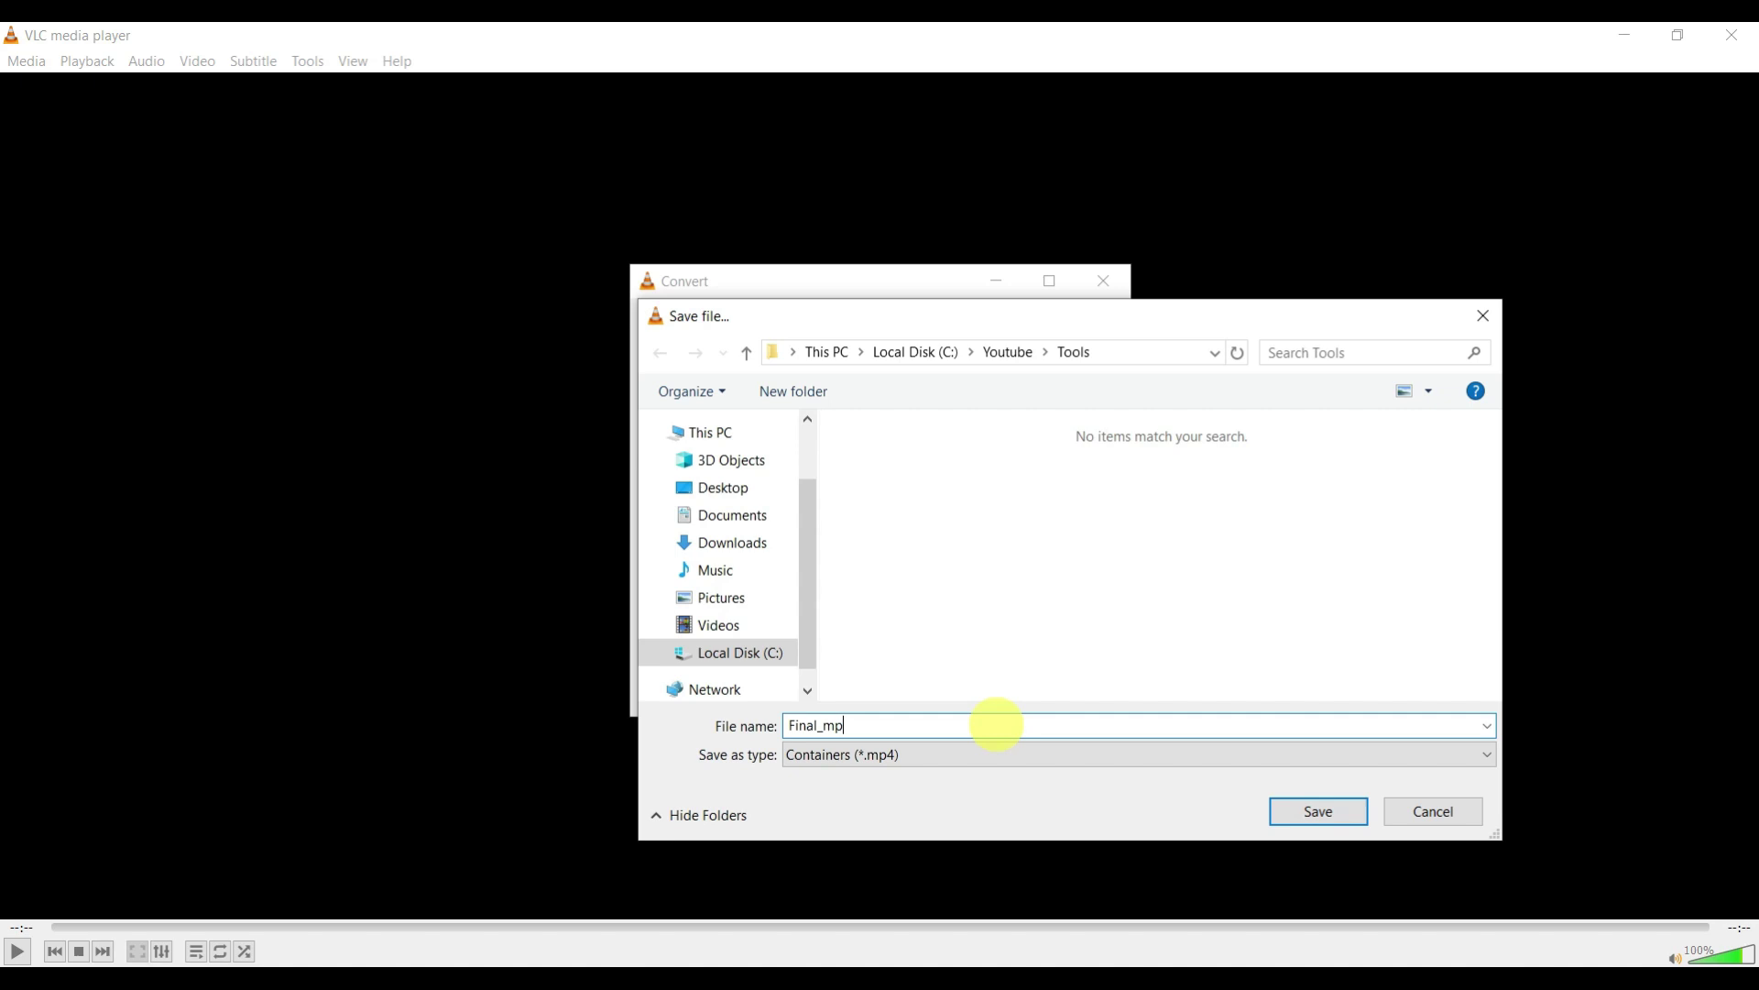
click(1318, 811)
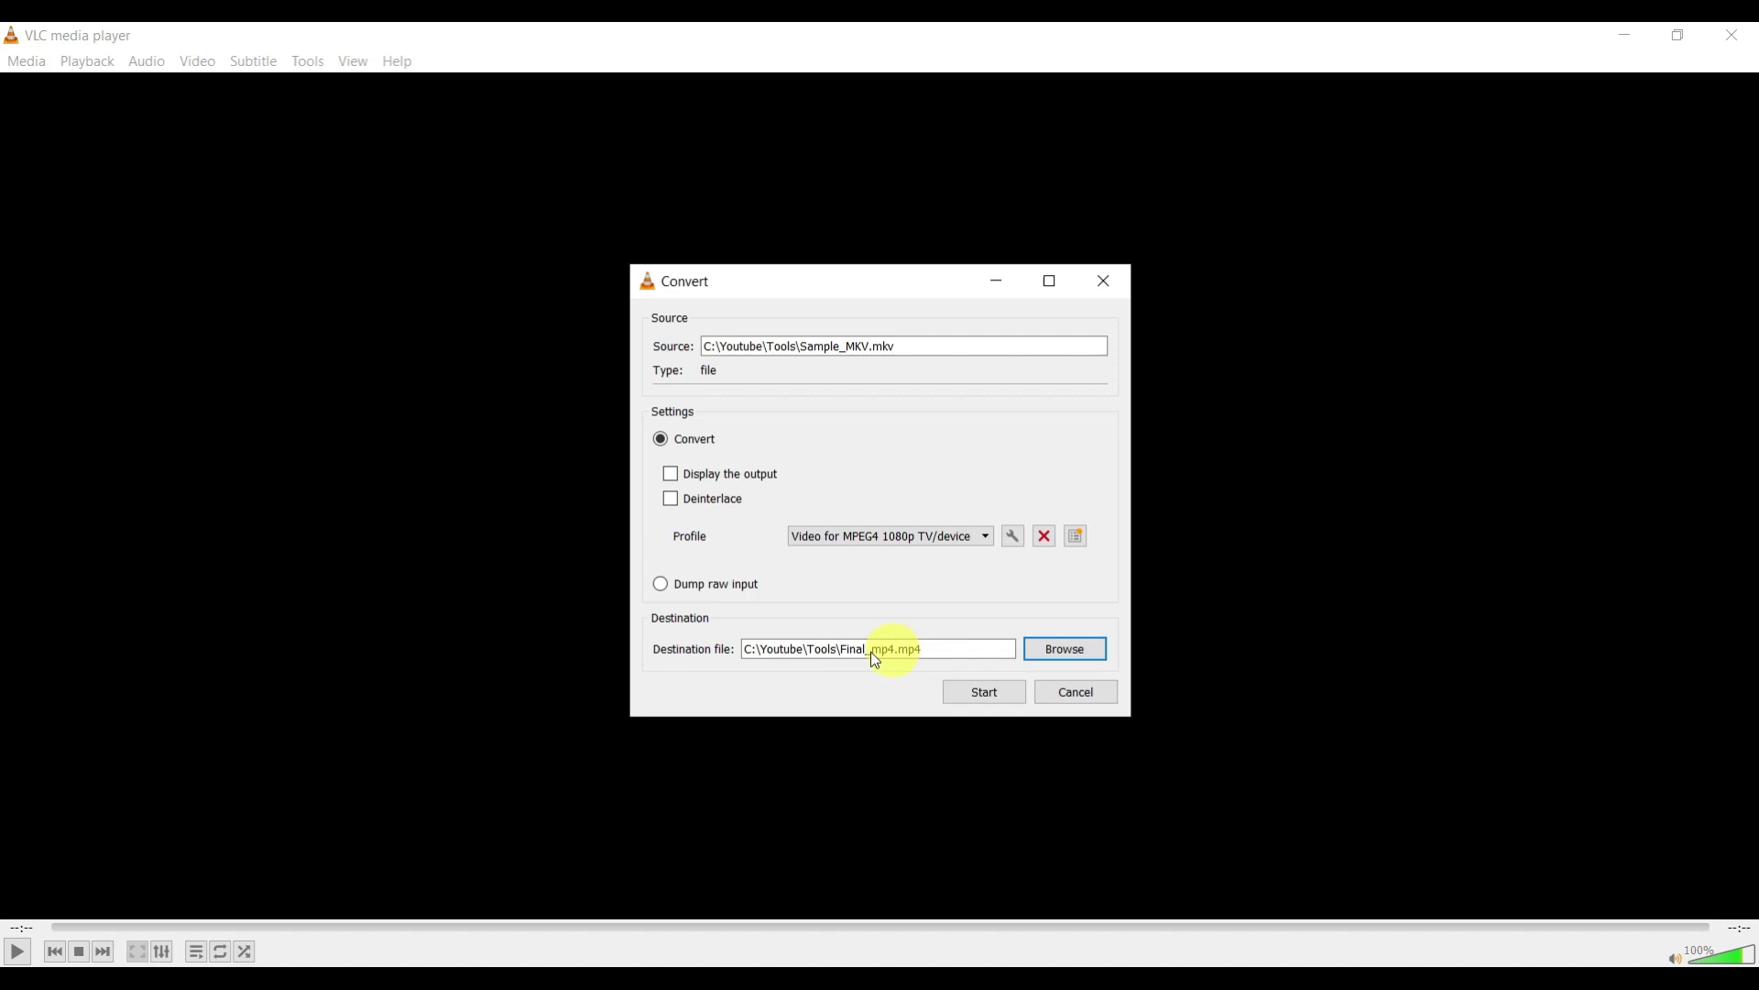
Step: Start the conversion and check Final_mp4.mp4's file type in the Tools folder
click(983, 689)
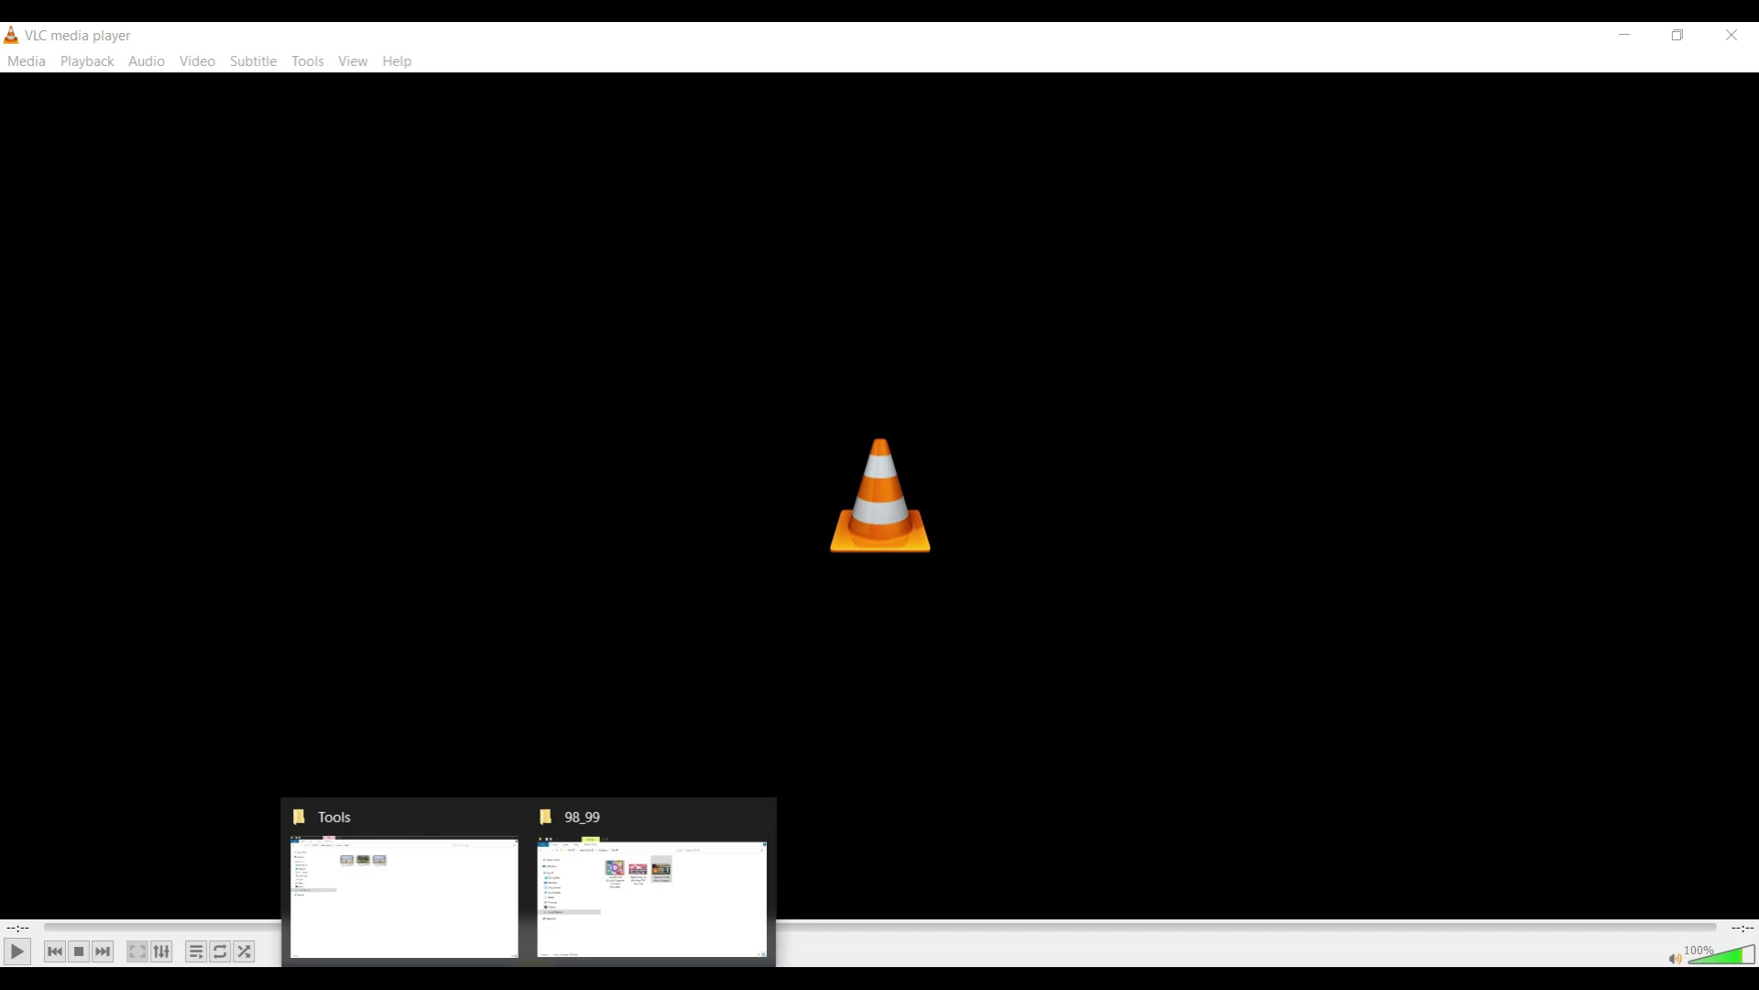
click(412, 893)
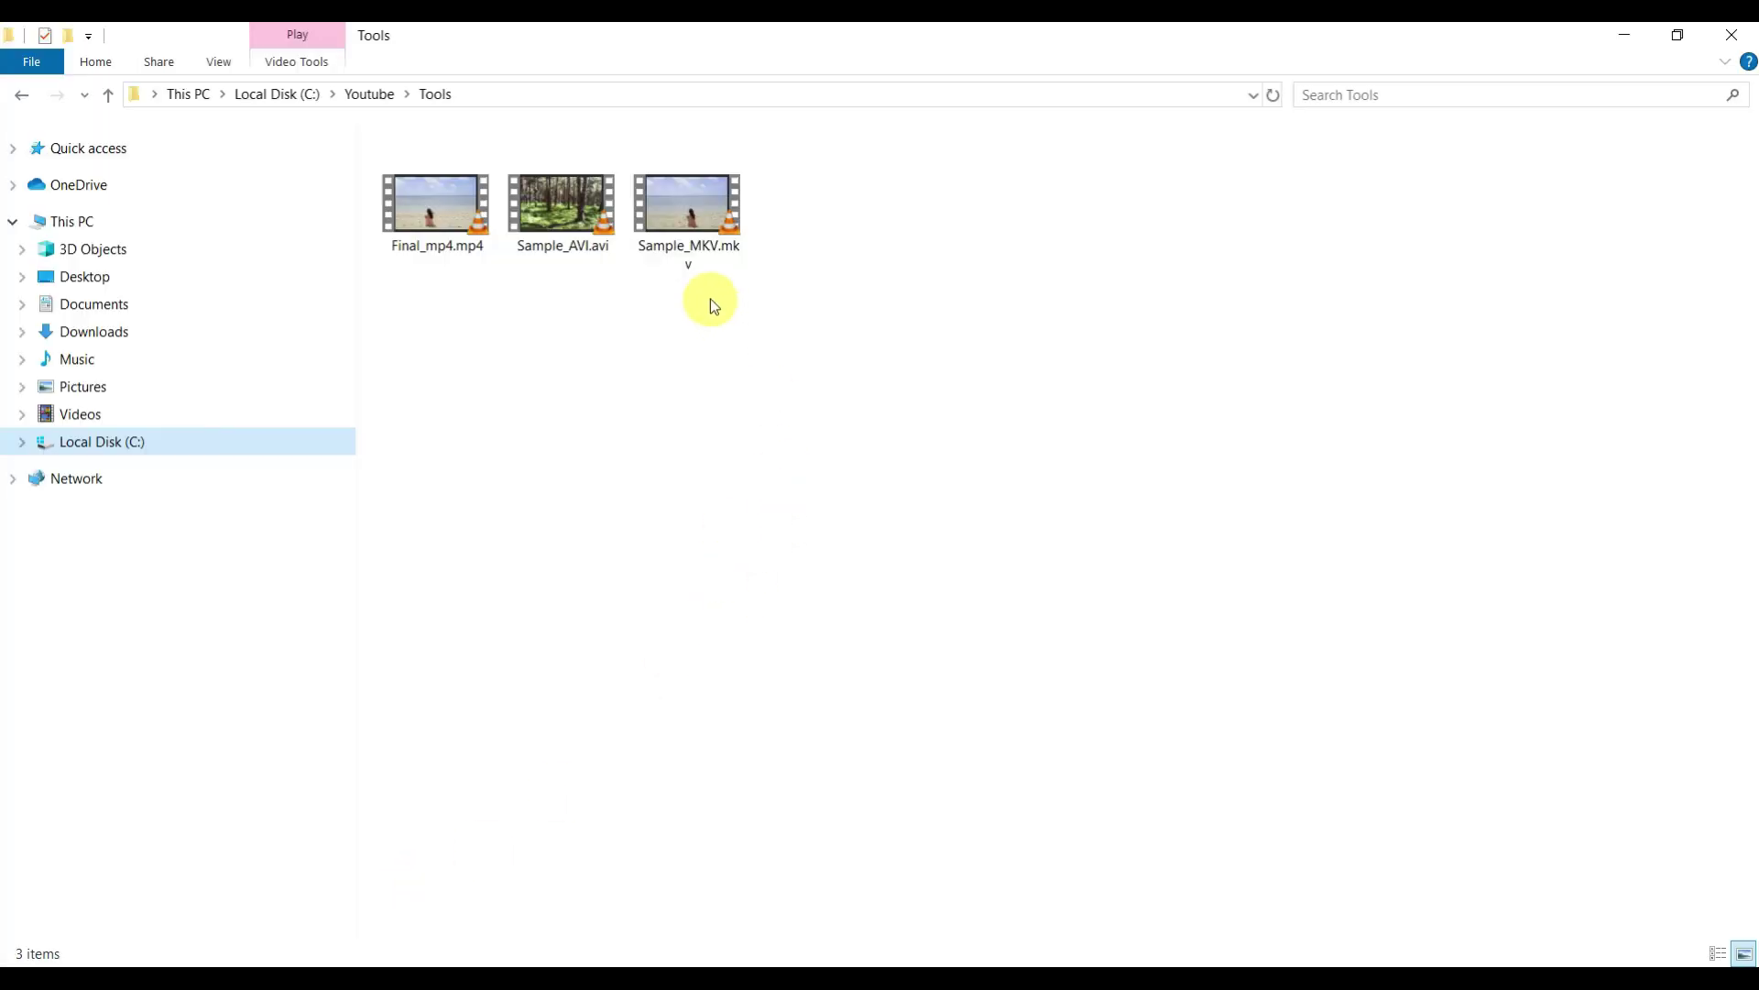
click(432, 255)
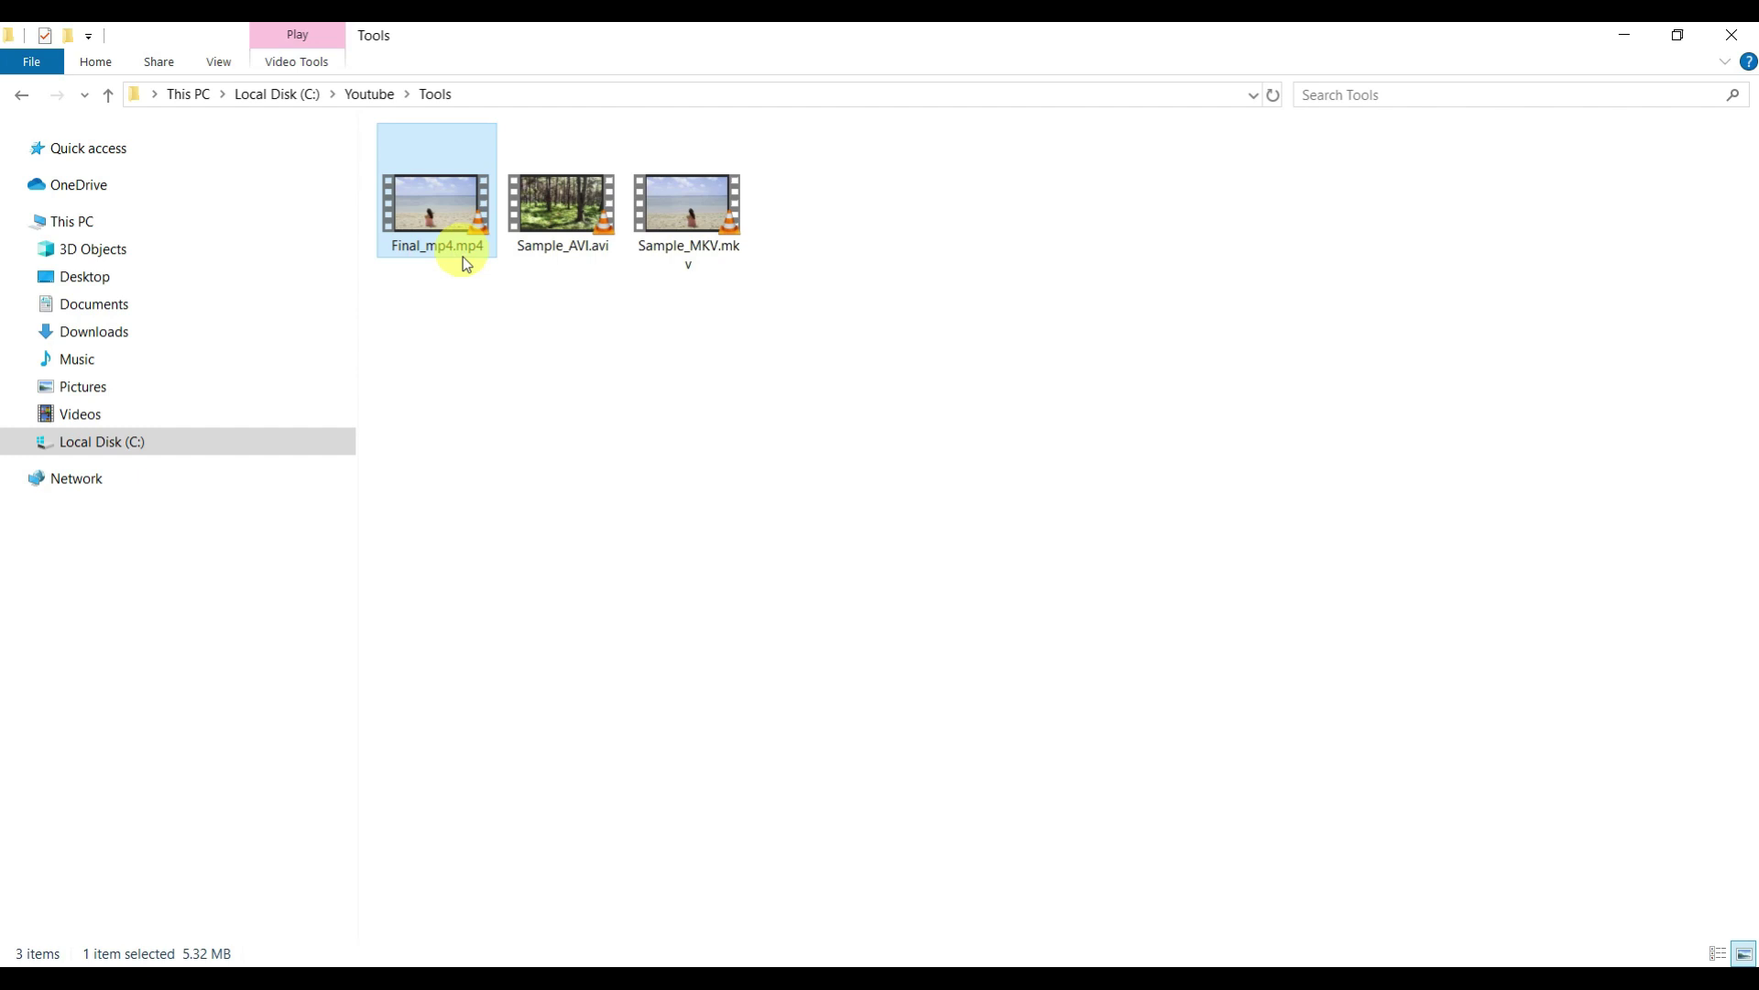
mouse_move(435, 207)
right_click(430, 219)
click(497, 809)
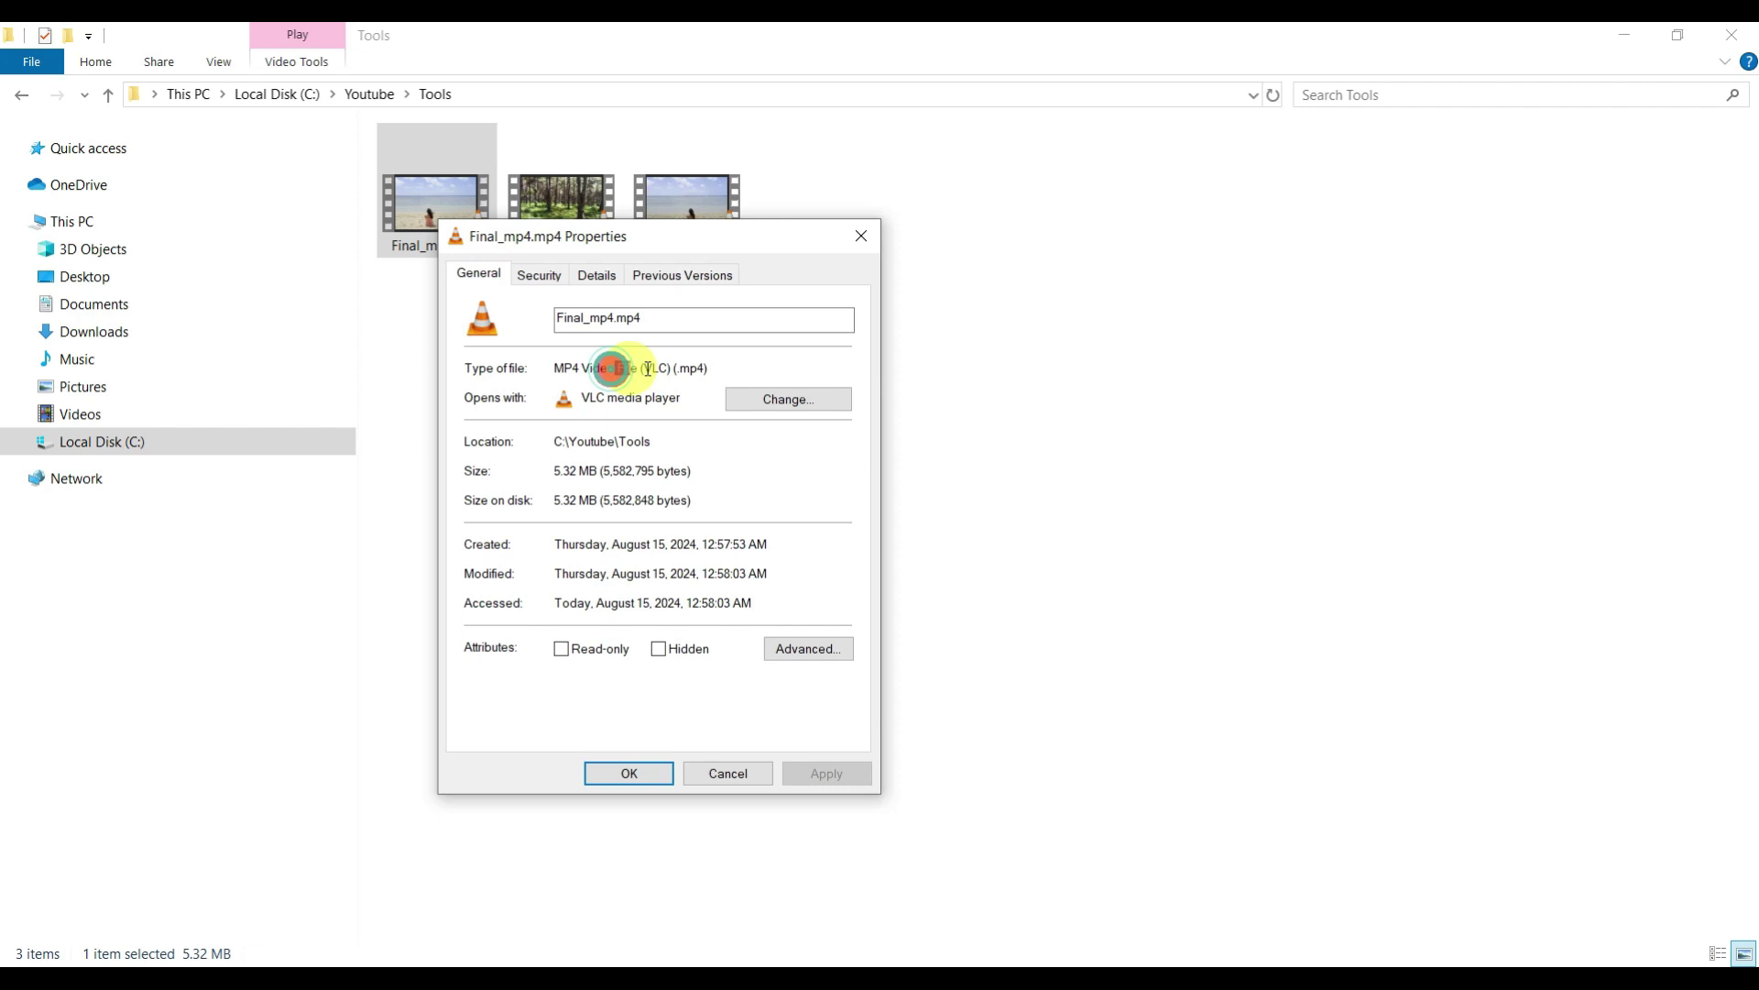
drag(708, 368, 617, 368)
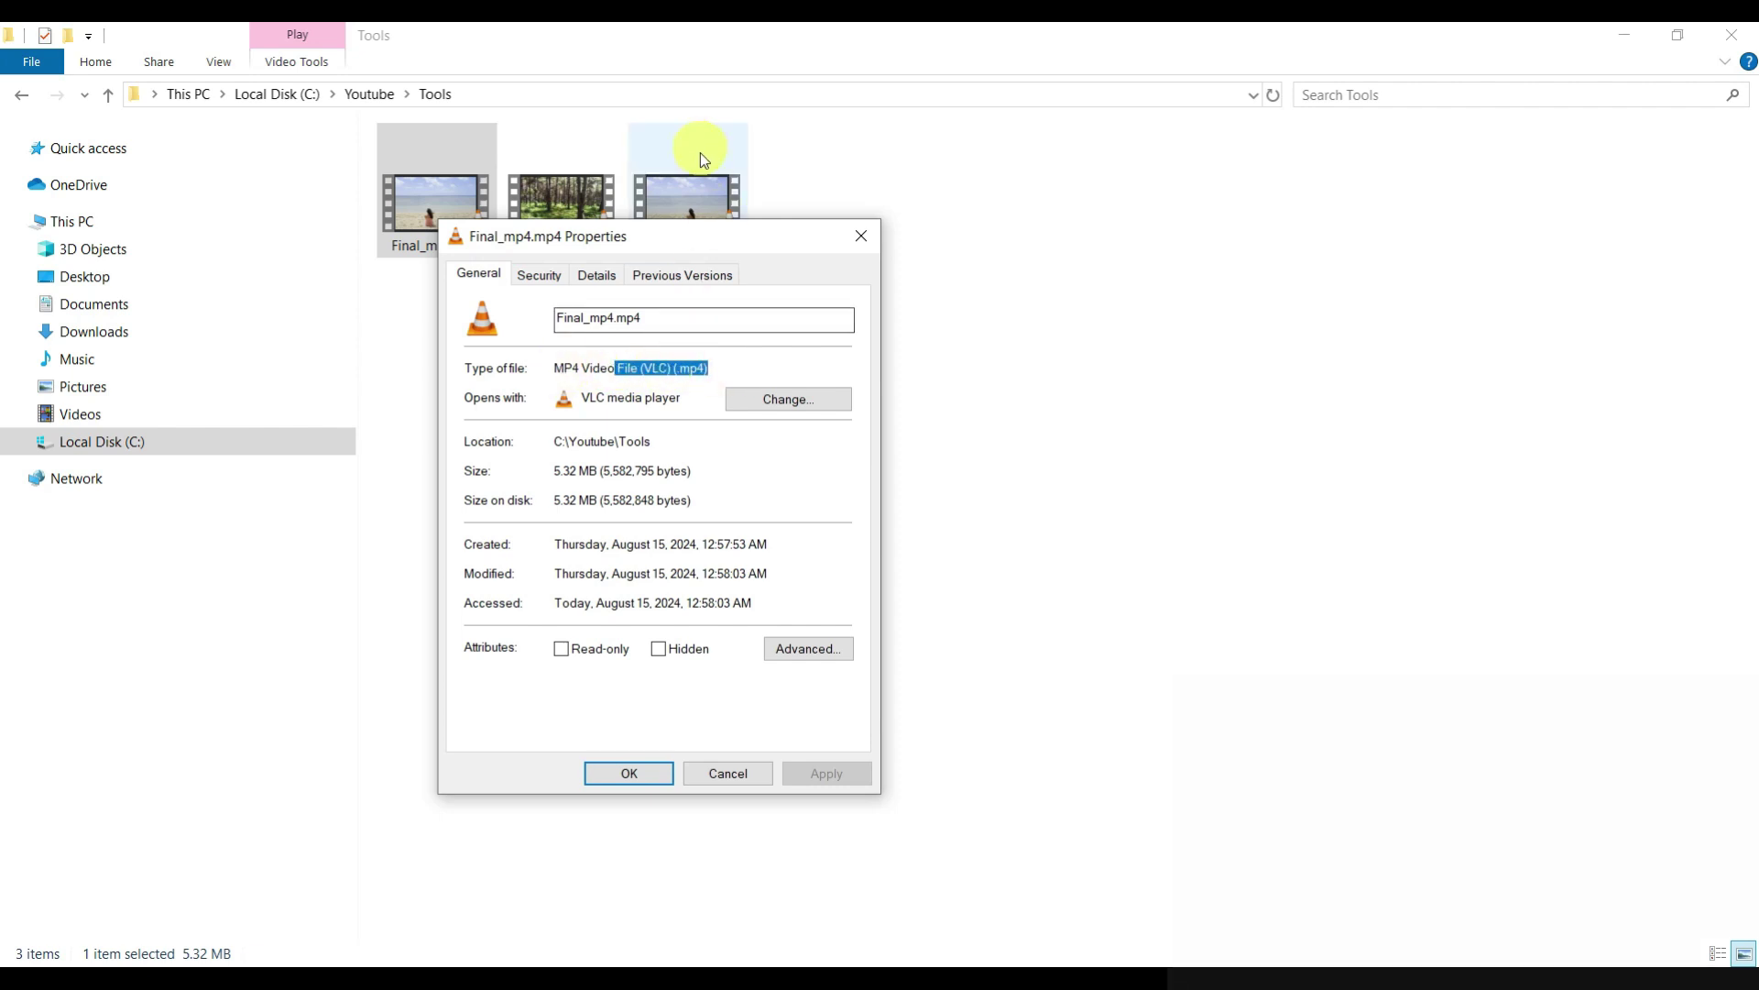
key(Escape)
Step: Check Sample_MKV.mkv's details and play it, then play the converted Final_mp4.mp4
right_click(698, 210)
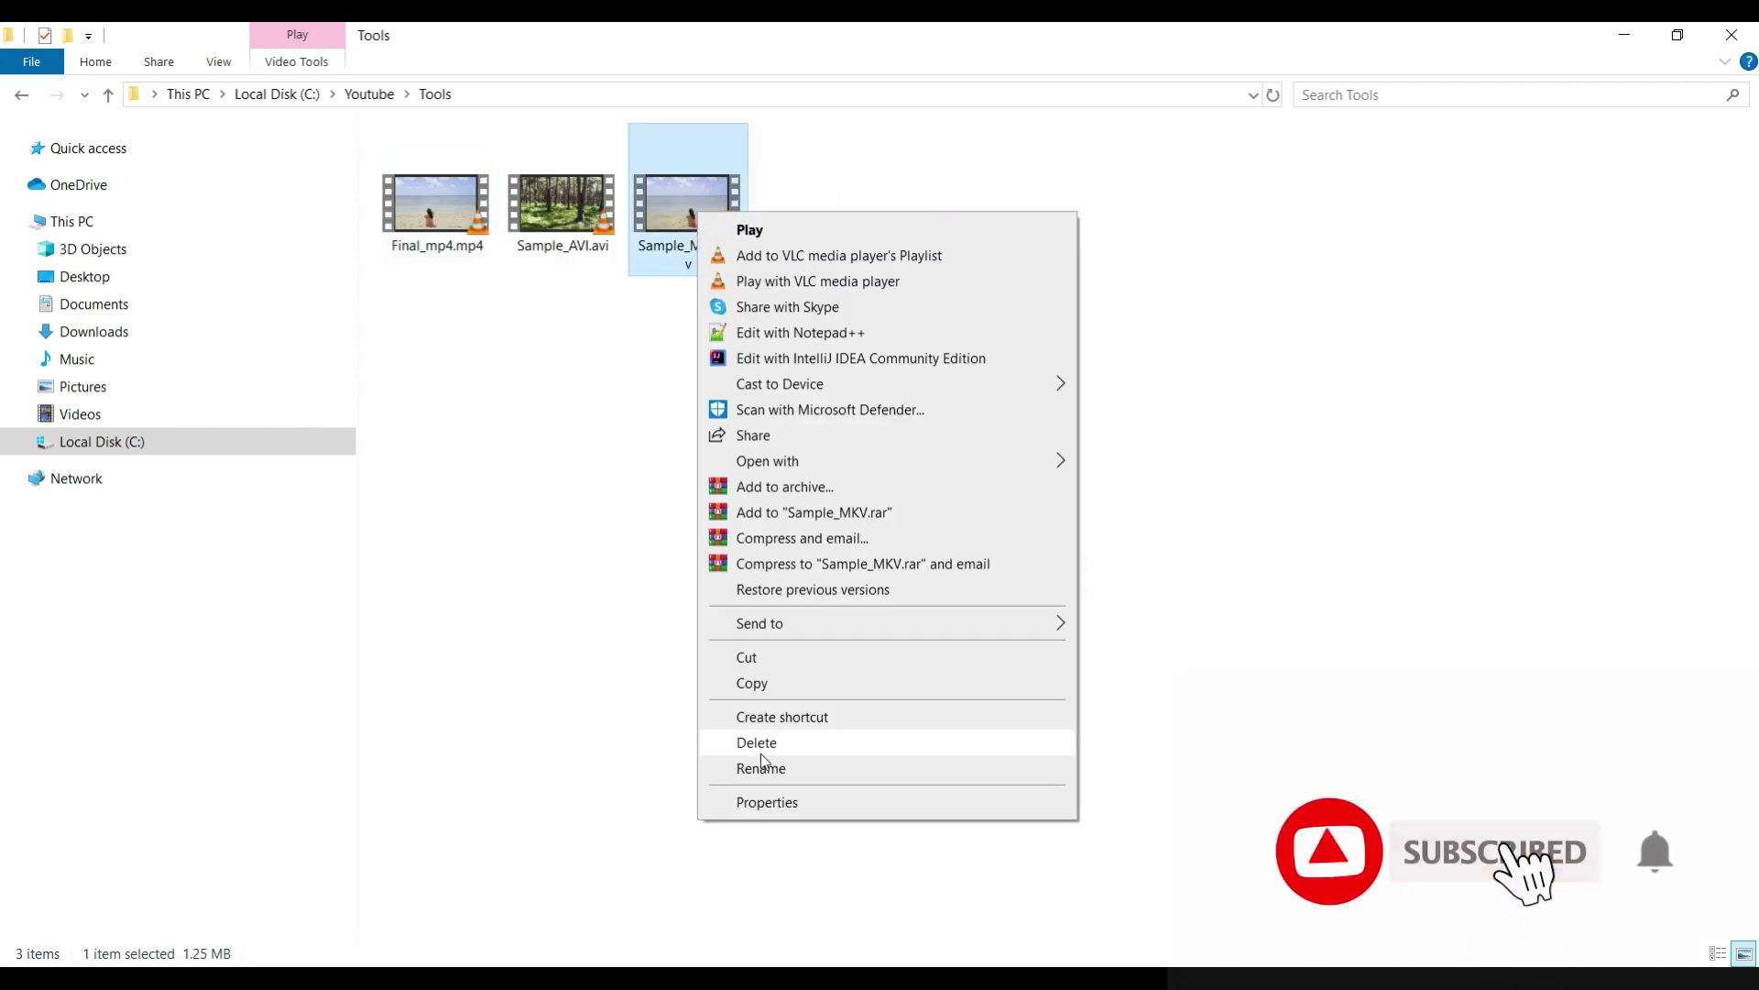
click(766, 802)
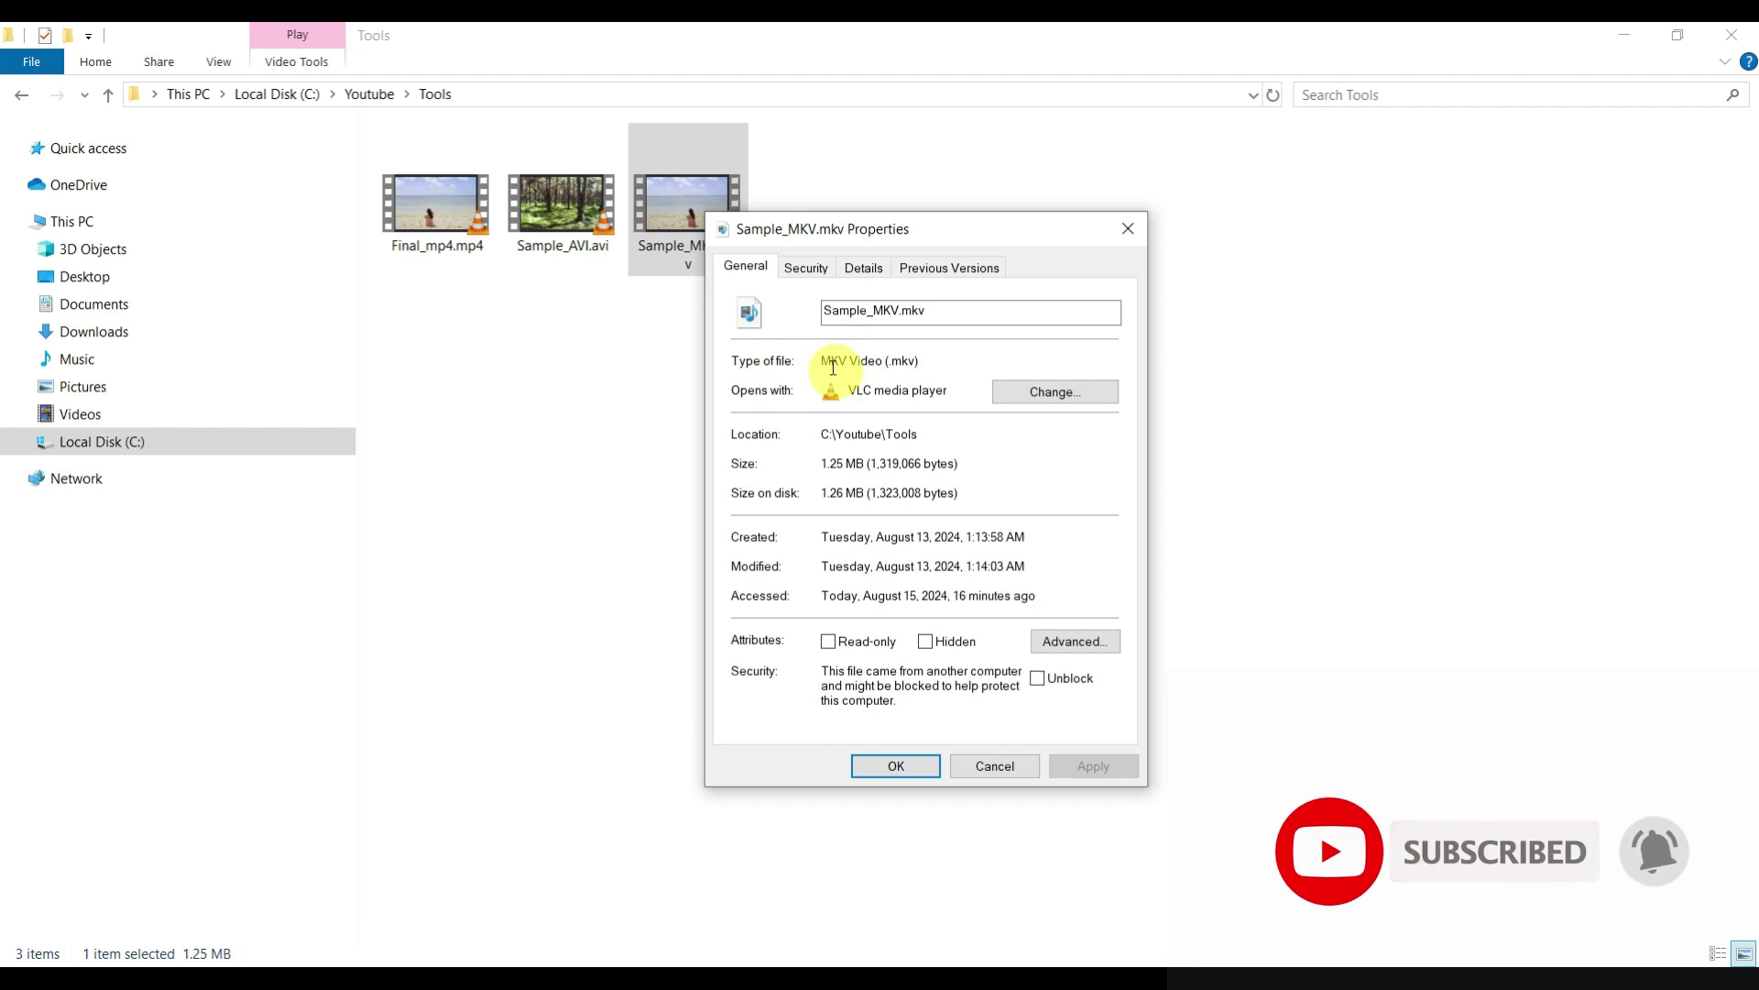
key(Escape)
double_click(661, 186)
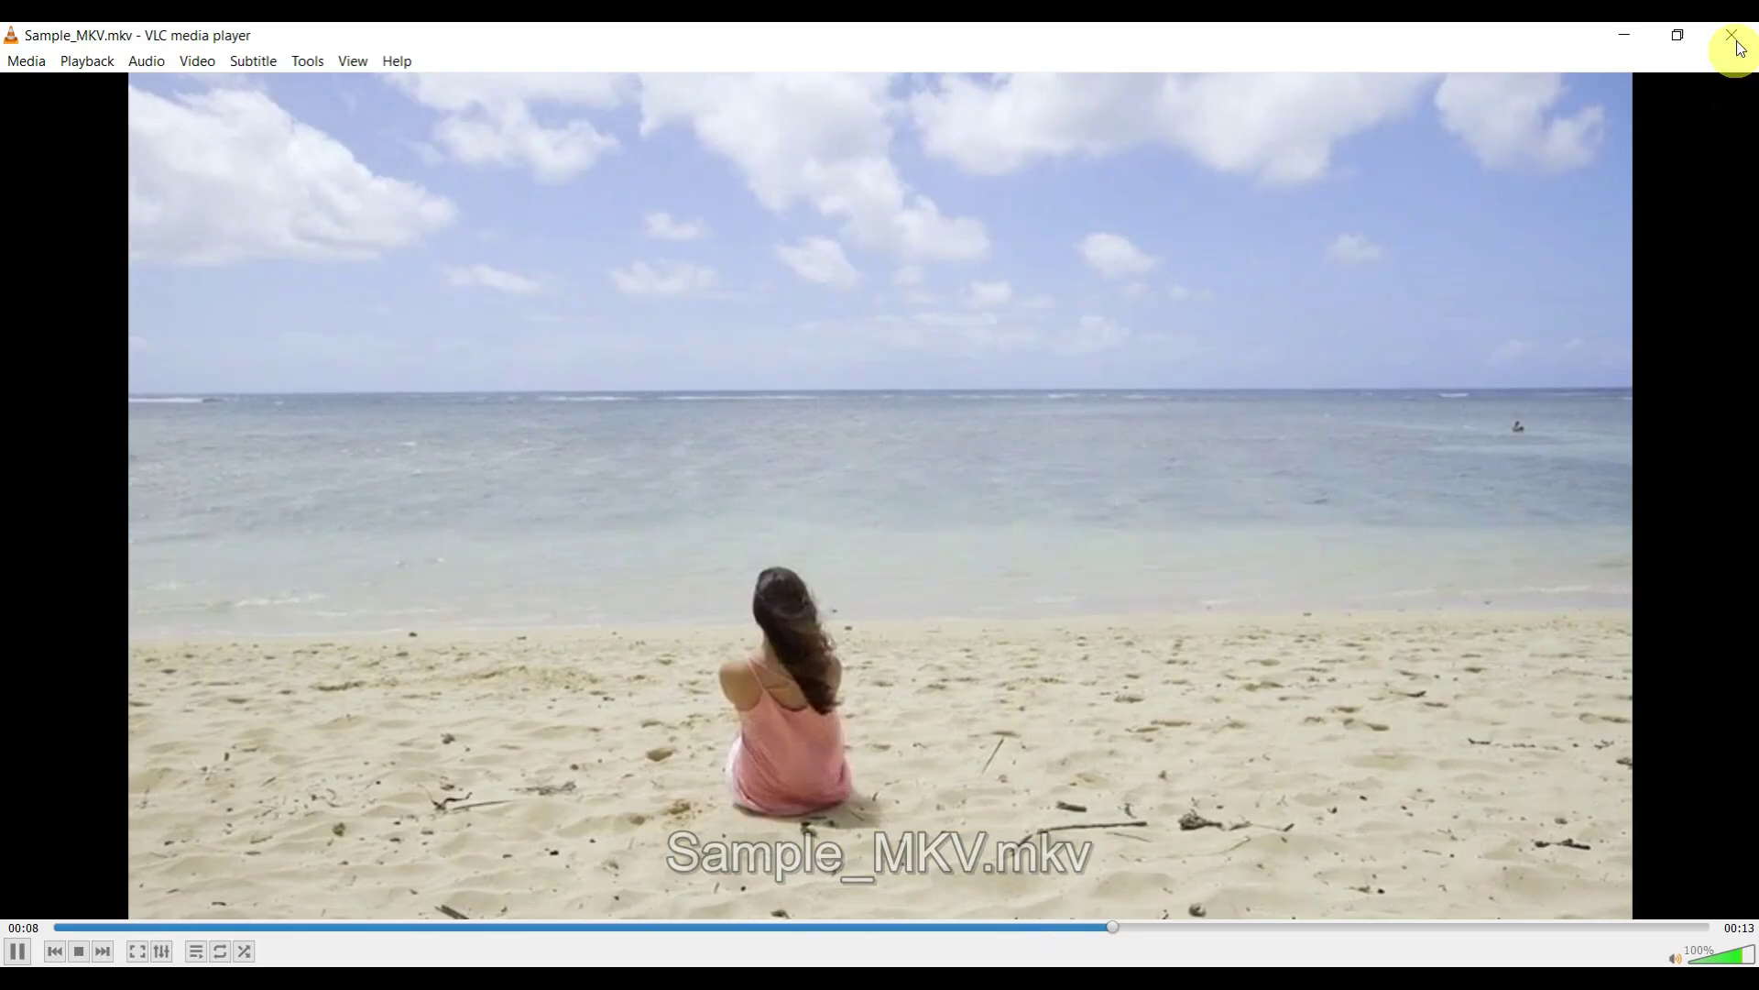
click(1731, 35)
click(433, 223)
double_click(431, 224)
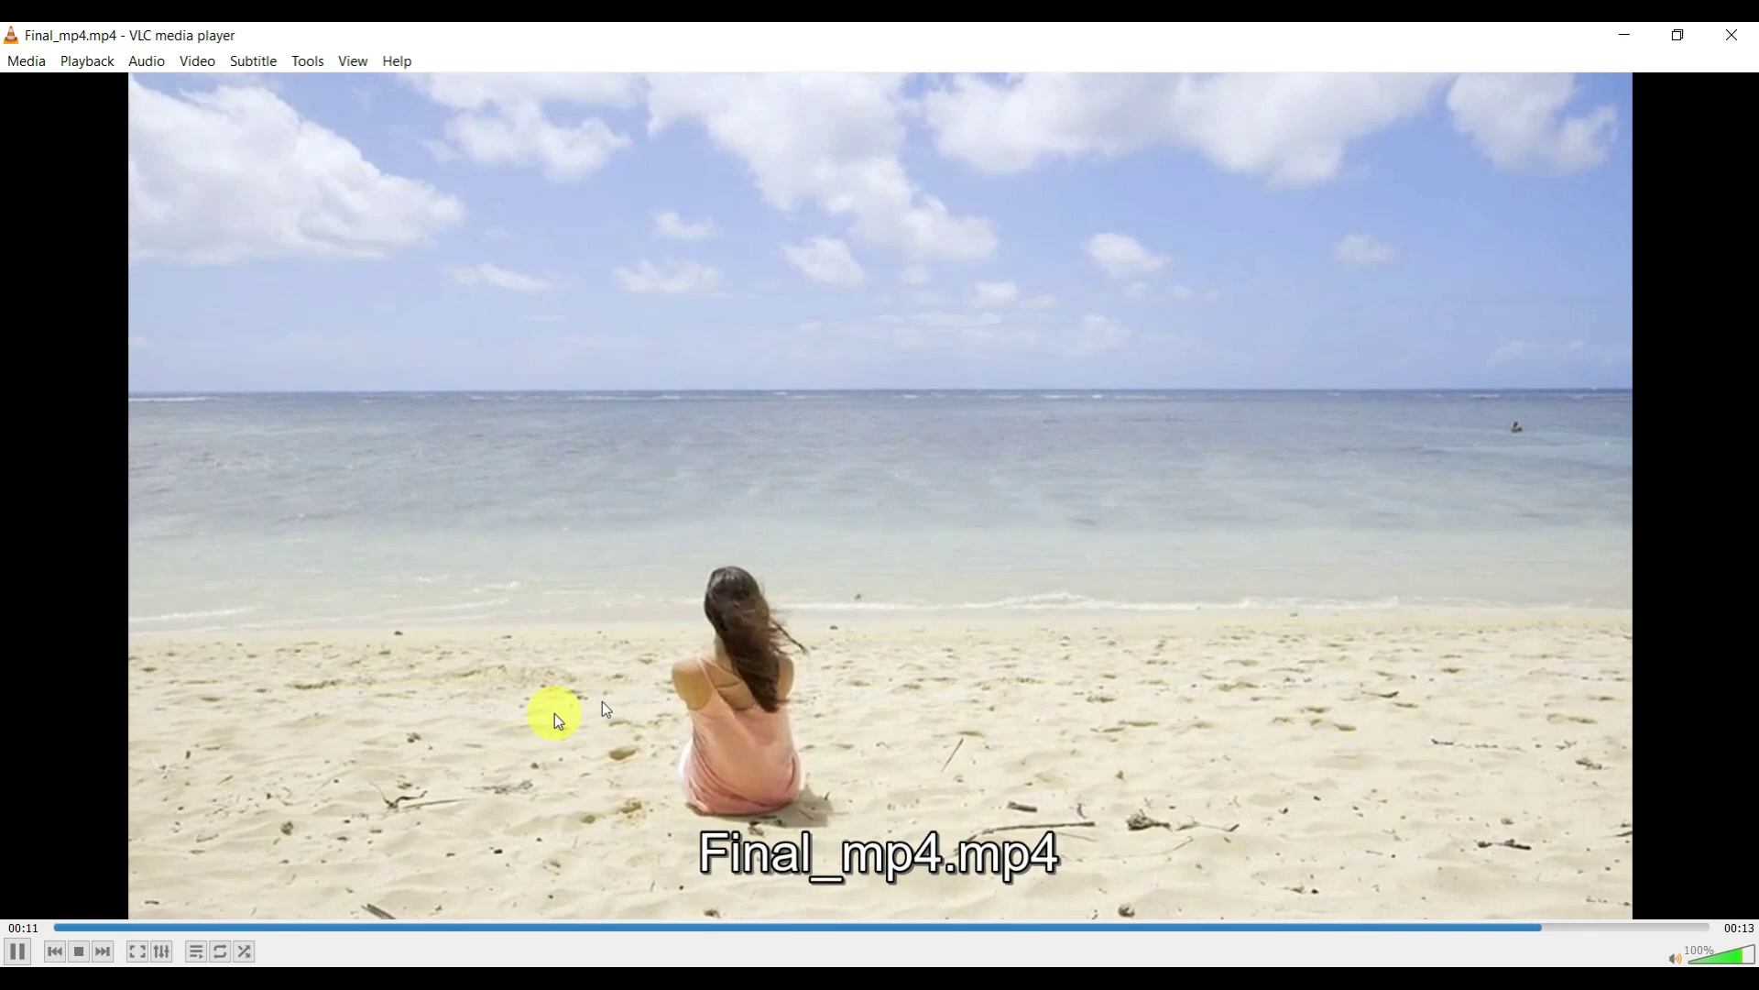
Step: Stop Final_mp4.mp4 and remove Sample_MKV.mkv from a new Convert / Save source list
click(1731, 35)
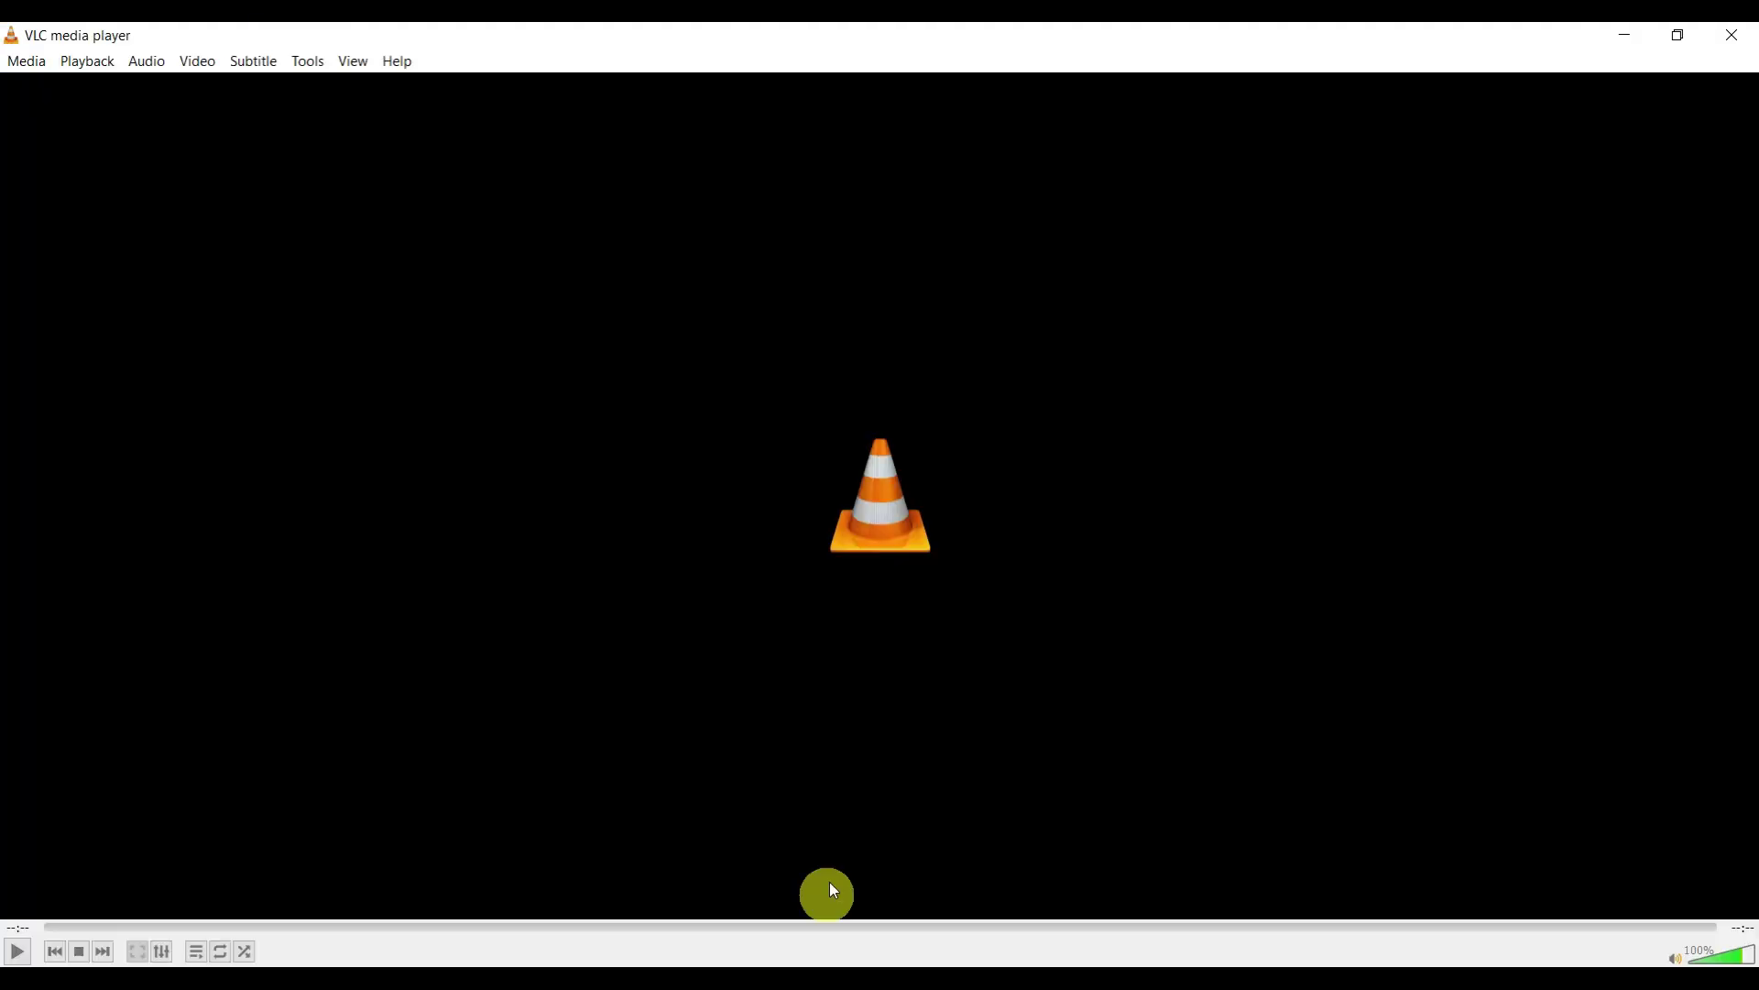
click(21, 65)
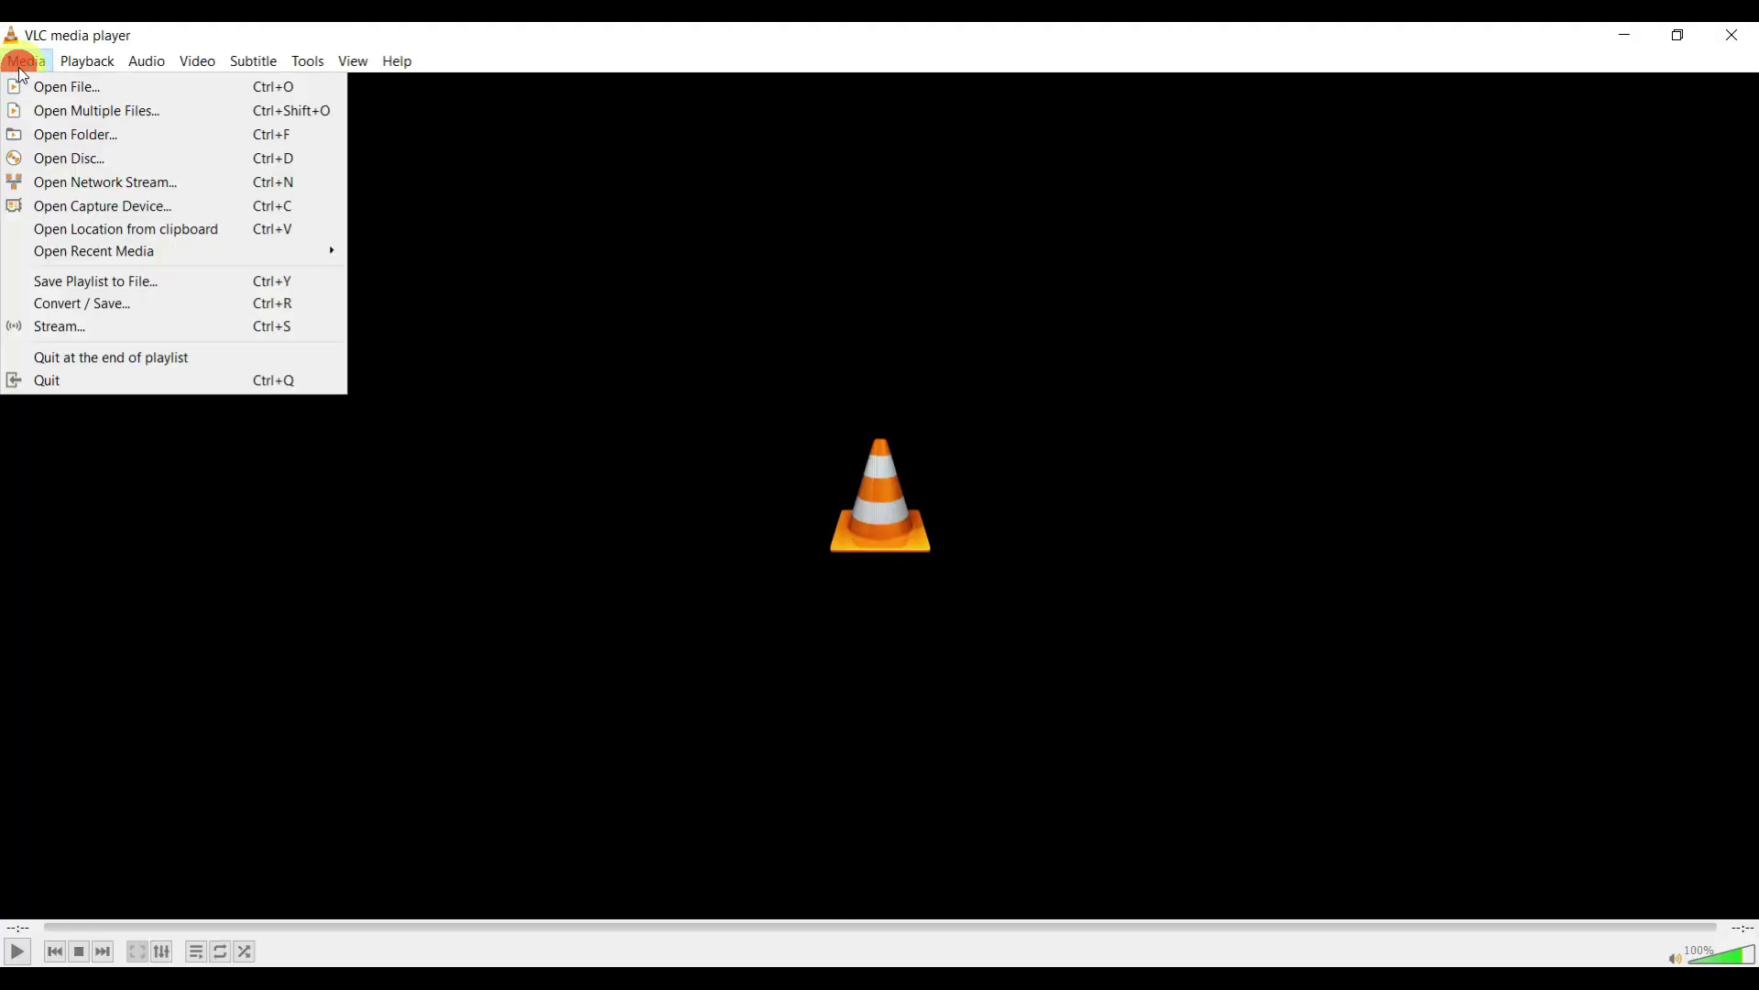
click(94, 304)
click(1059, 458)
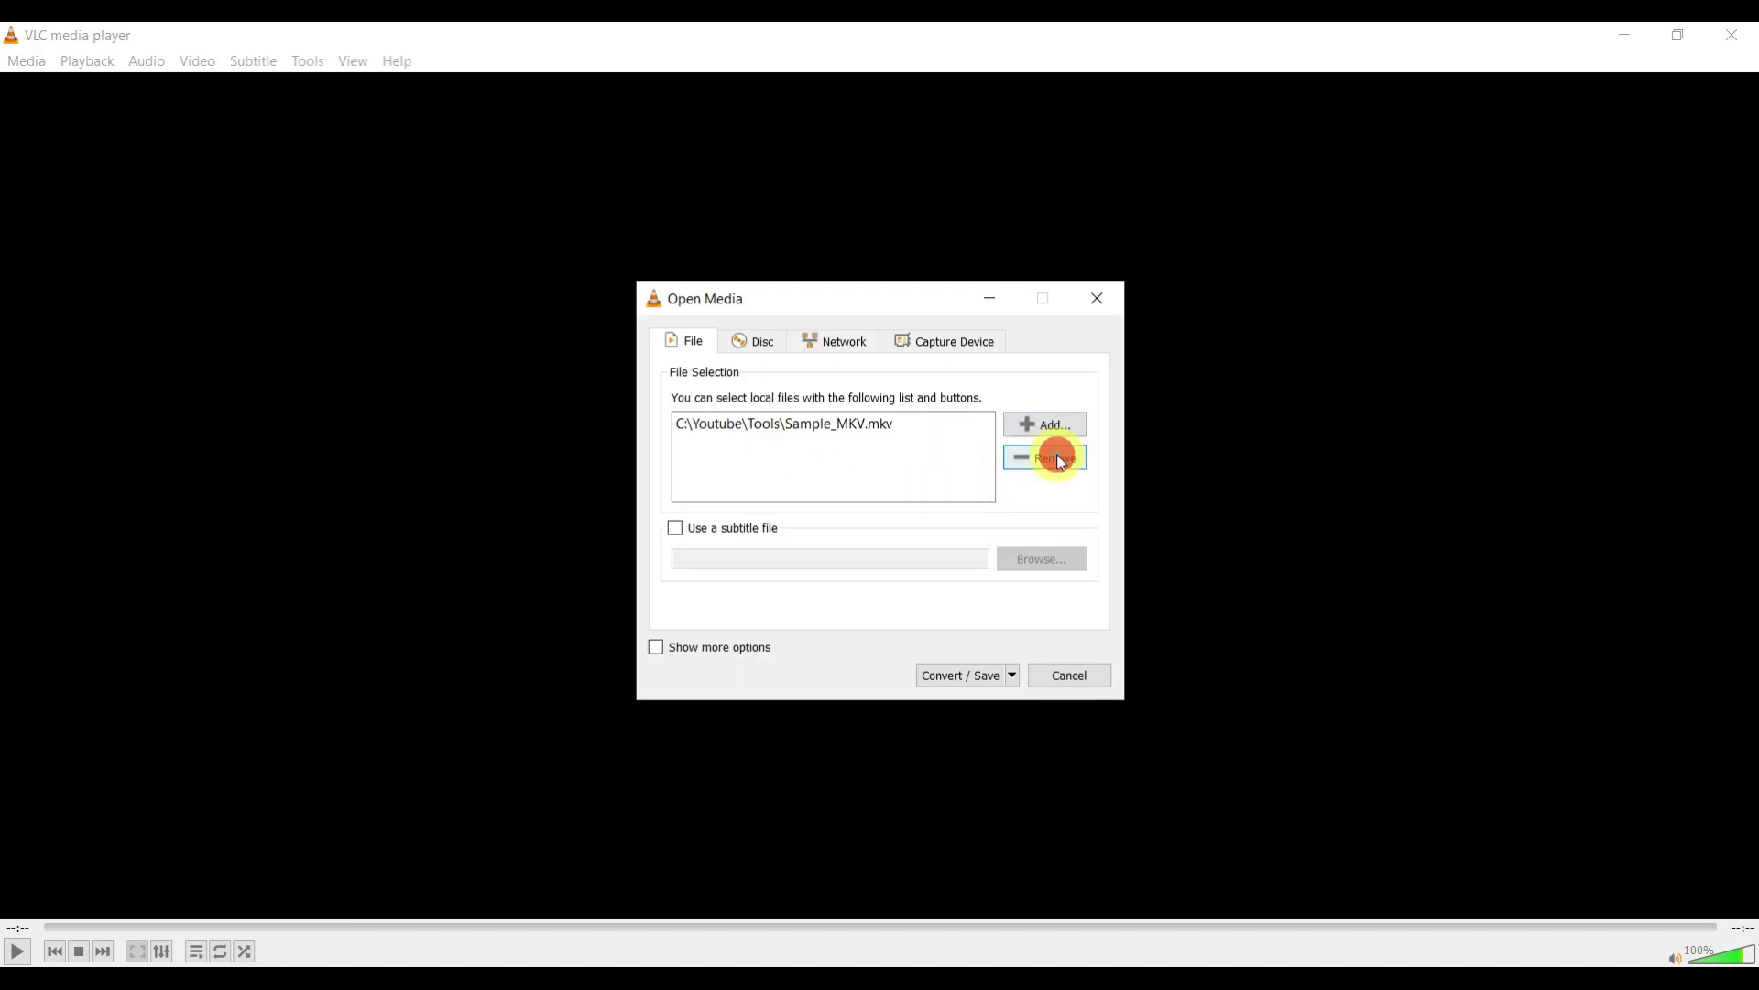
Step: Check Sample_AVI.avi's file details and add it as the source file
click(1044, 423)
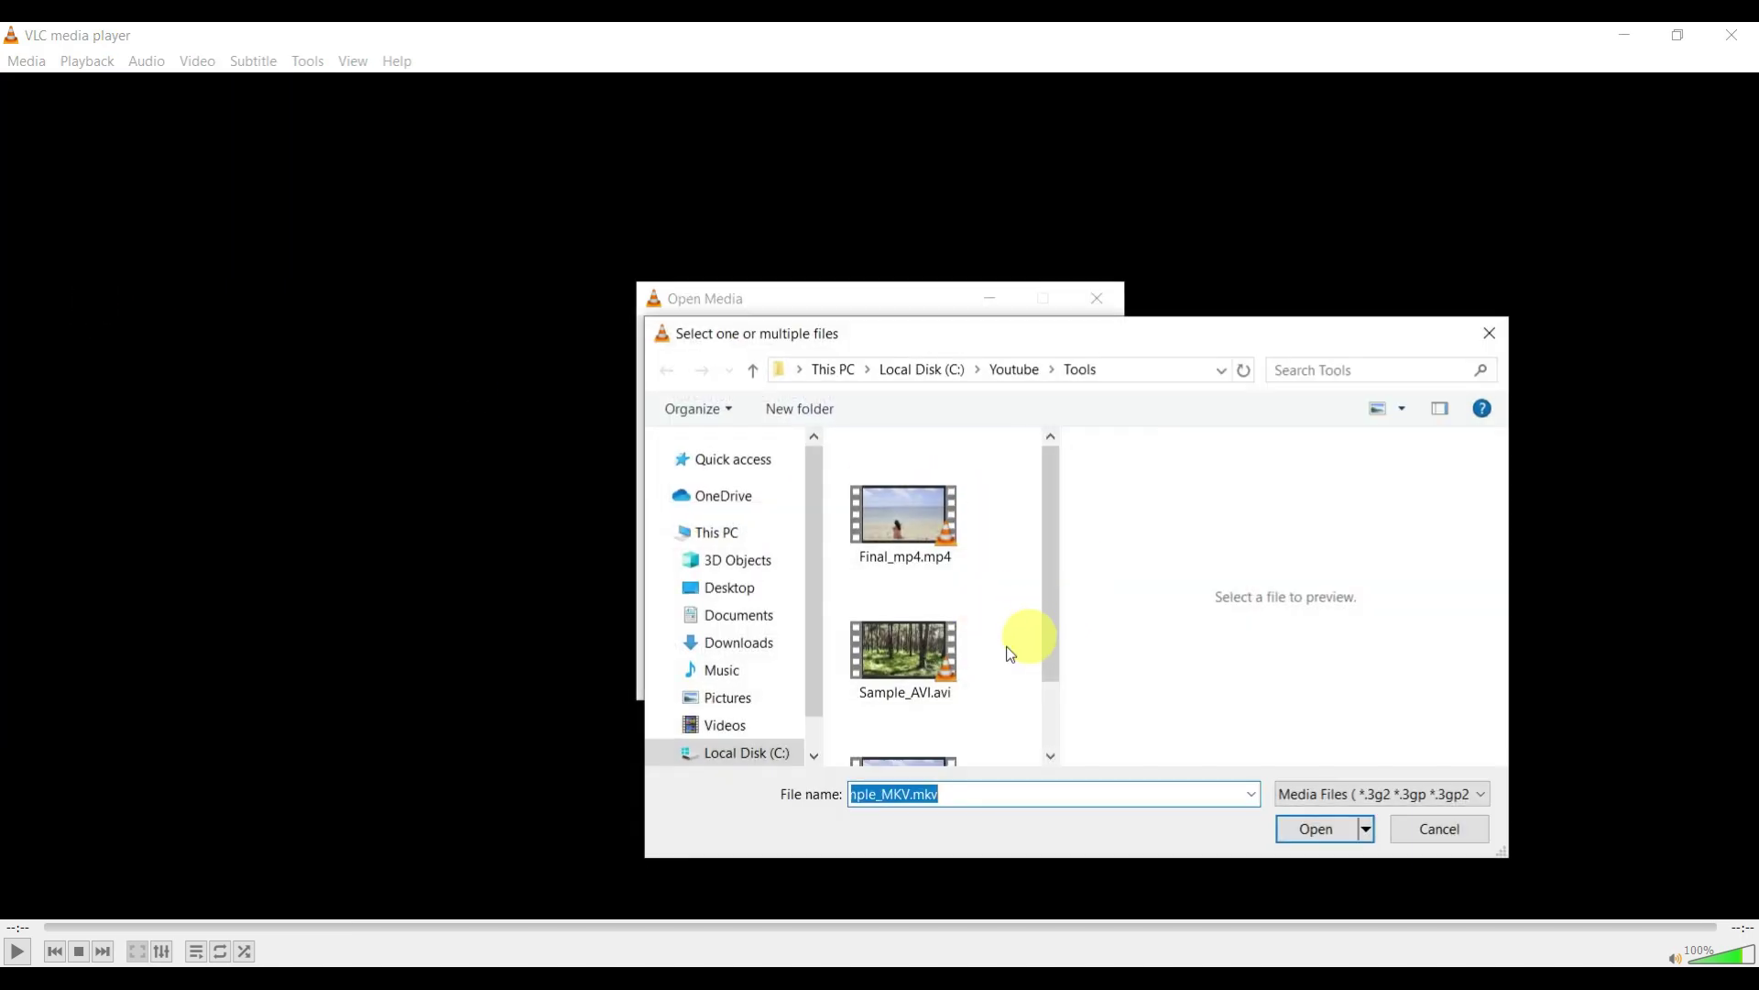
click(899, 662)
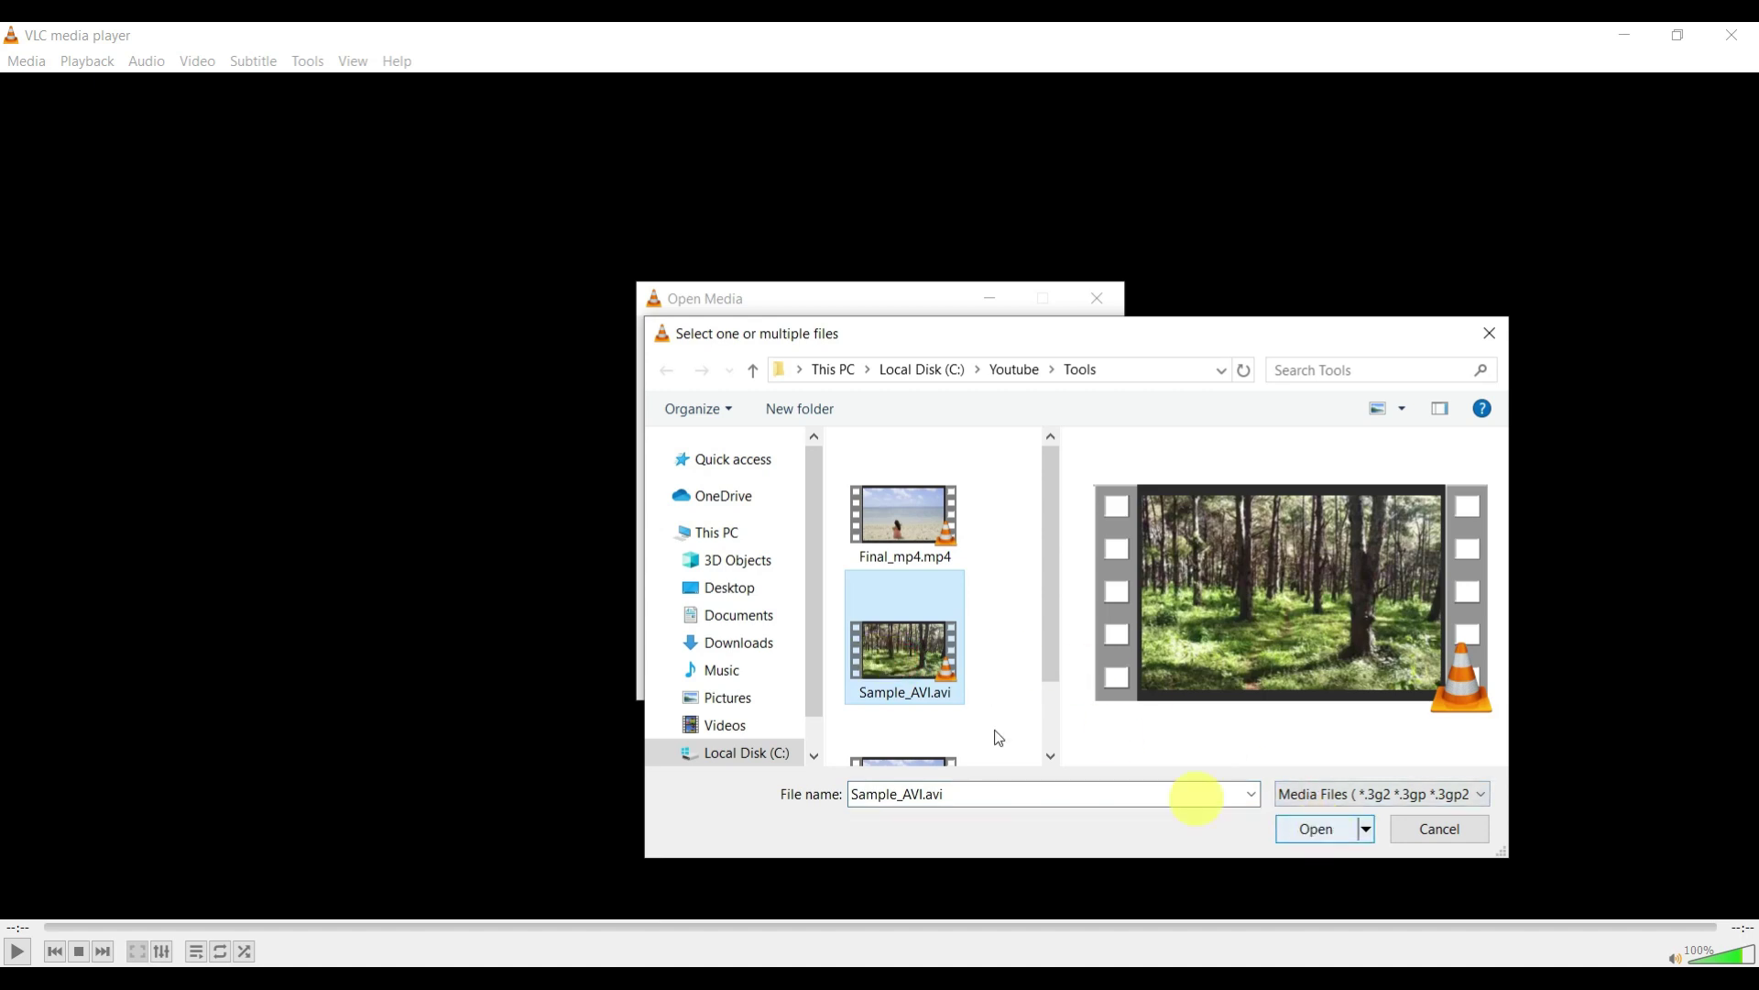
right_click(918, 671)
click(982, 654)
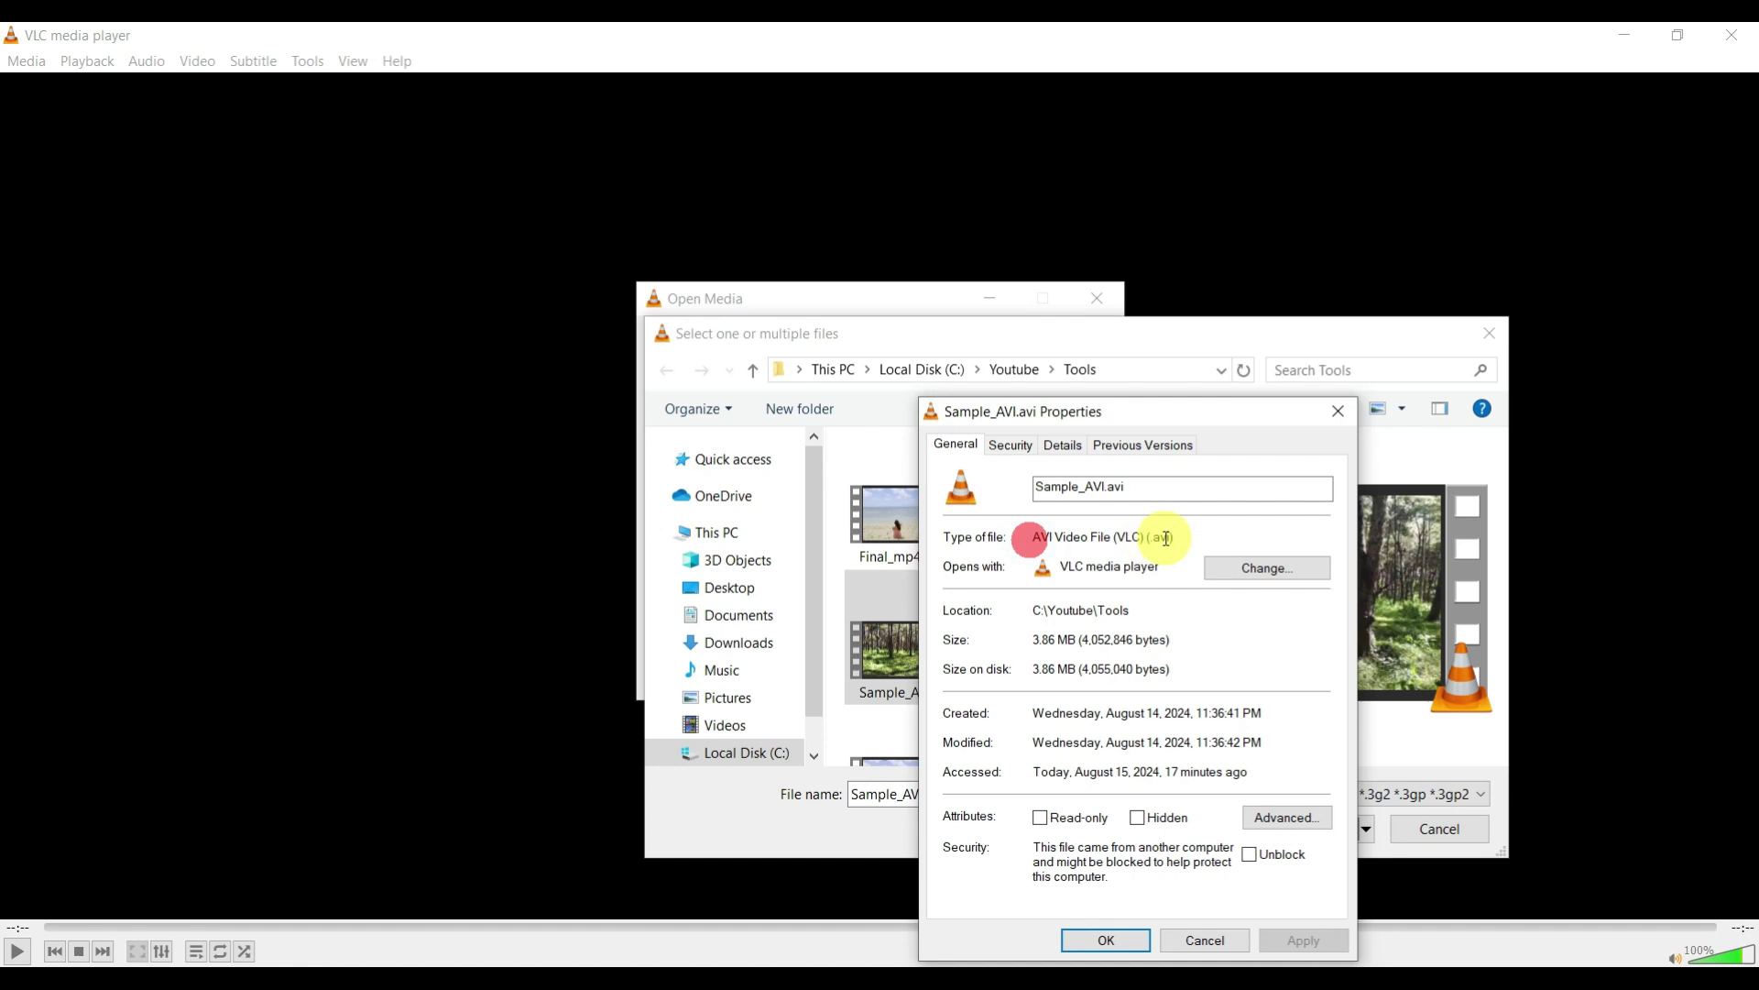
click(1104, 940)
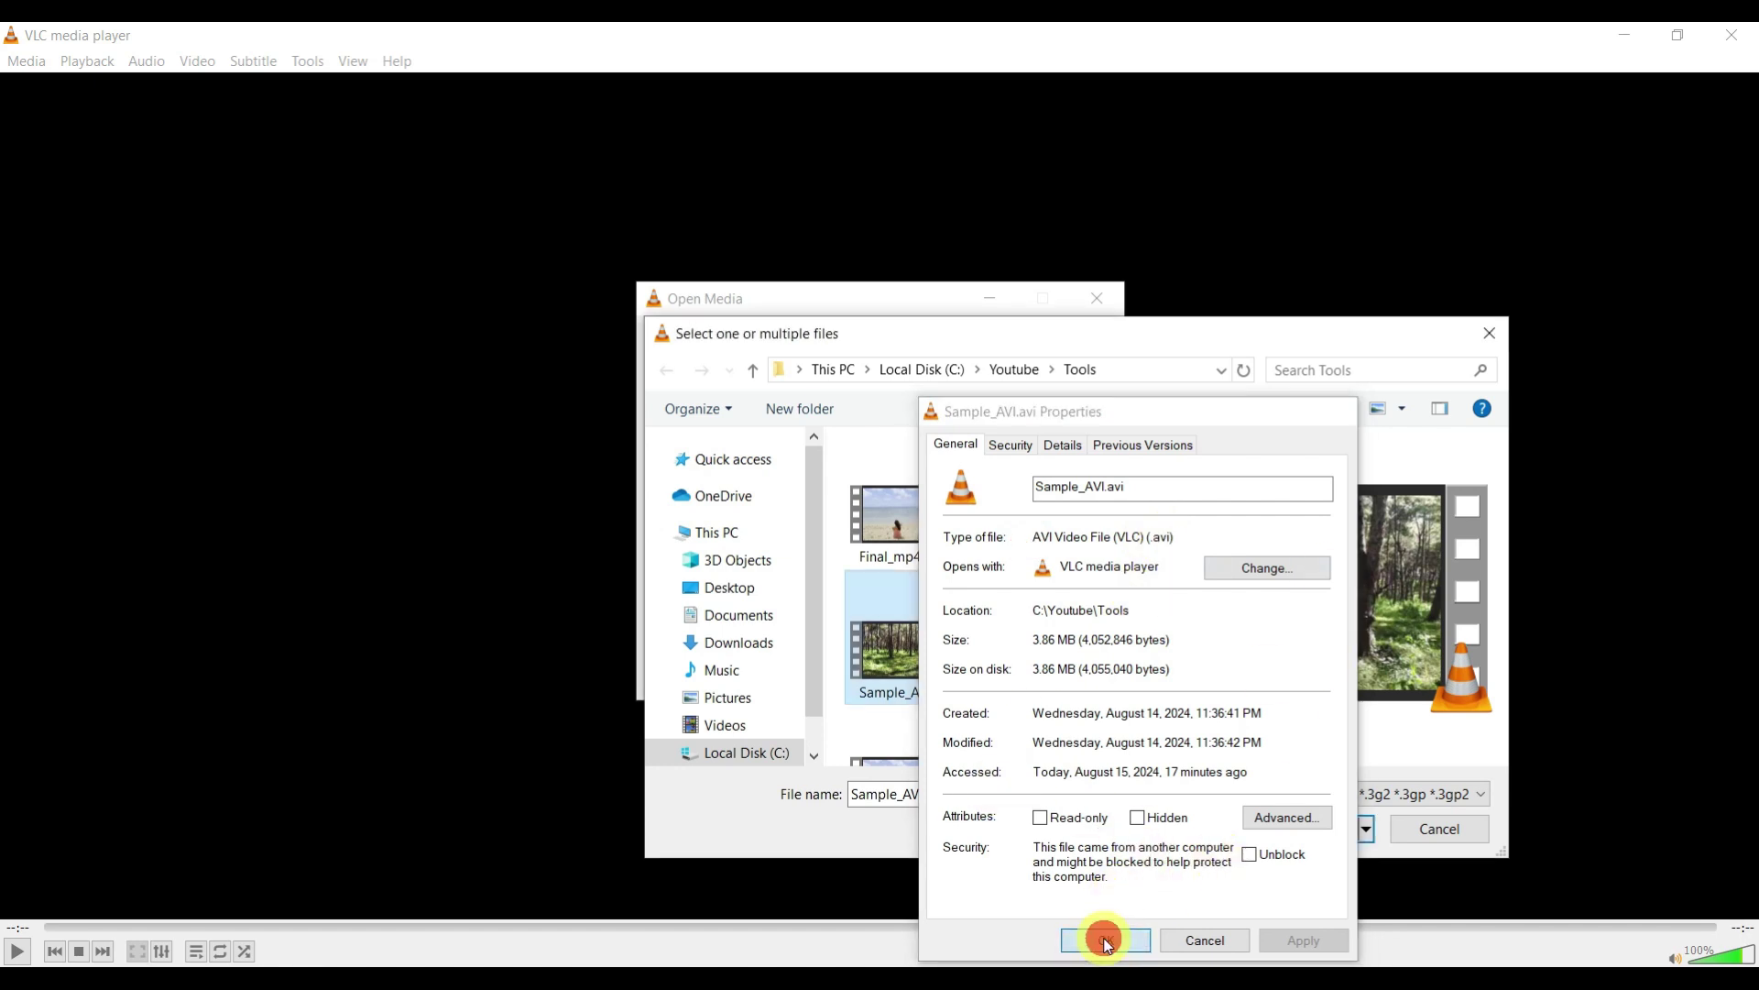
click(1315, 829)
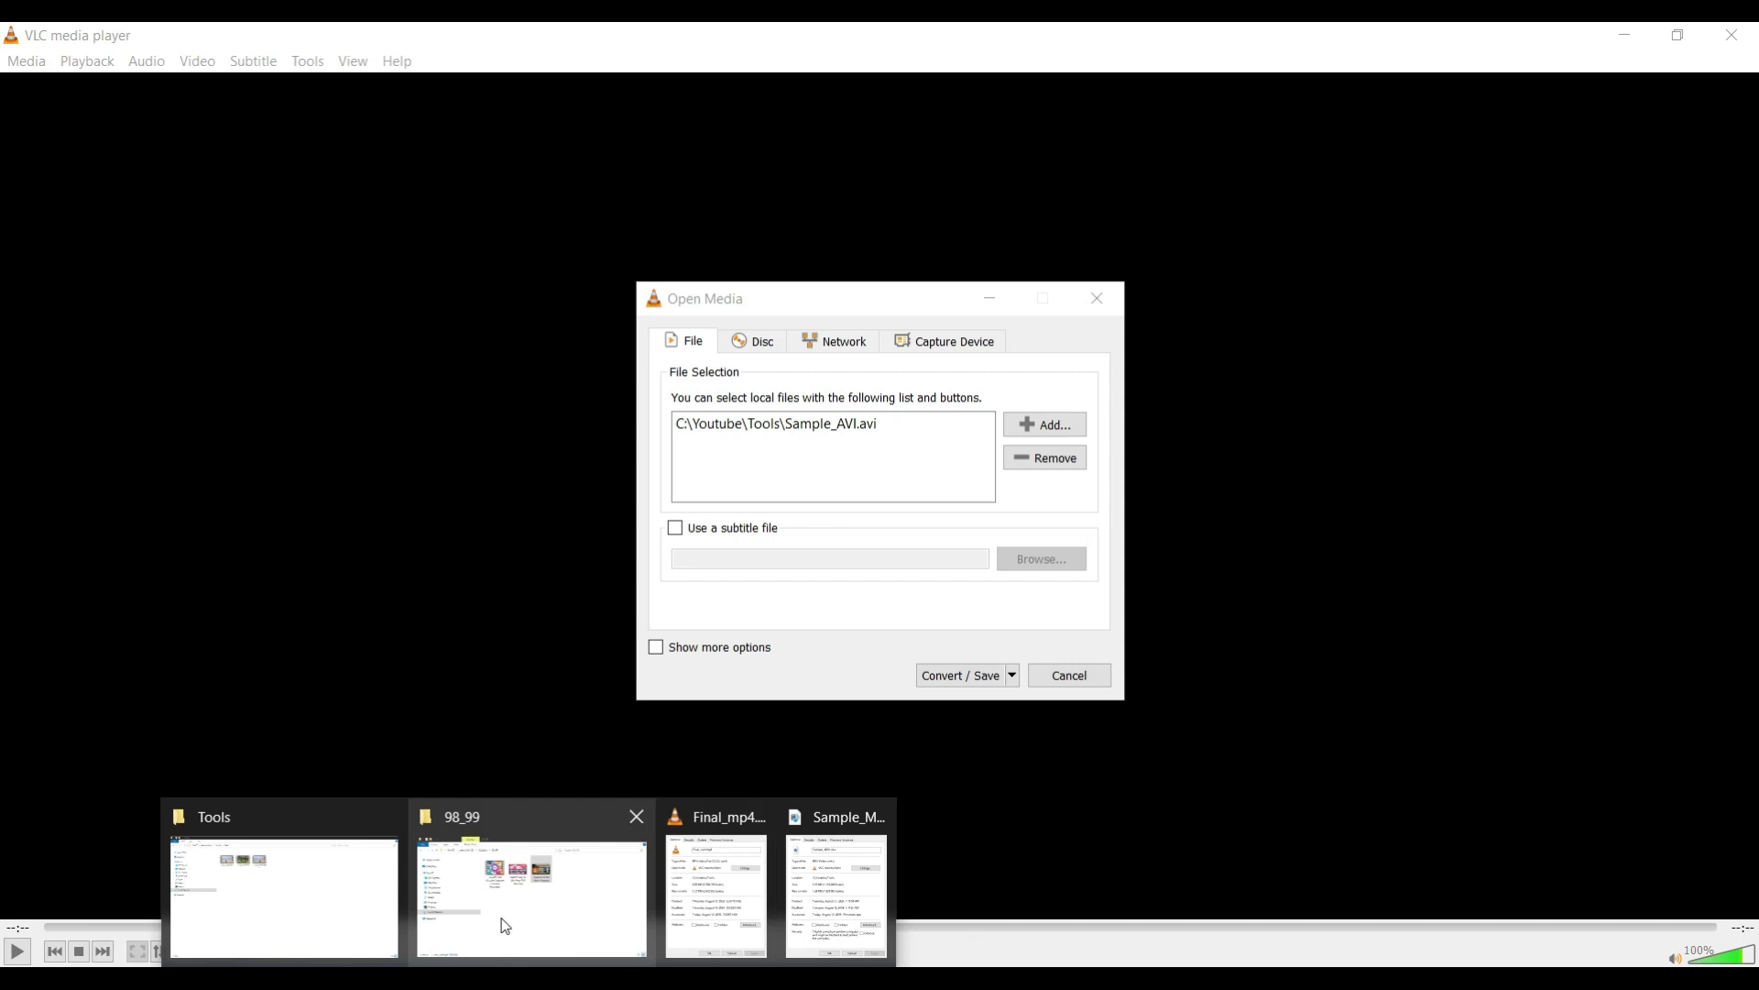
Step: Preview Sample_AVI.avi's forest clip from the Tools folder, skipping ahead, then close it
click(312, 907)
double_click(561, 212)
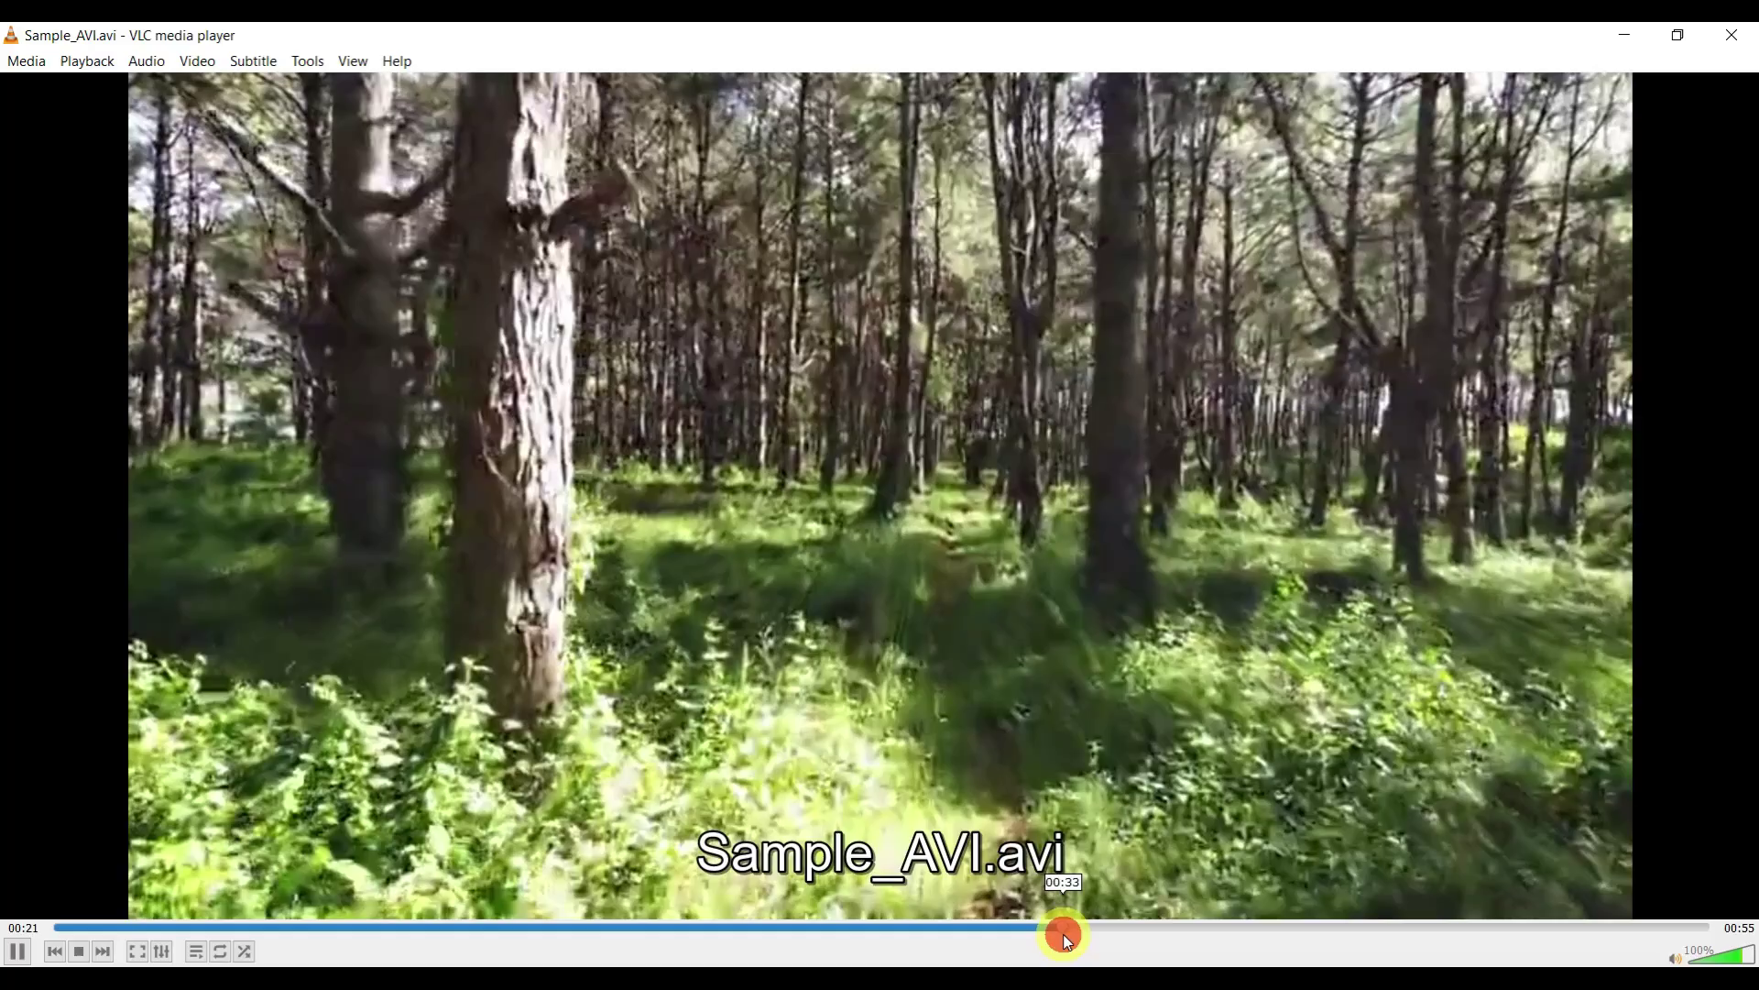
click(1305, 926)
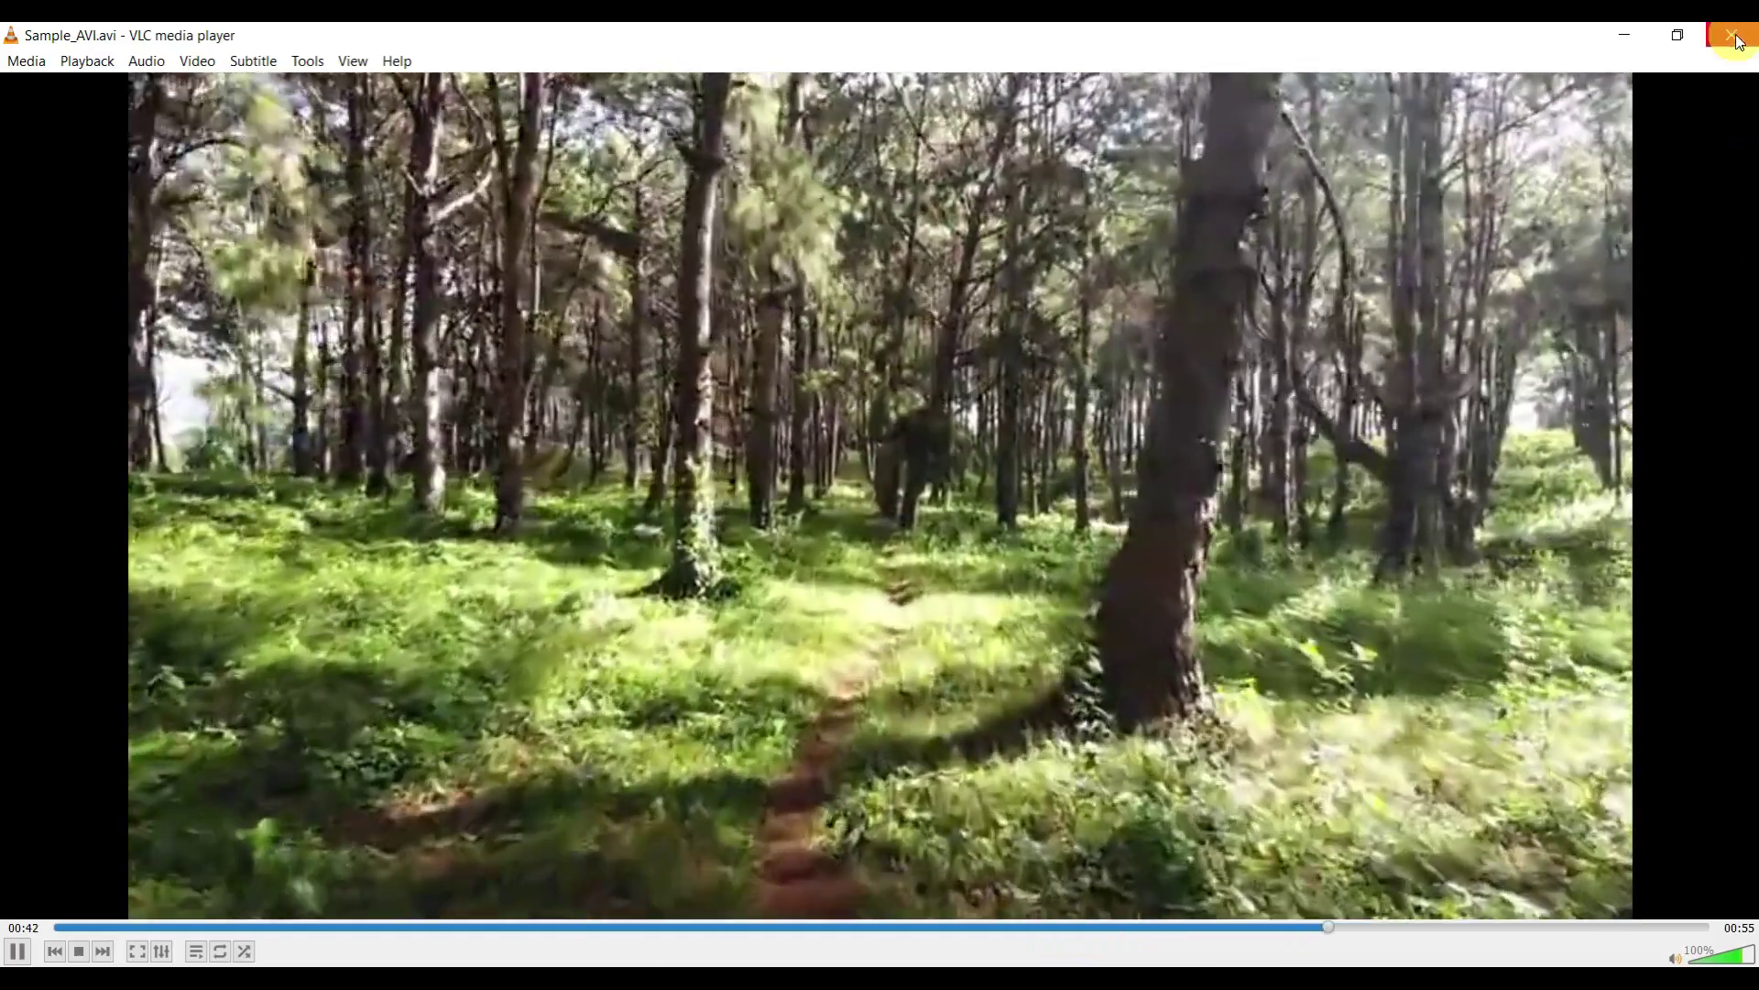
click(1731, 34)
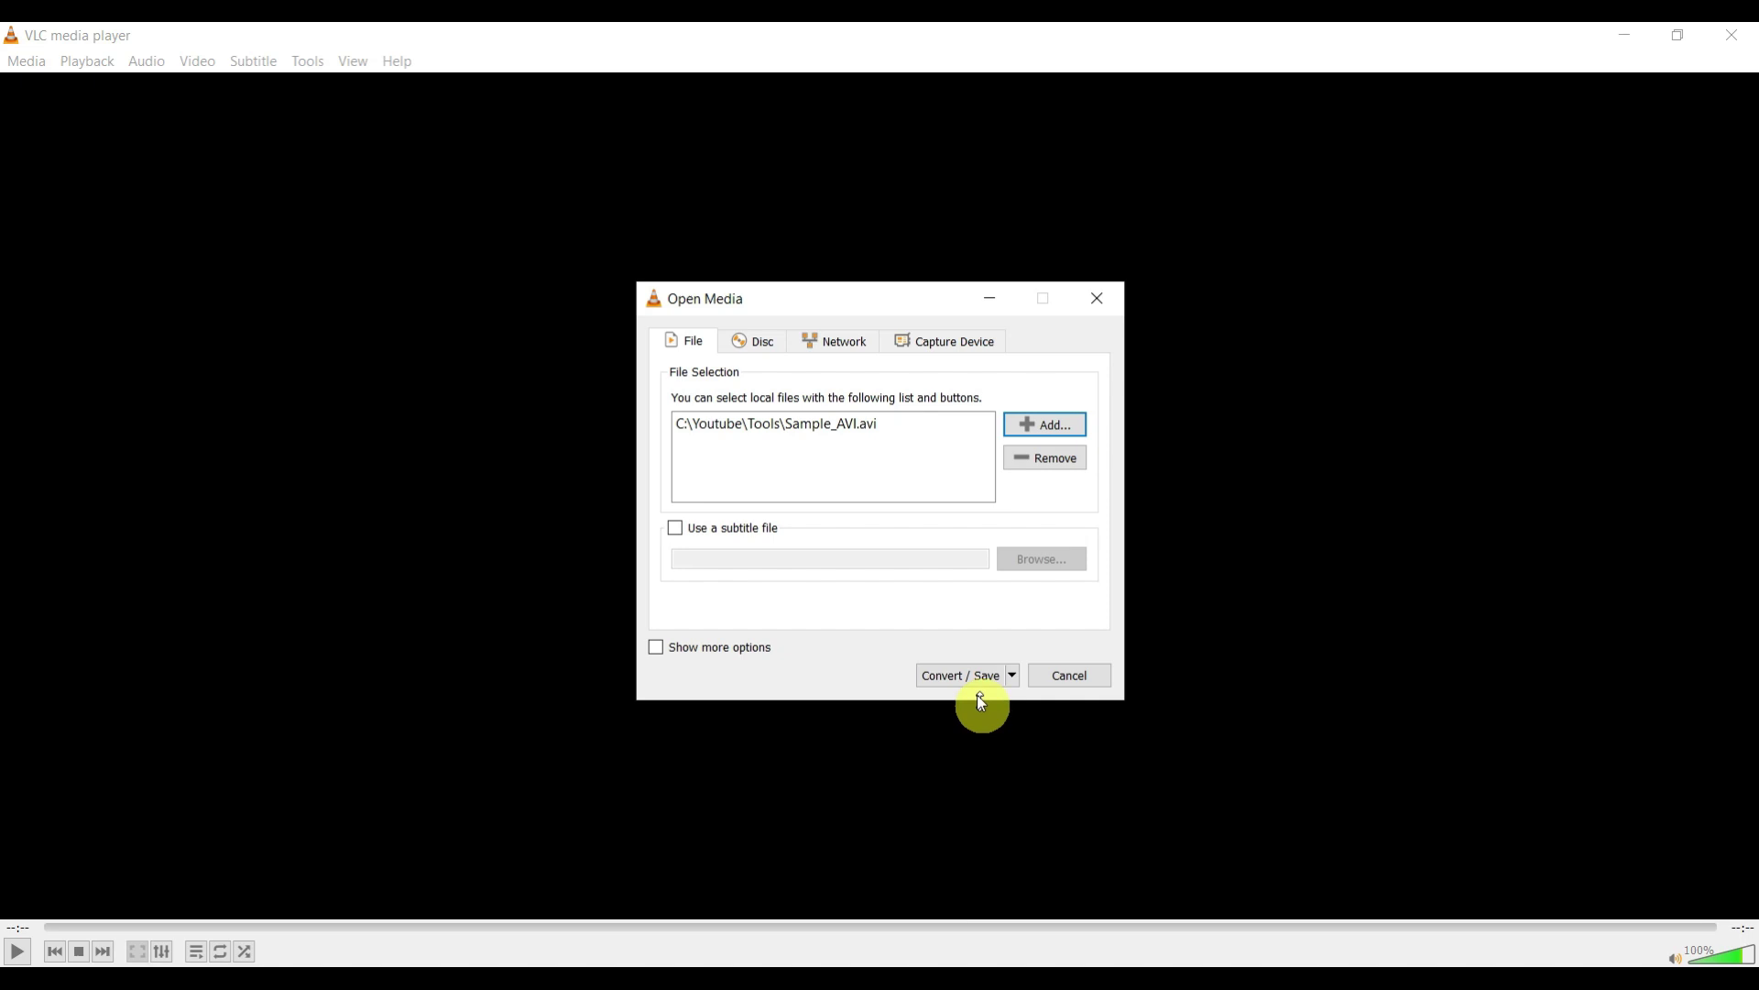
Step: Leave the profile unchanged and save the output as Final_MOV.MOV using Save as type All
click(971, 675)
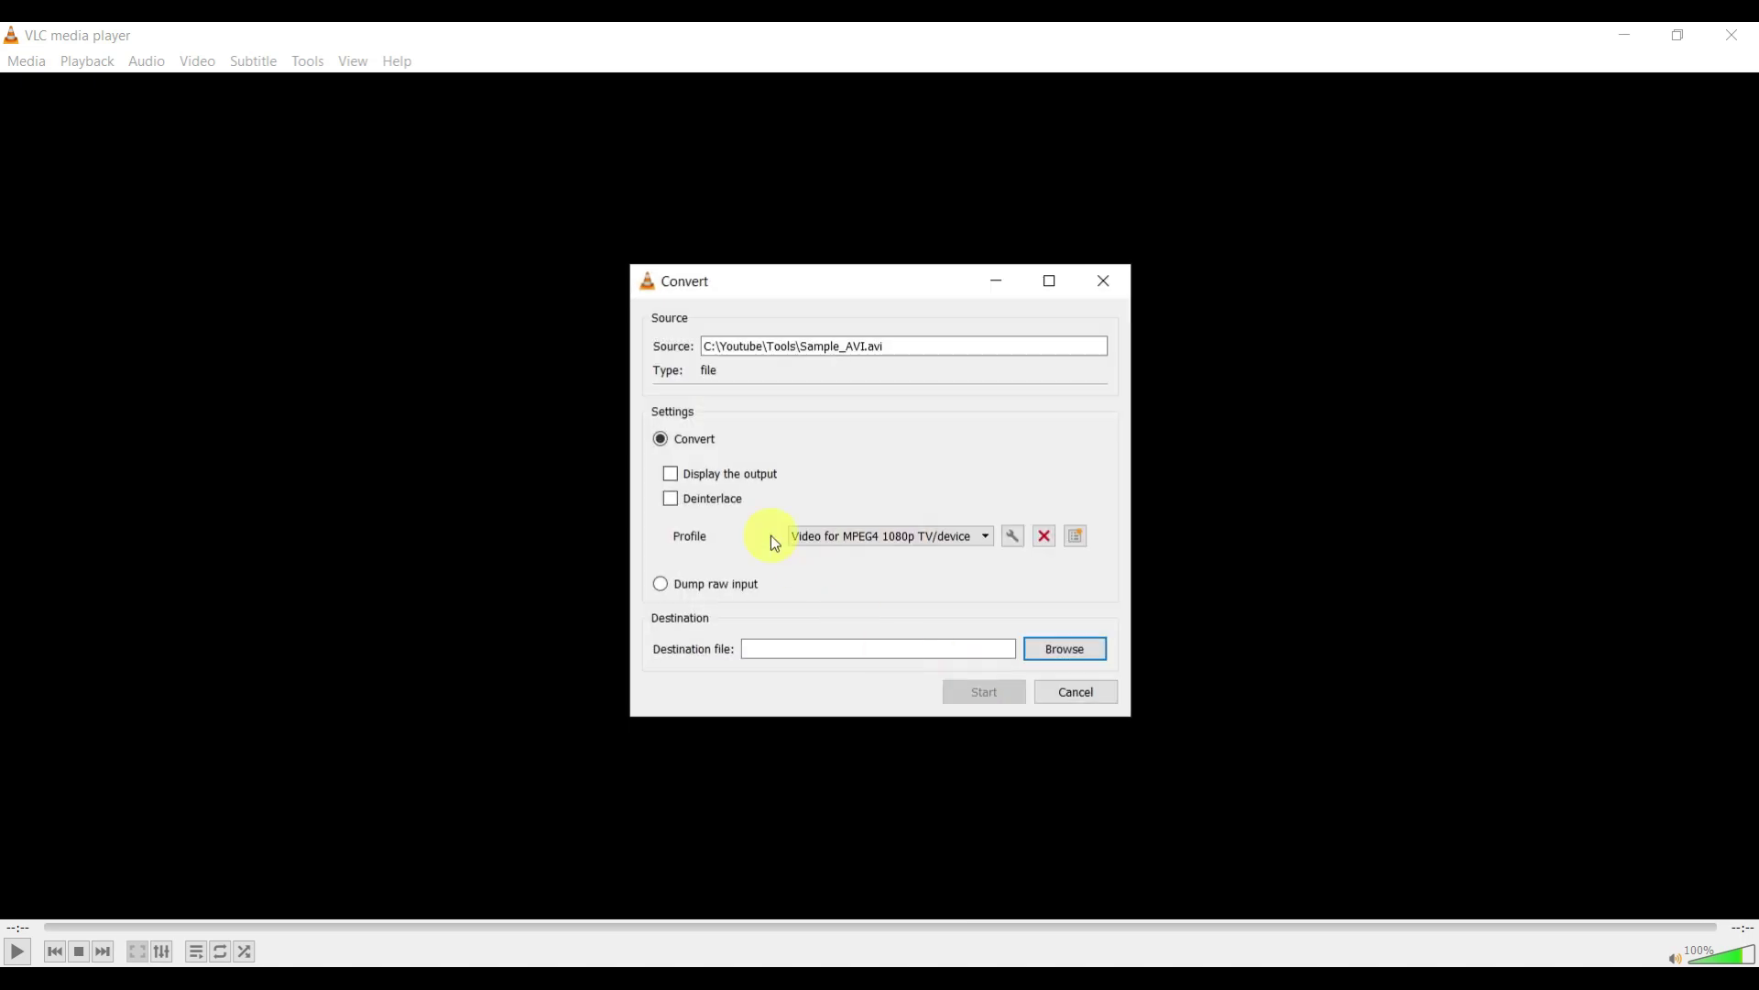
click(1012, 536)
key(Escape)
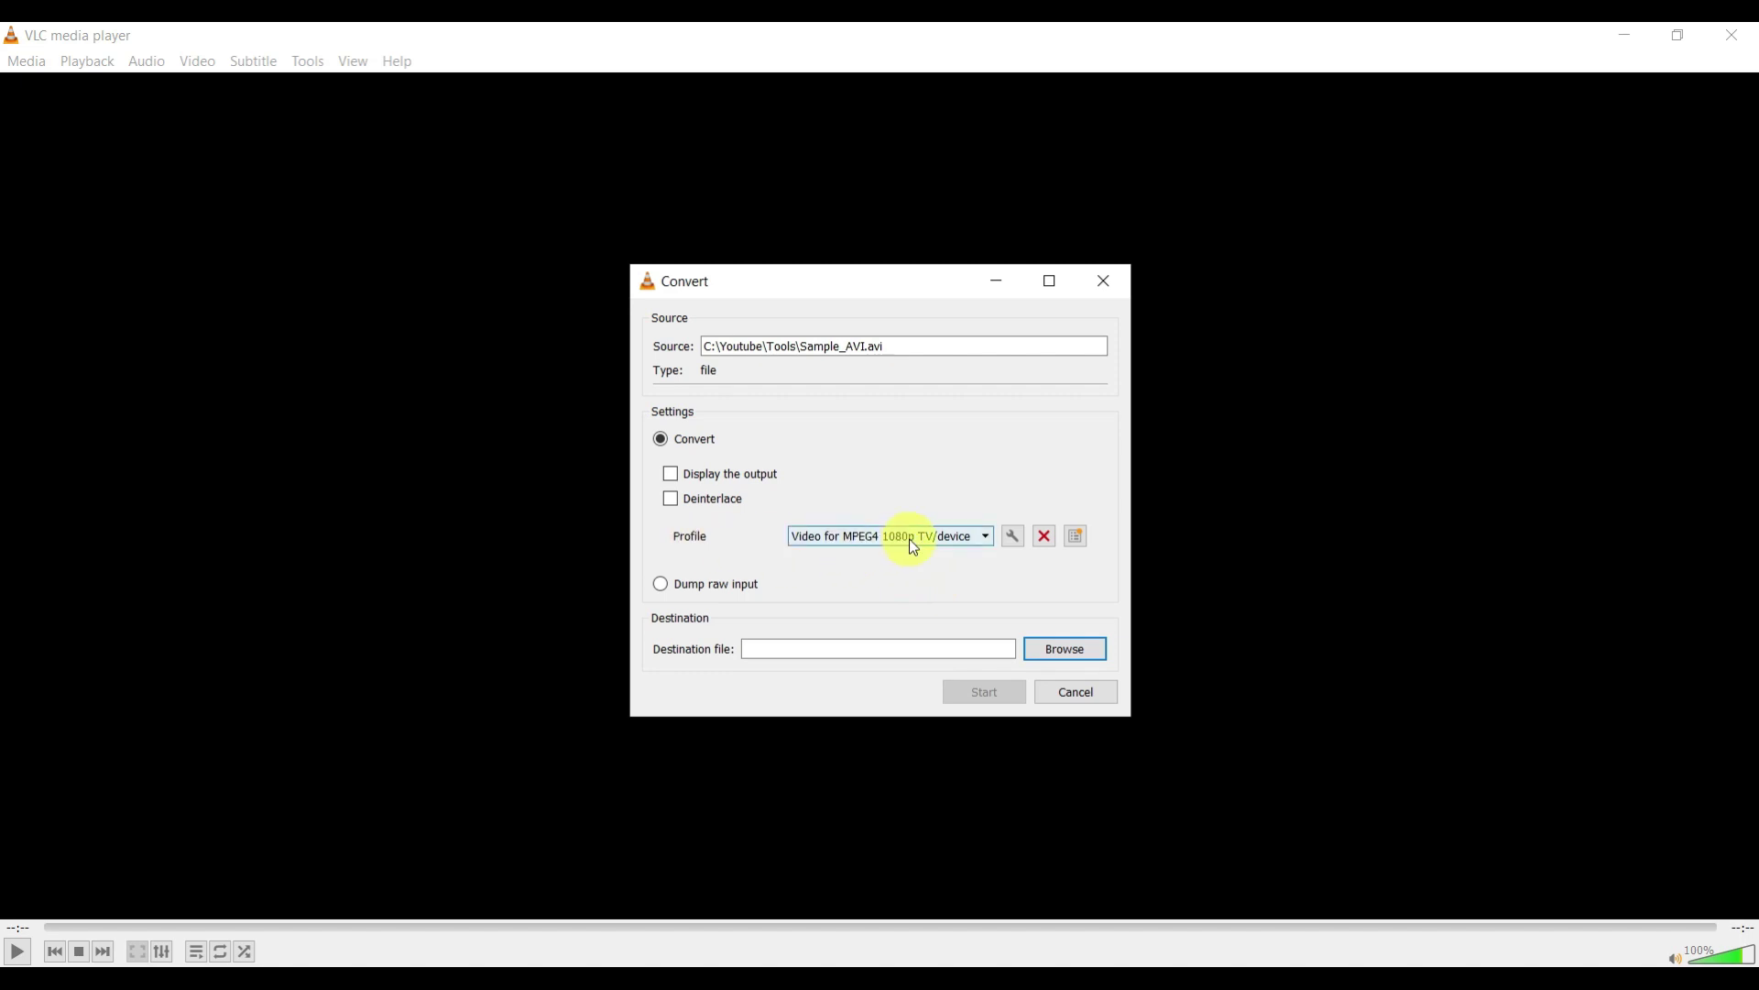
click(1077, 644)
click(903, 757)
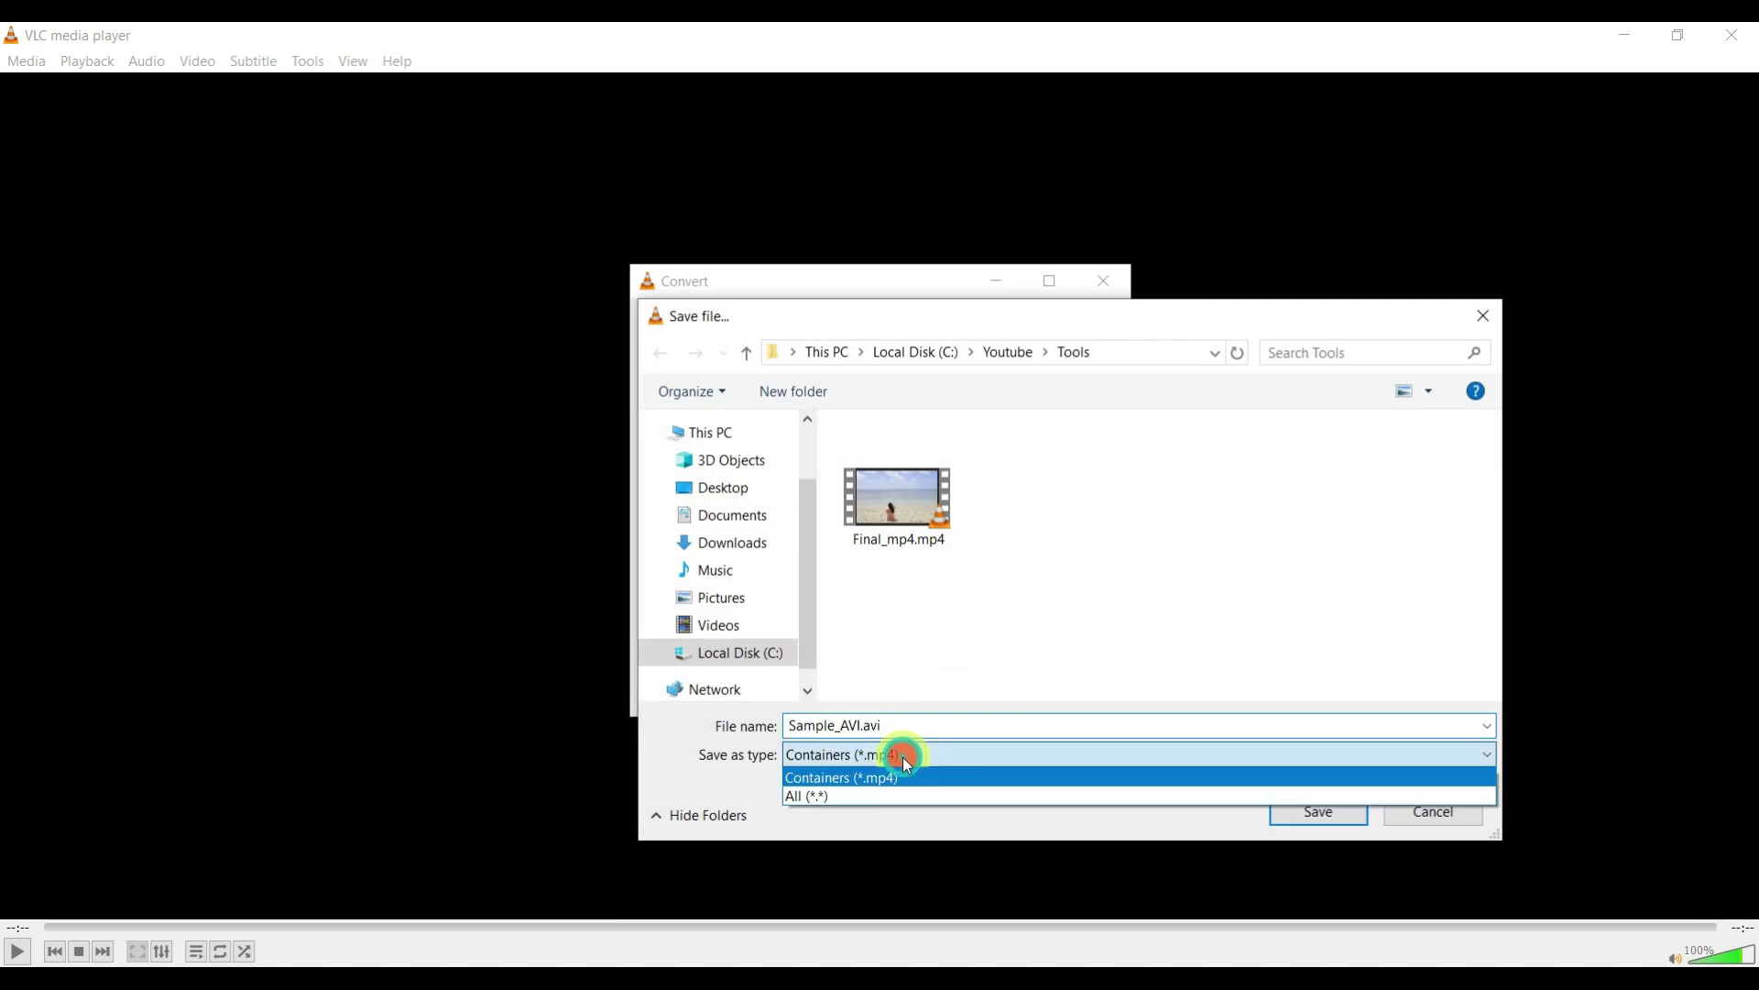
click(879, 796)
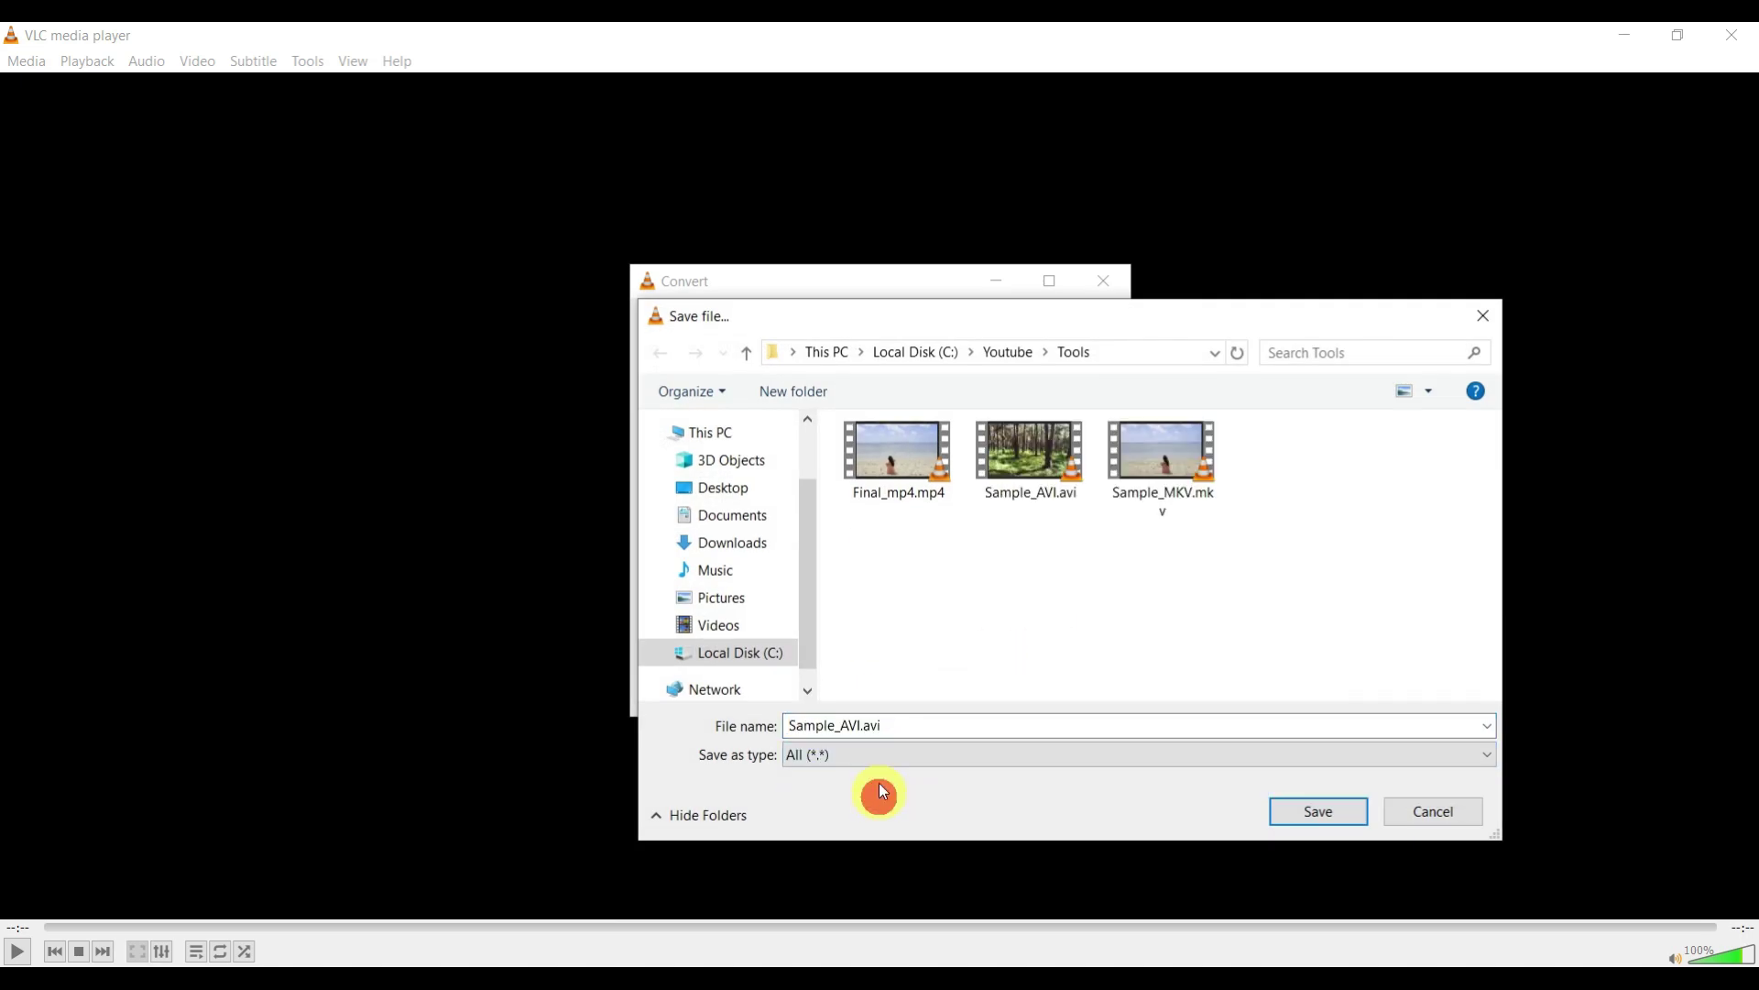
double_click(914, 724)
text(Final)
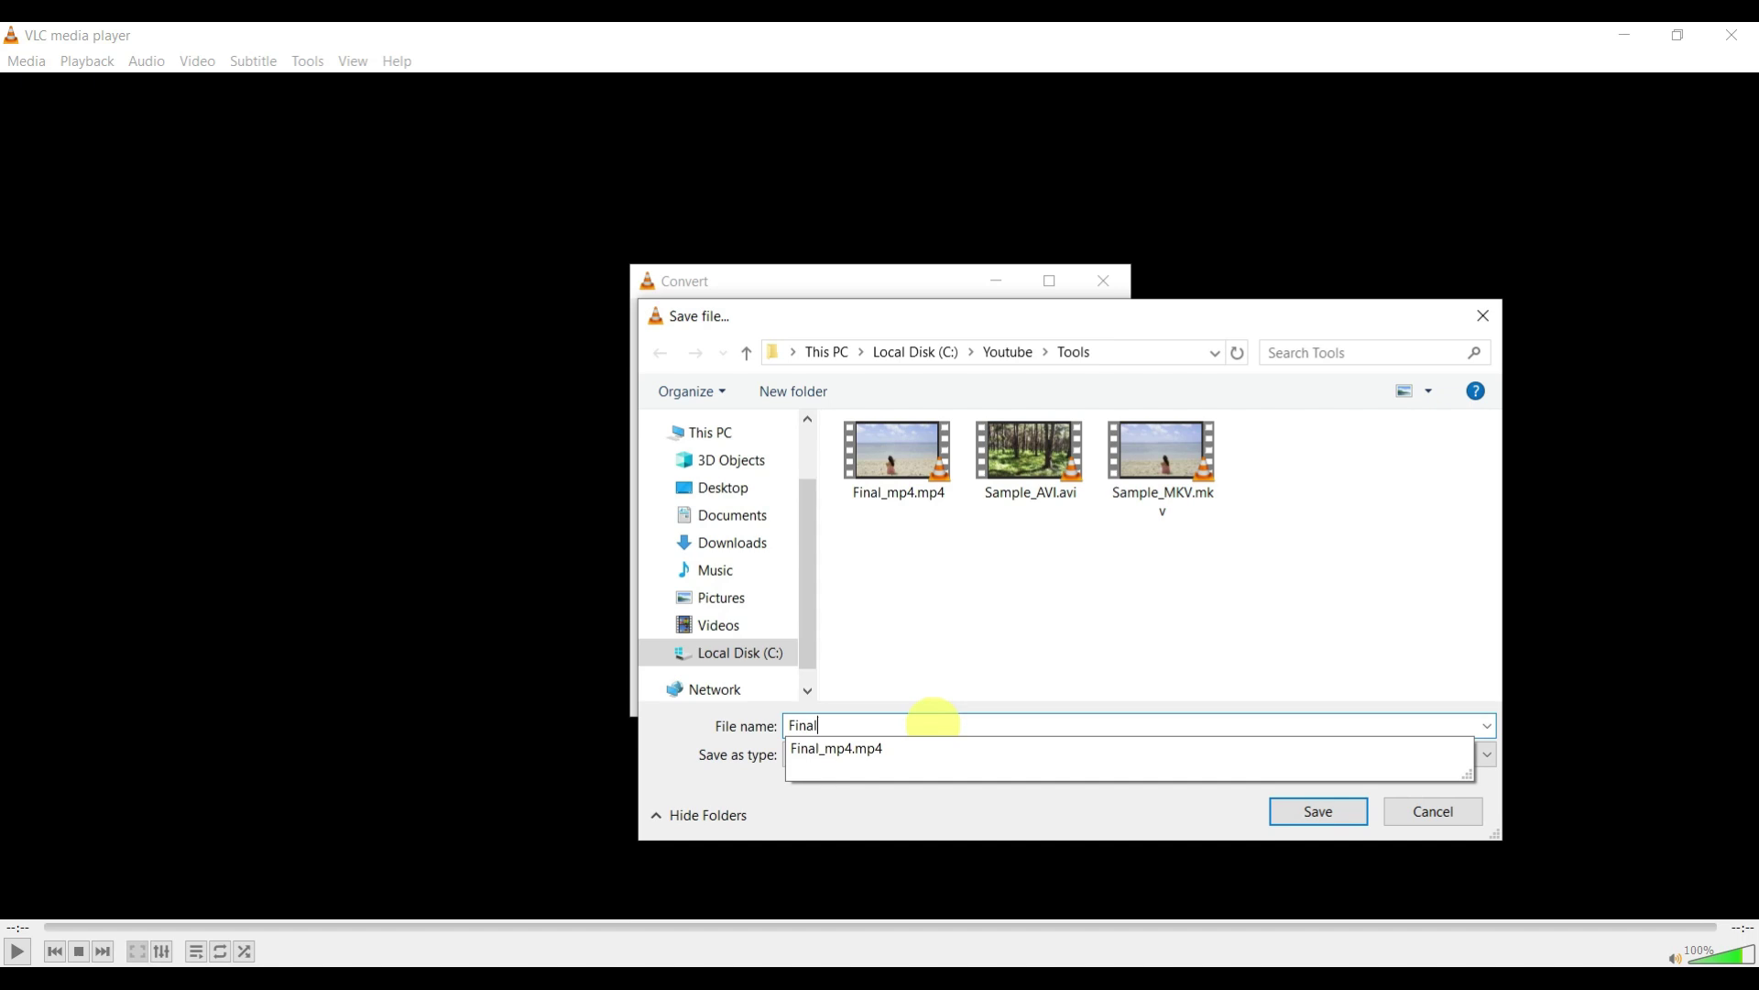
text(_MOV)
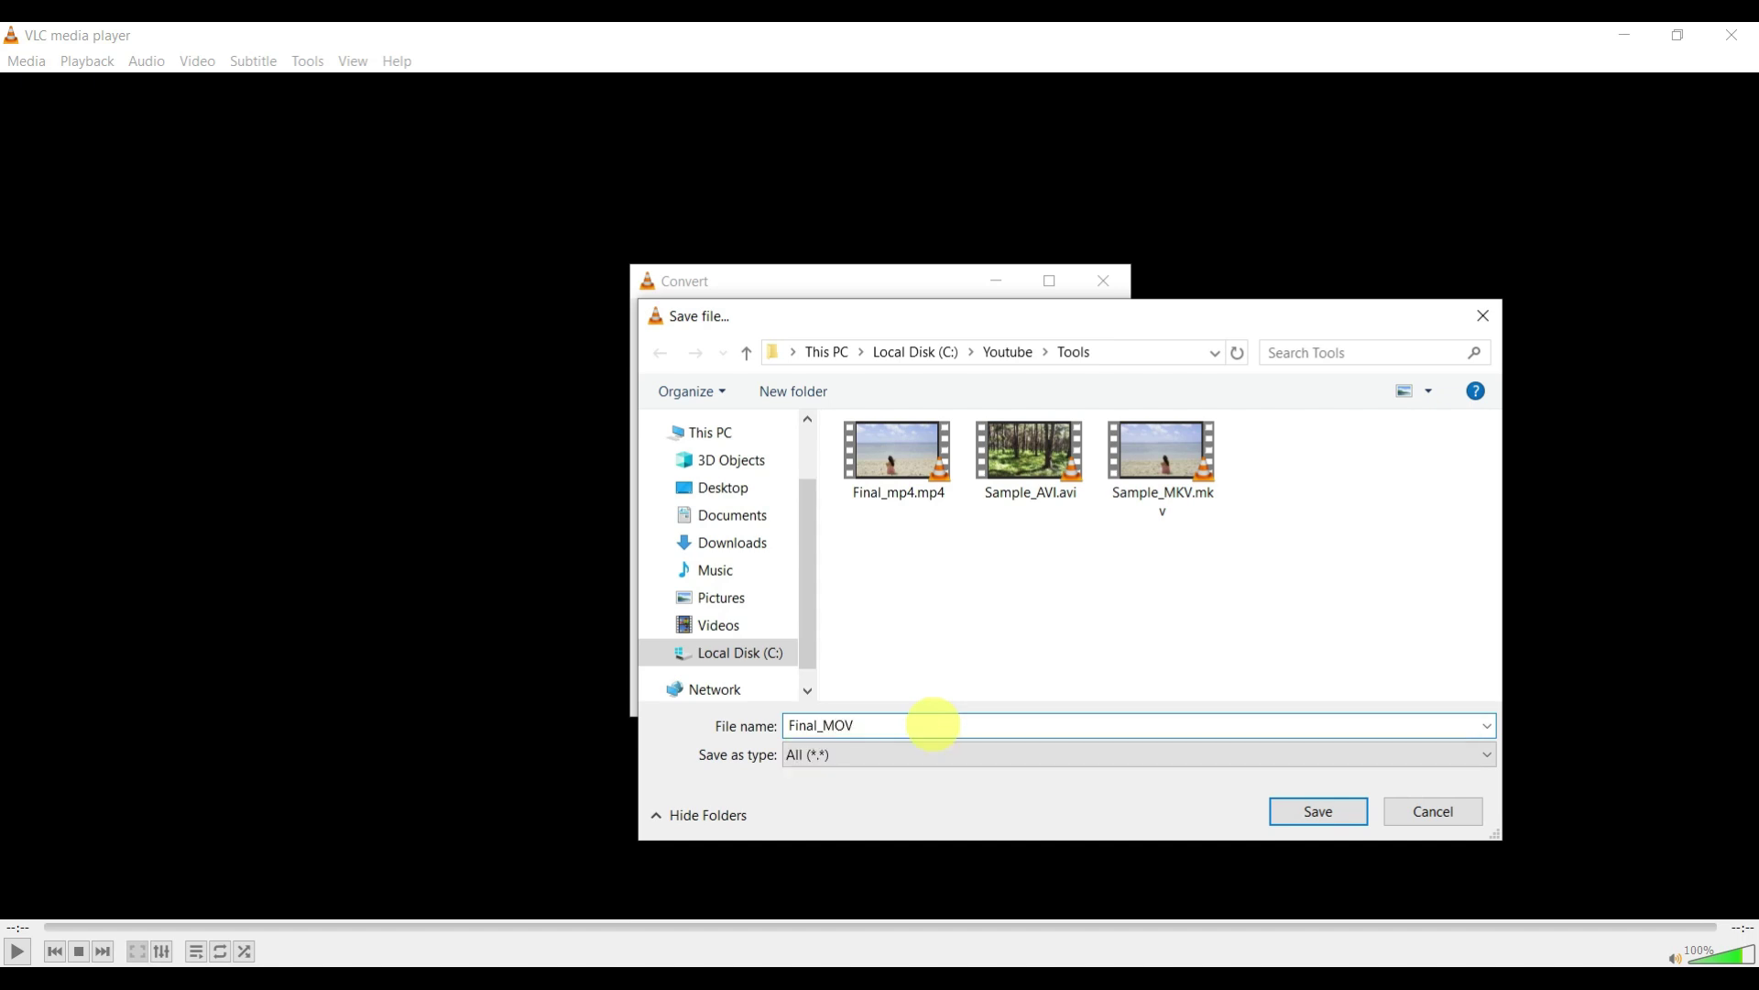
click(1321, 815)
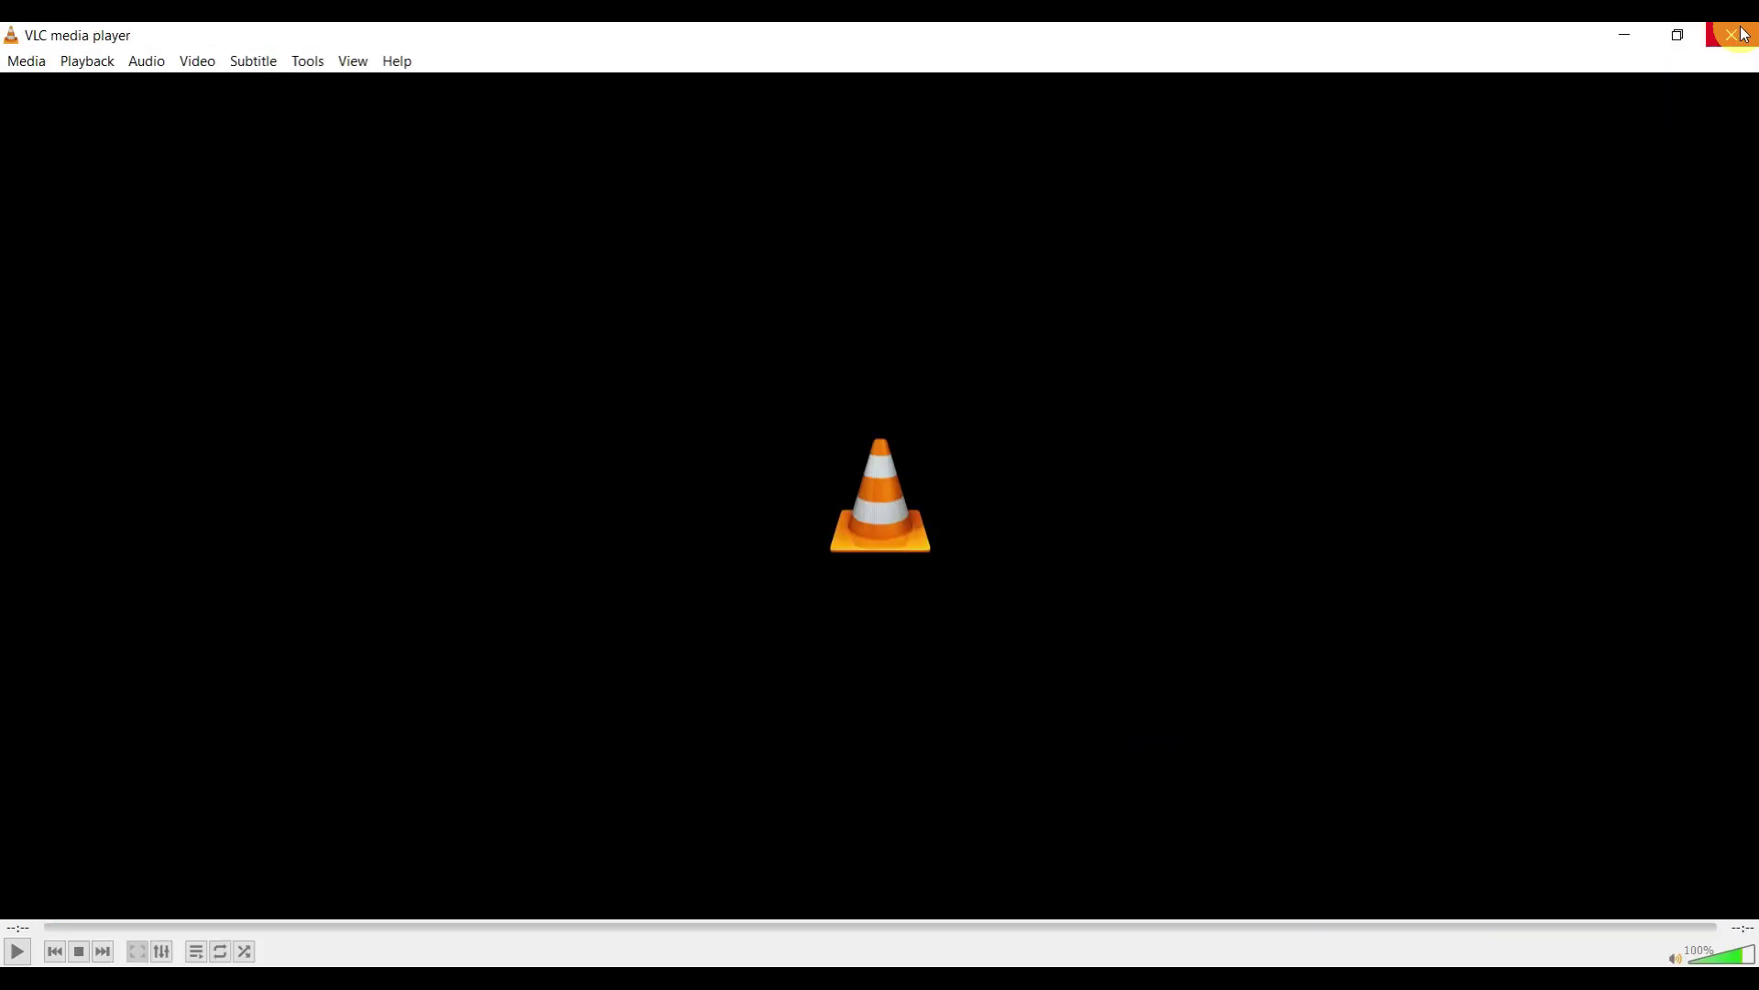
Step: Close VLC and refresh the Tools folder so Final_MOV.MOV appears
click(1731, 35)
right_click(789, 374)
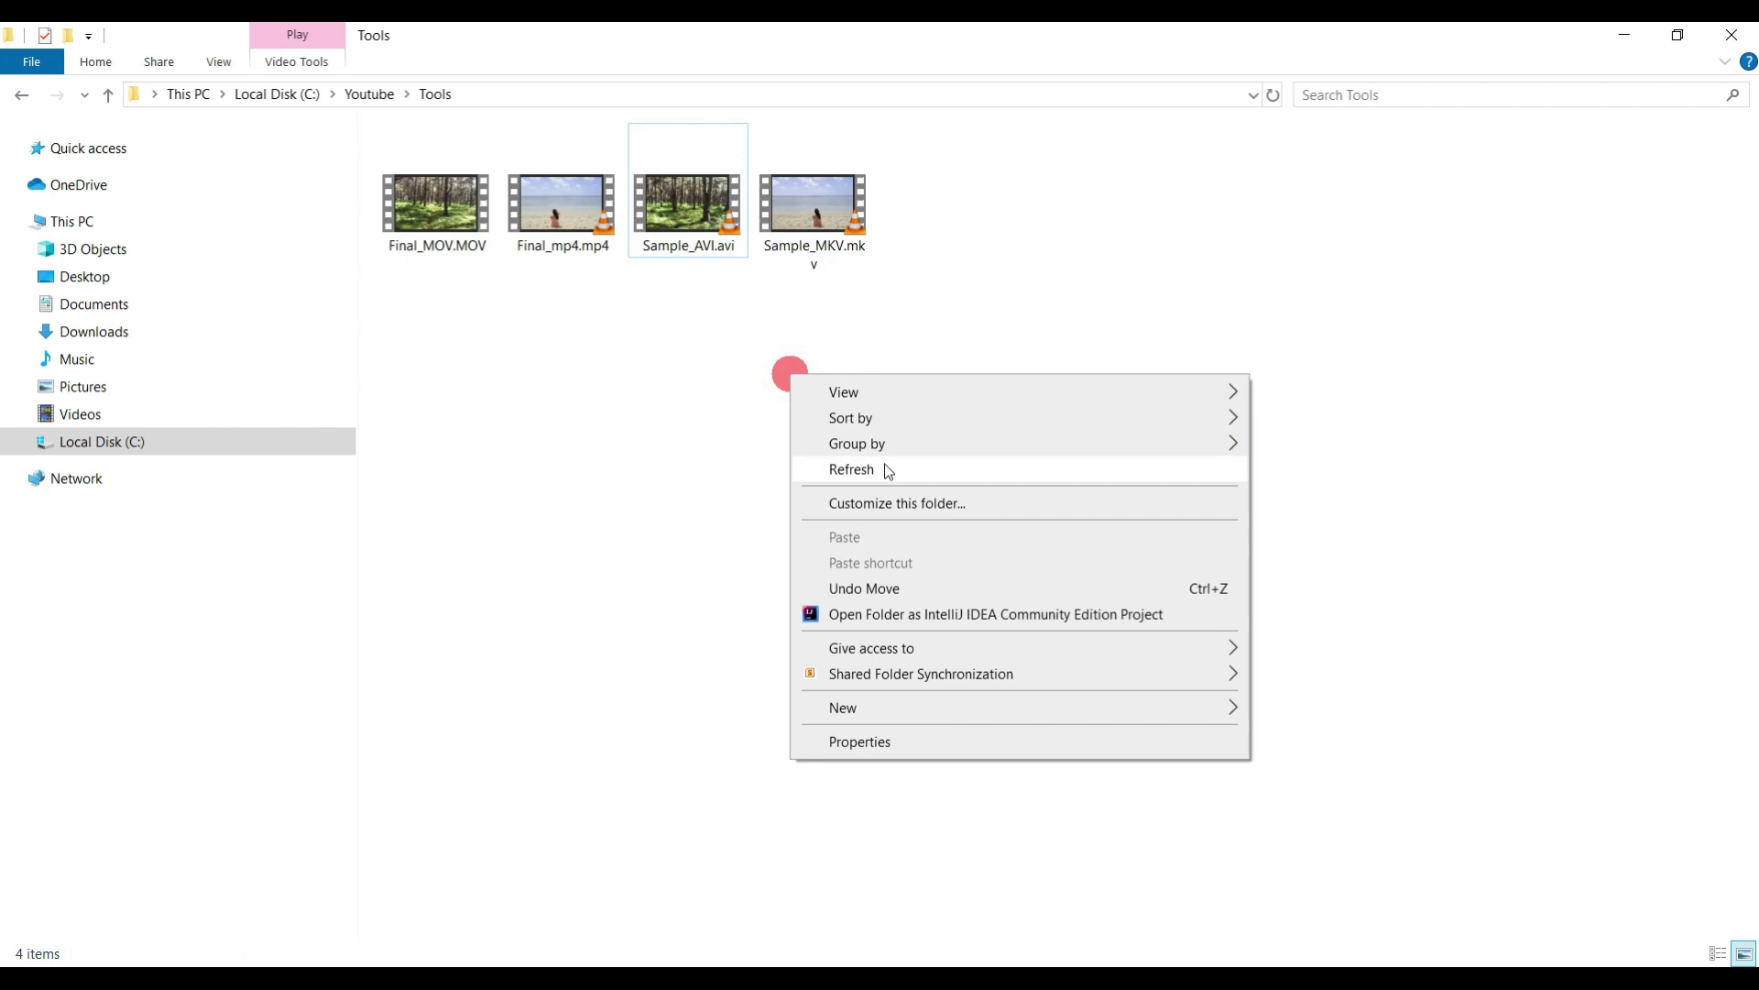
click(887, 468)
click(413, 330)
click(453, 208)
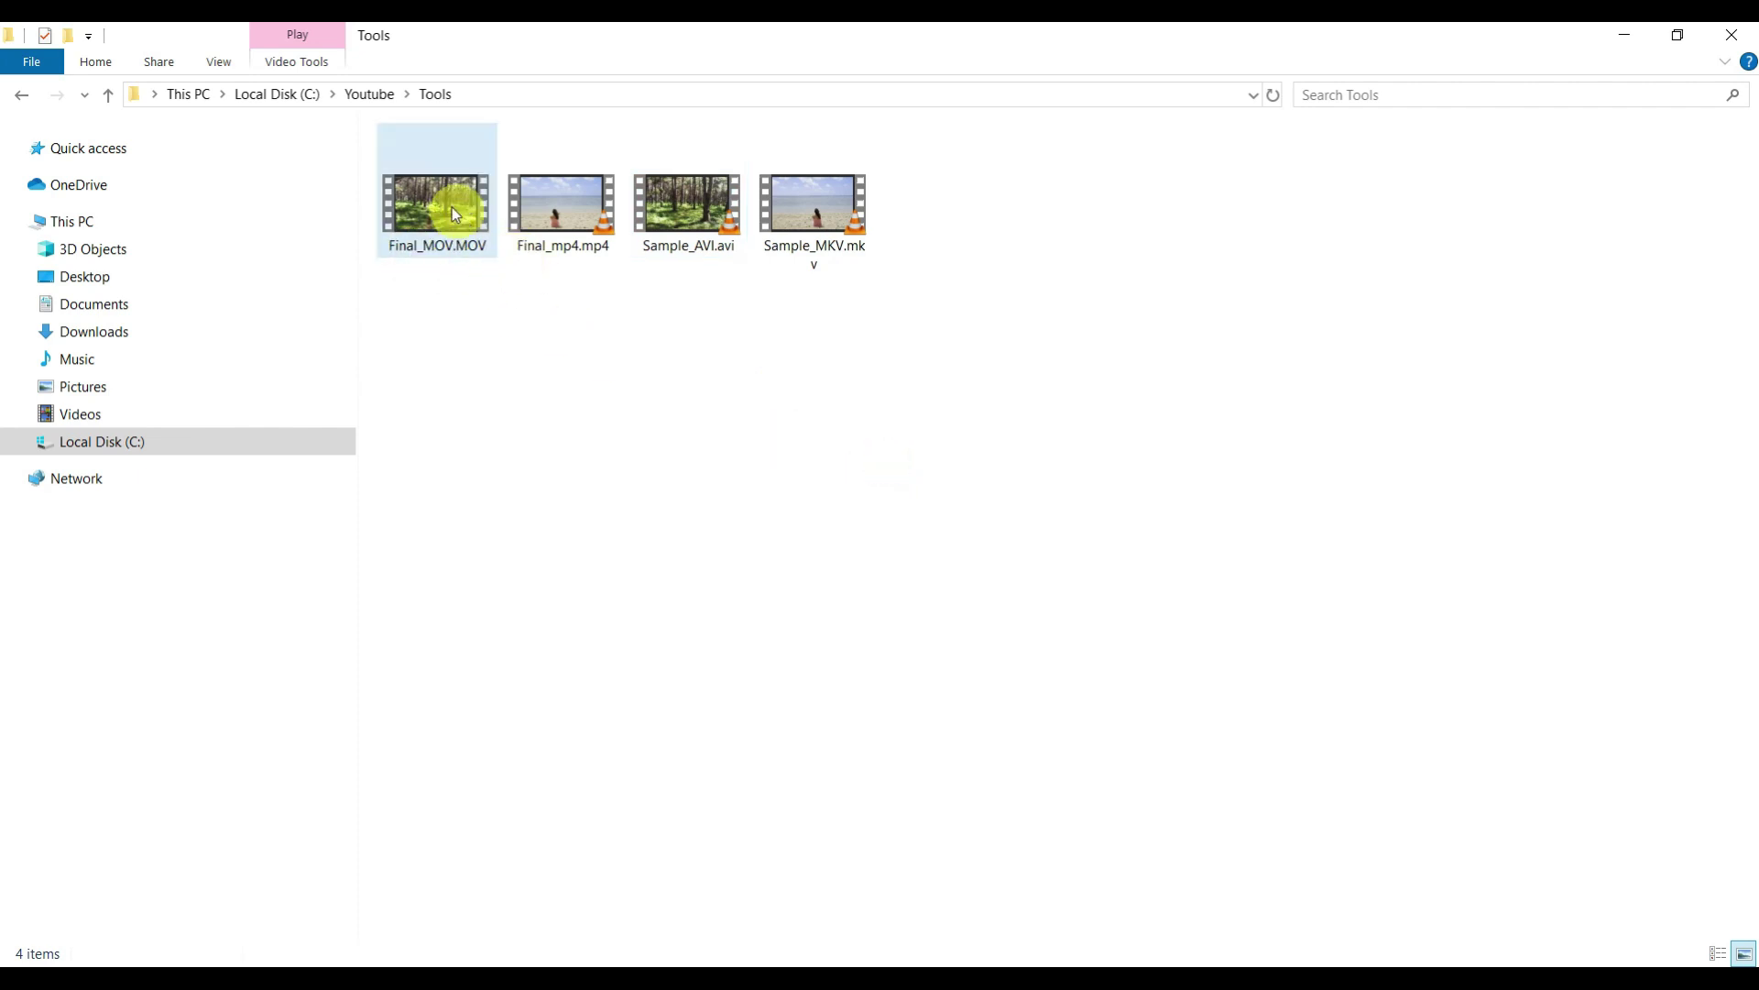
Step: Confirm Final_MOV.MOV is a MOV File and play its forest clip in Media Player
right_click(449, 209)
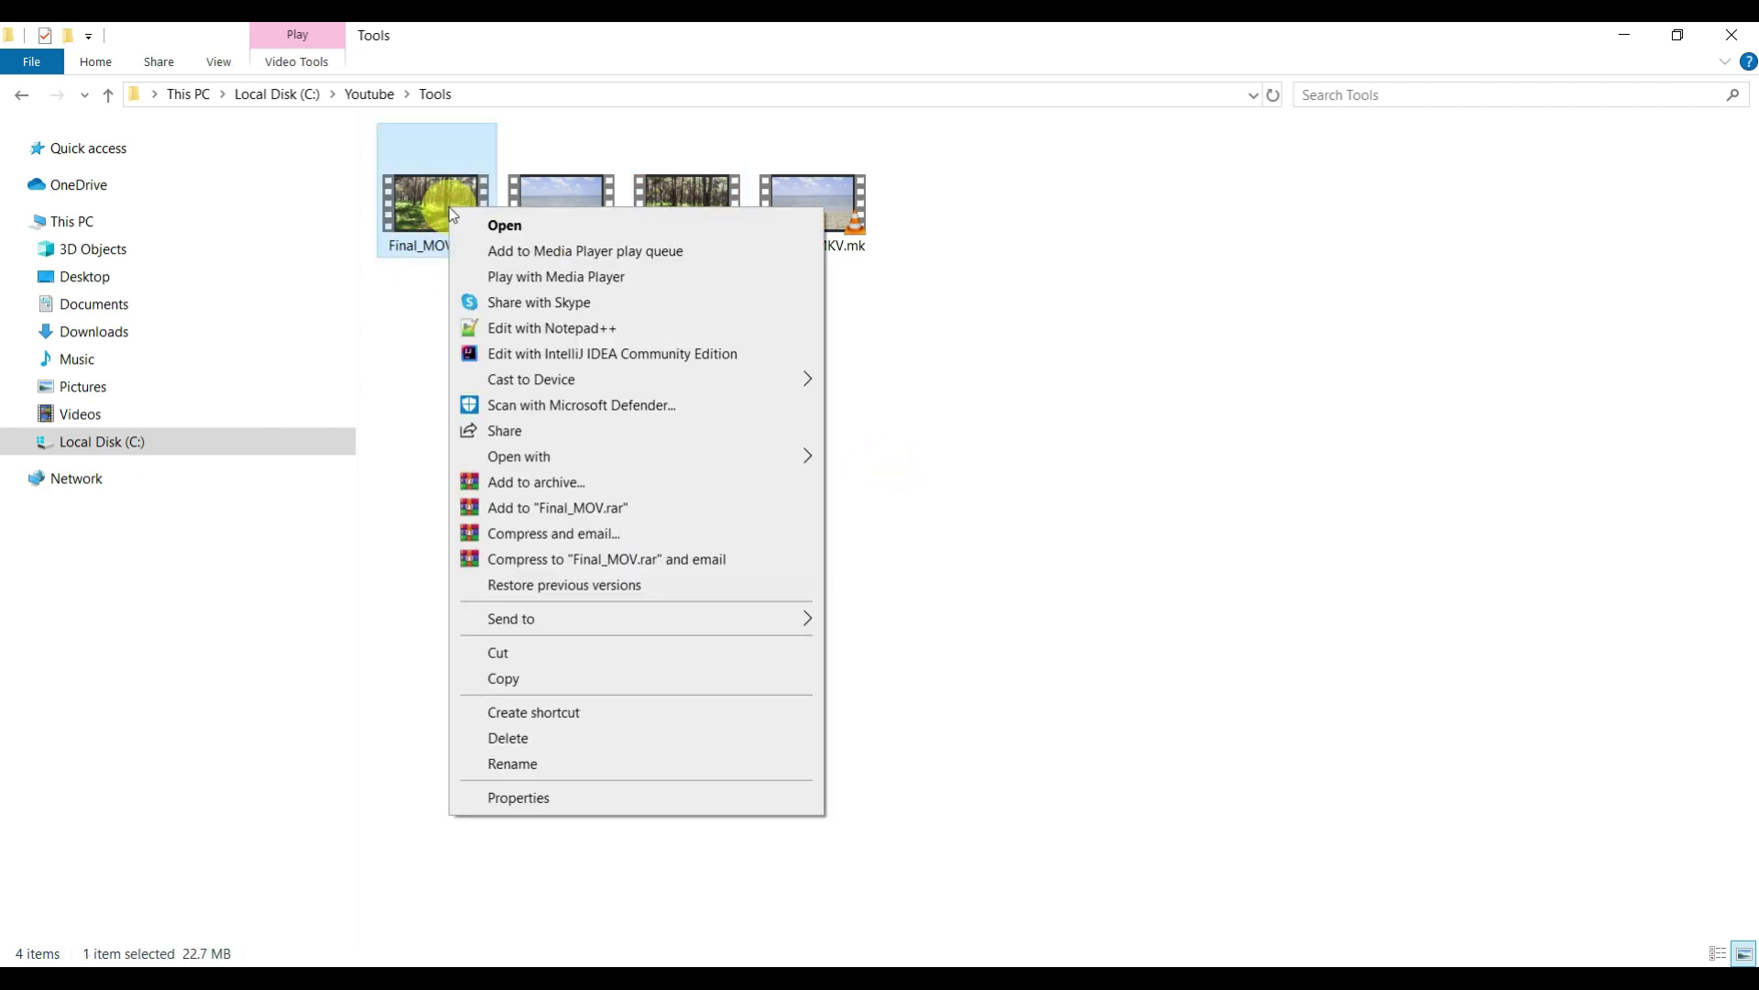
click(519, 797)
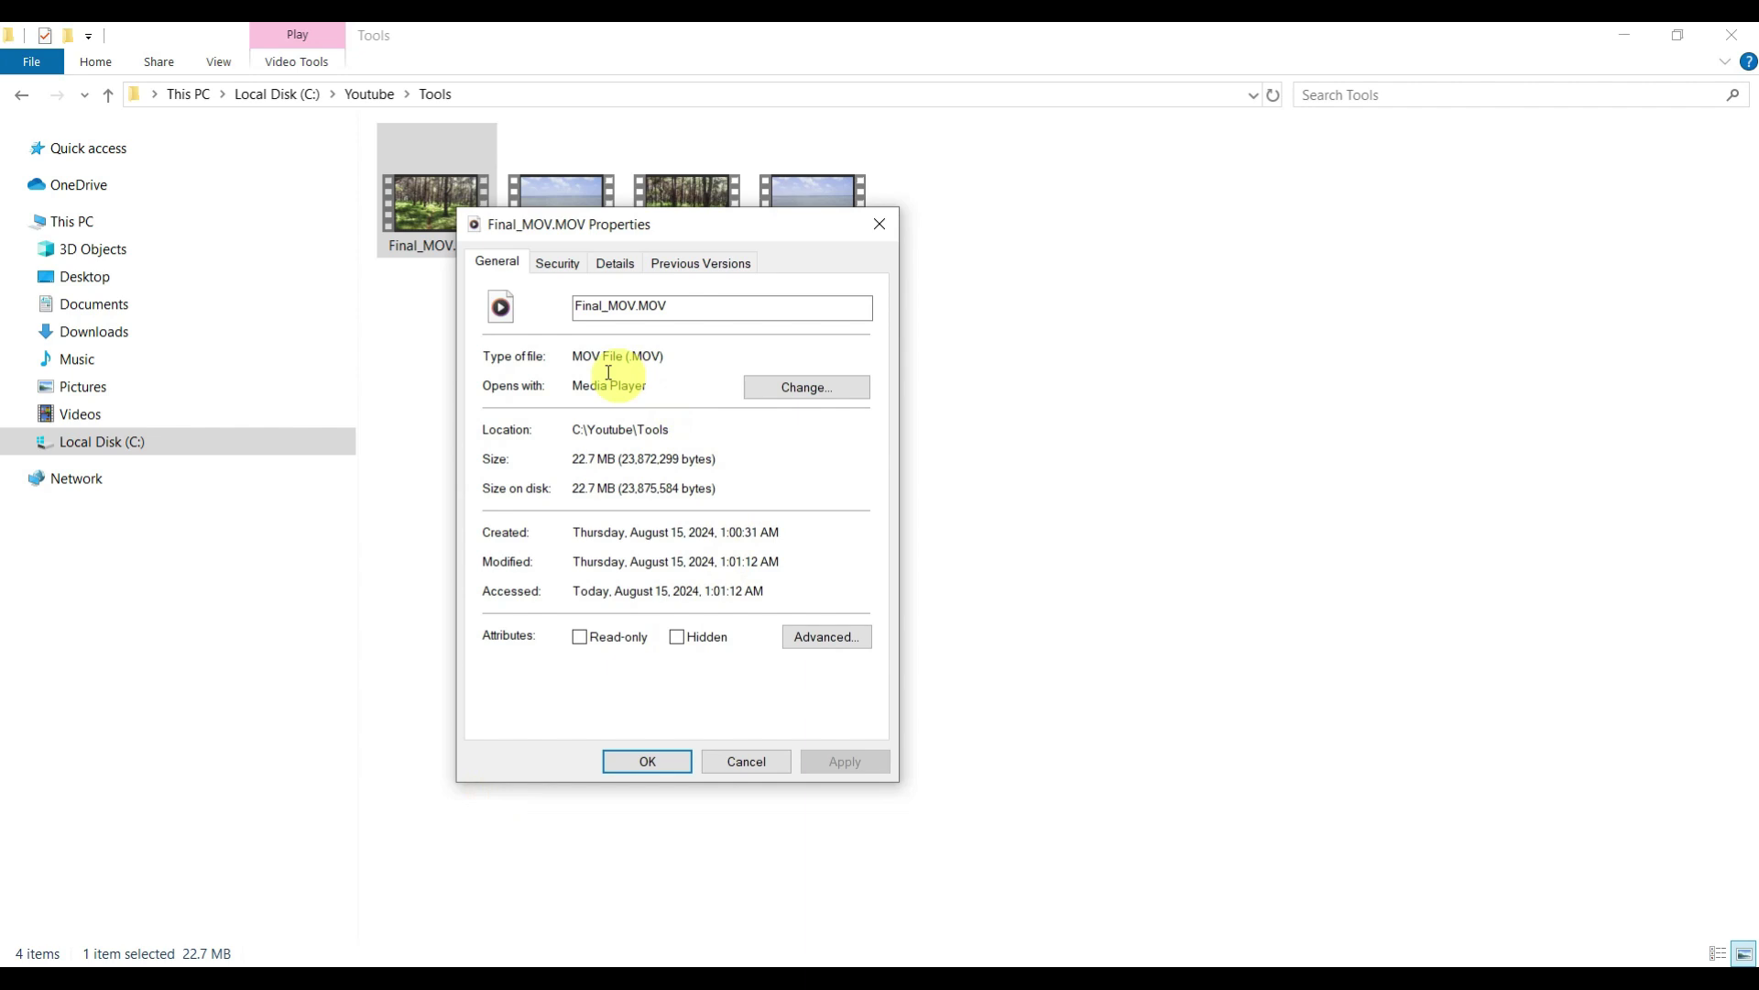
drag(575, 356, 698, 360)
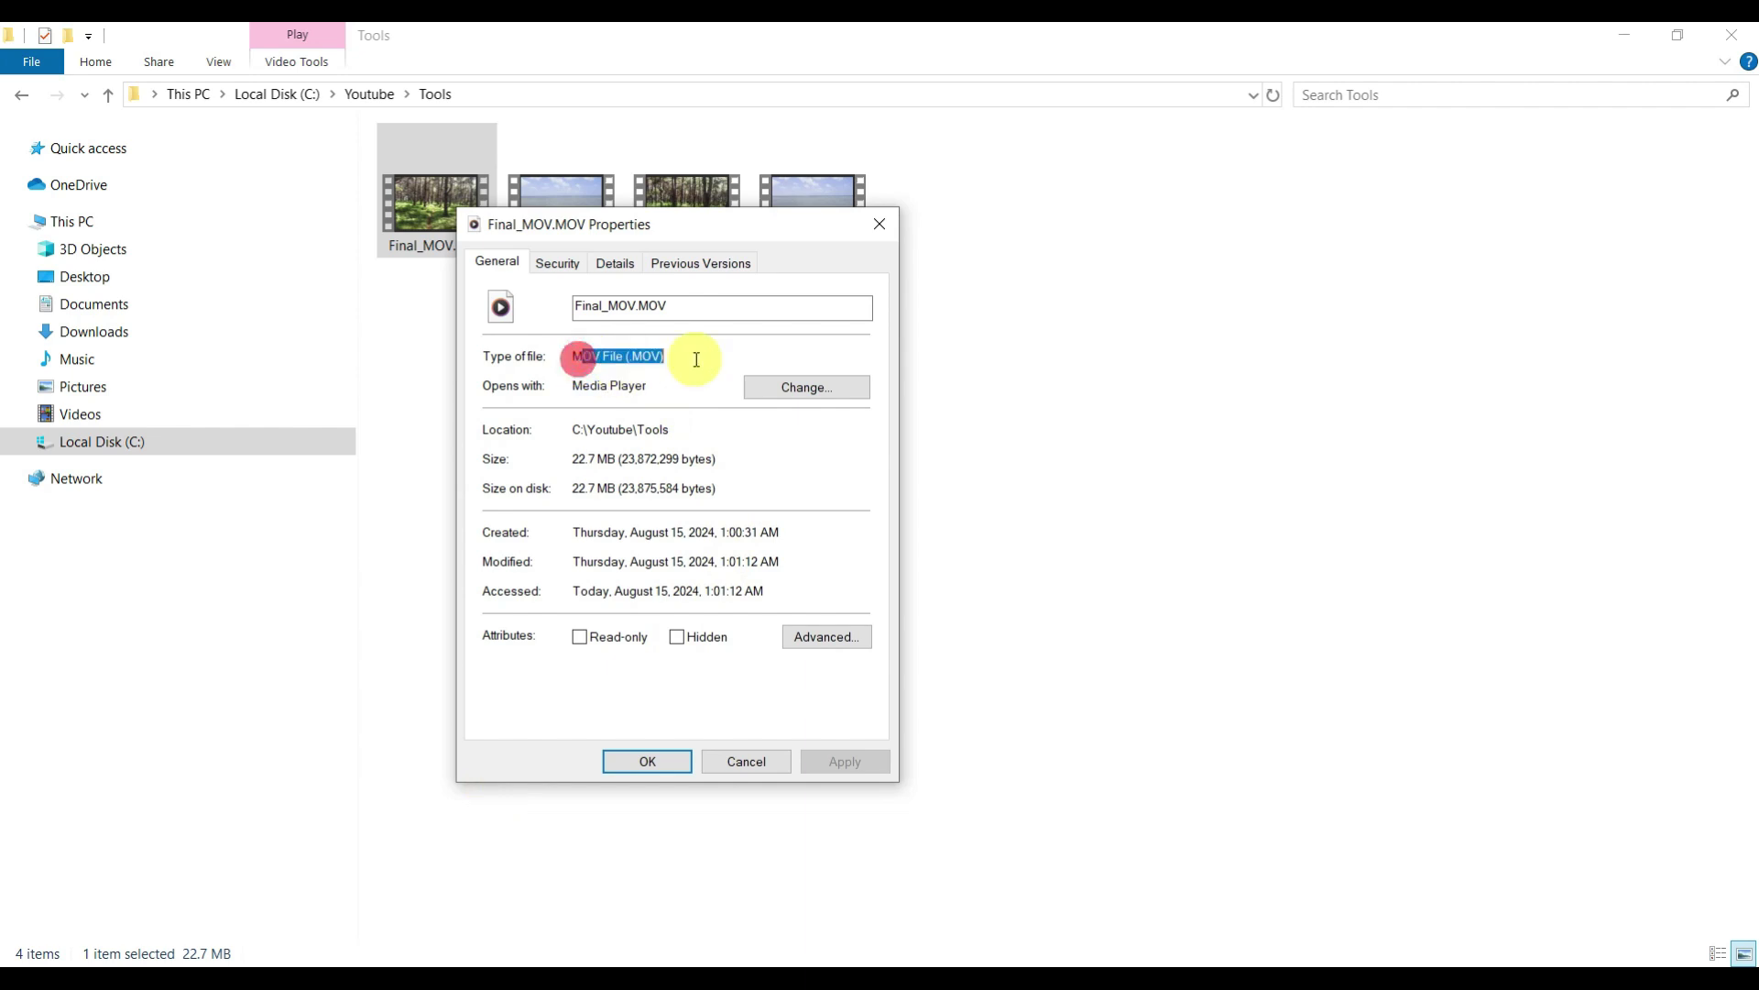
click(648, 763)
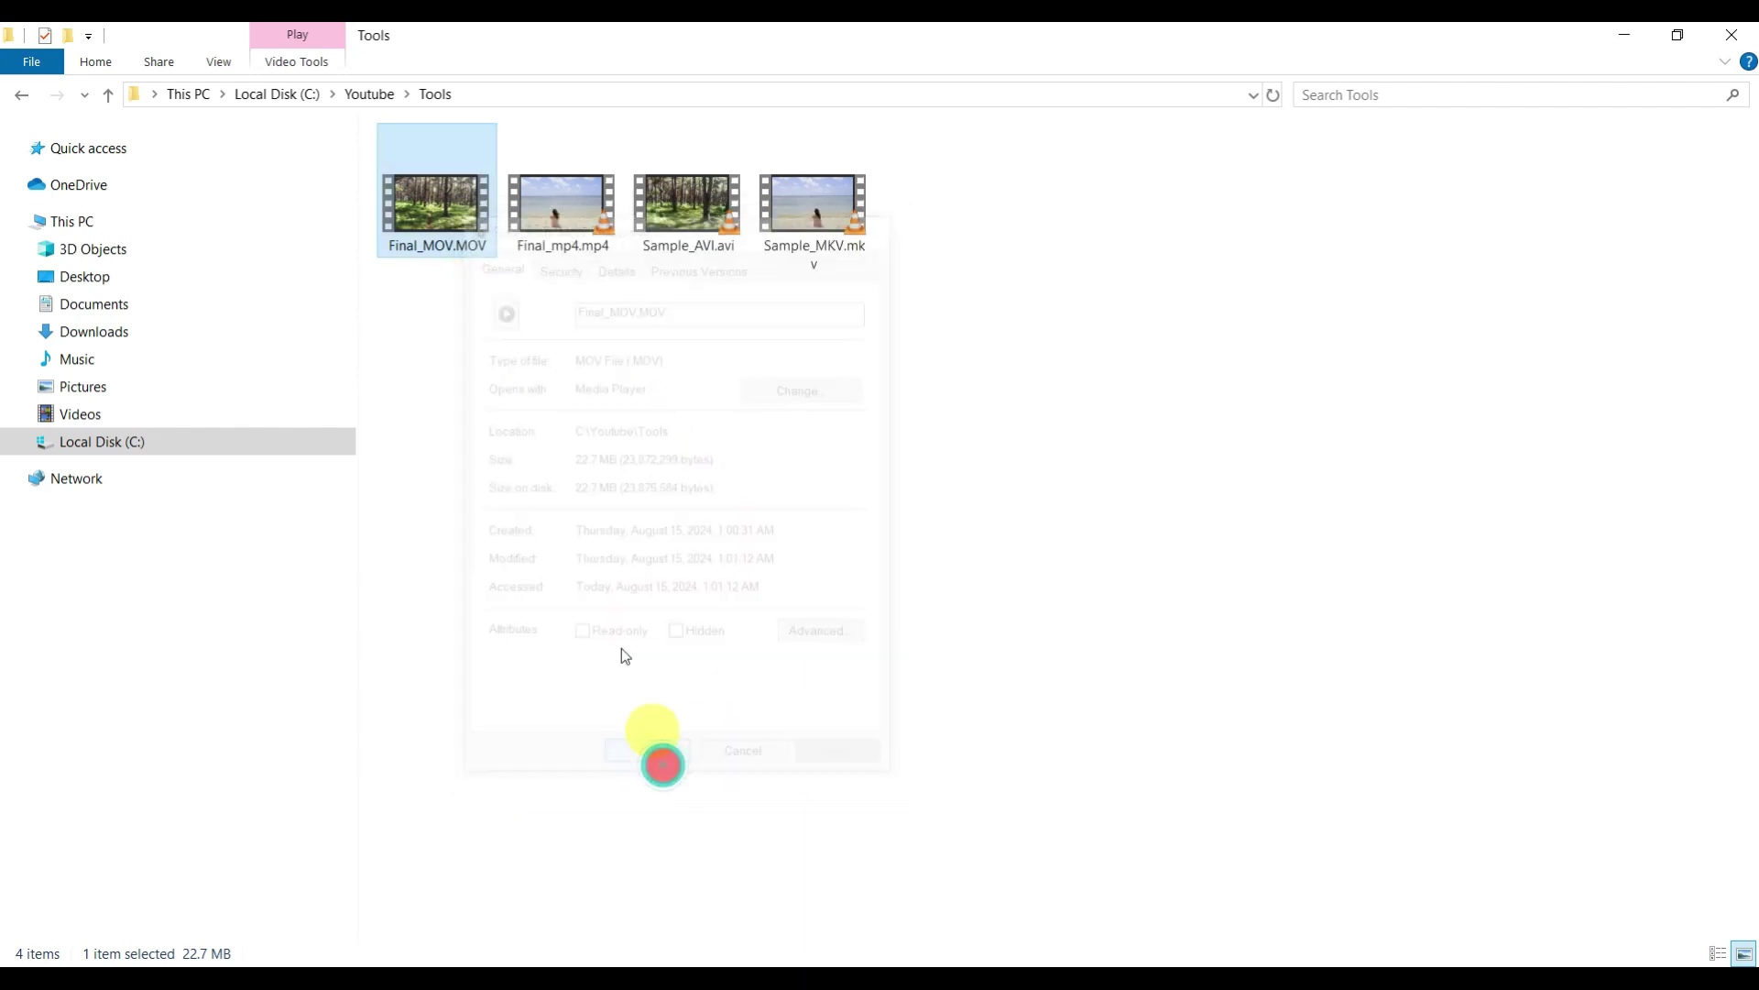
double_click(445, 208)
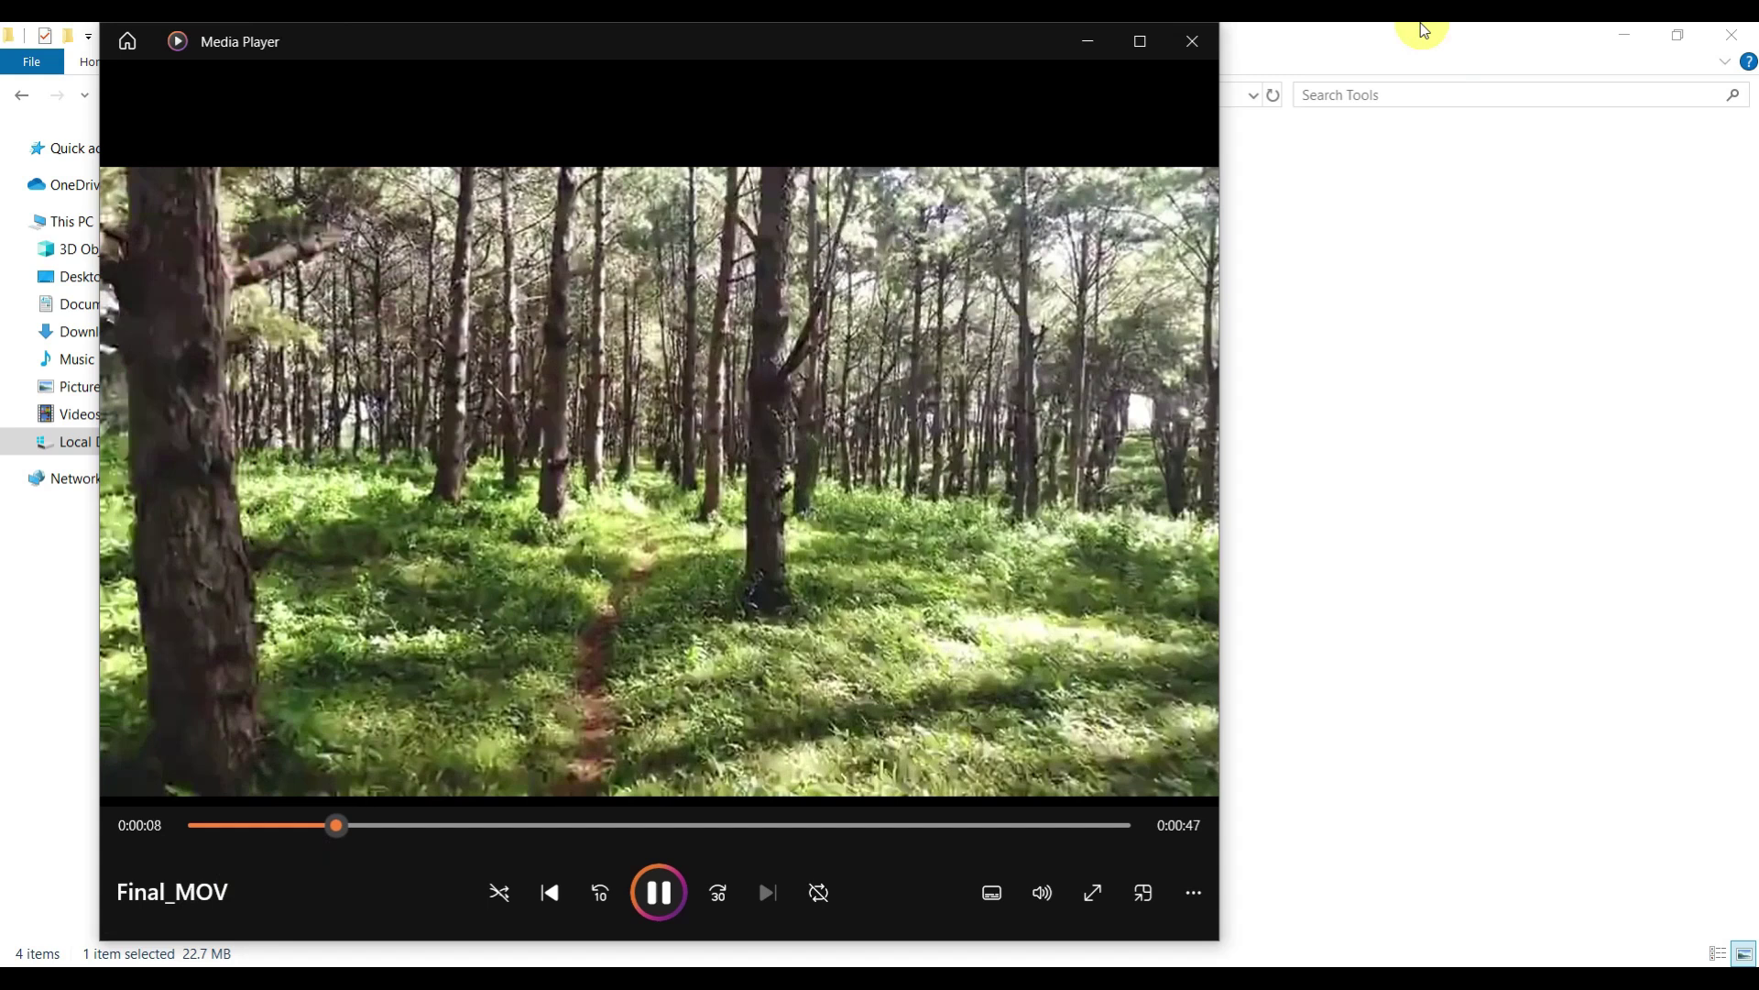
click(1193, 39)
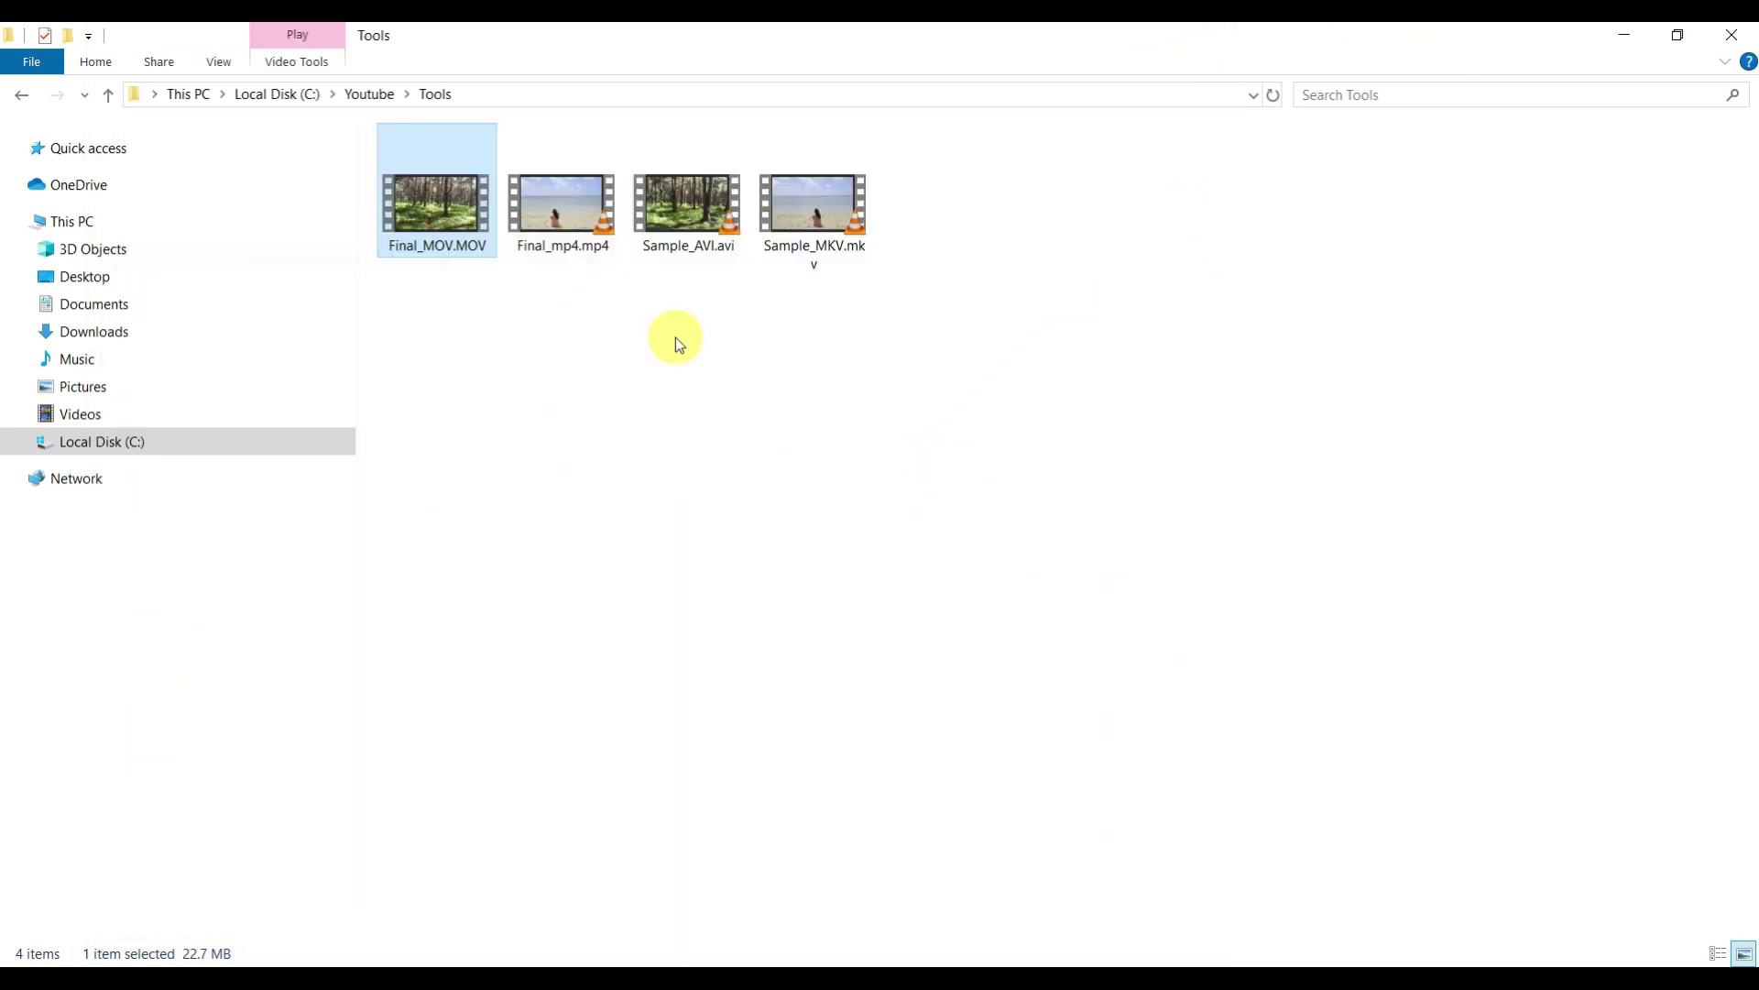